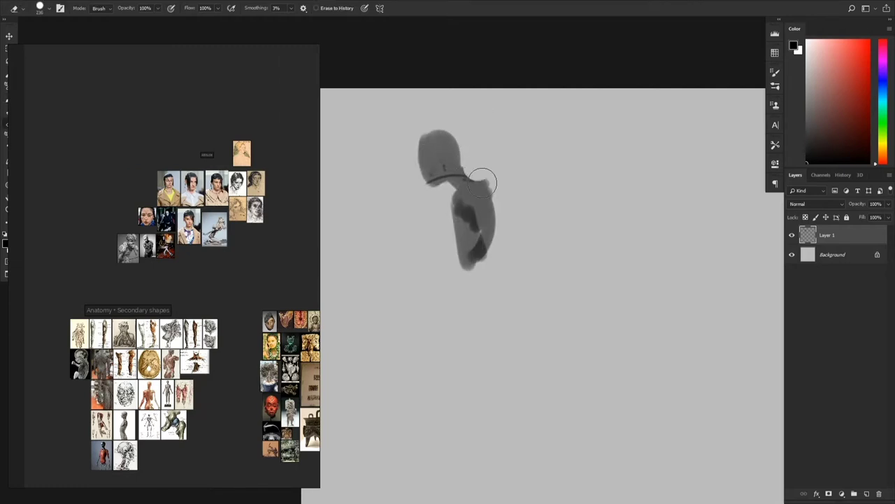
- Erase part of the gray torso mass and redraw the ribcage outline with dark brush lines
left_click_drag(482, 183, 476, 265)
key("b")
left_click_drag(458, 192, 462, 265)
right_click(473, 231)
left_click(789, 223)
key("Return")
left_click_drag(478, 206, 453, 289)
mouse_move(445, 208)
left_mouse_down()
mouse_move(434, 266)
mouse_move(457, 281)
left_mouse_up()
left_click_drag(473, 200, 474, 206)
- Outline the head as a box and draw the spine line from the ribcage down to the pelvis
left_click_drag(433, 130, 437, 181)
mouse_move(433, 128)
left_mouse_down()
mouse_move(465, 175)
mouse_move(430, 185)
left_mouse_up()
key("e")
key("b")
left_click_drag(452, 280, 444, 320)
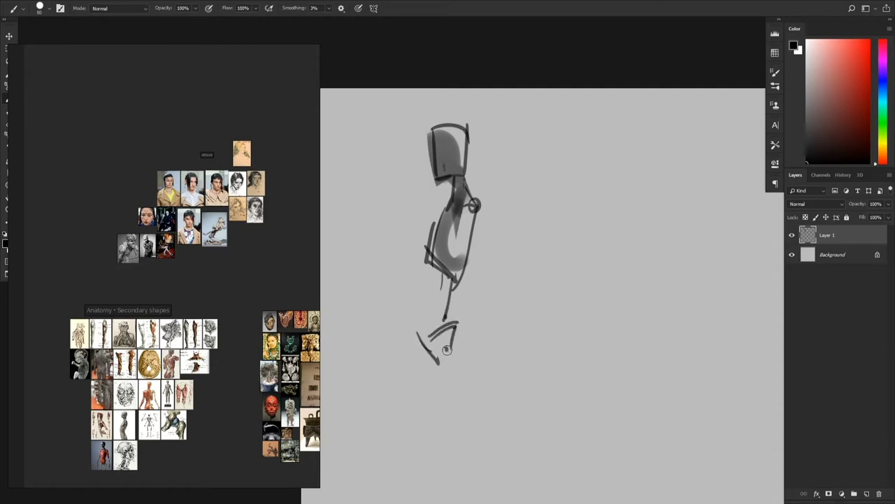
left_click_drag(380, 244, 425, 302)
key("ctrl+z")
mouse_move(446, 209)
left_mouse_down()
mouse_move(478, 203)
mouse_move(503, 281)
left_mouse_up()
left_click_drag(503, 281, 514, 246)
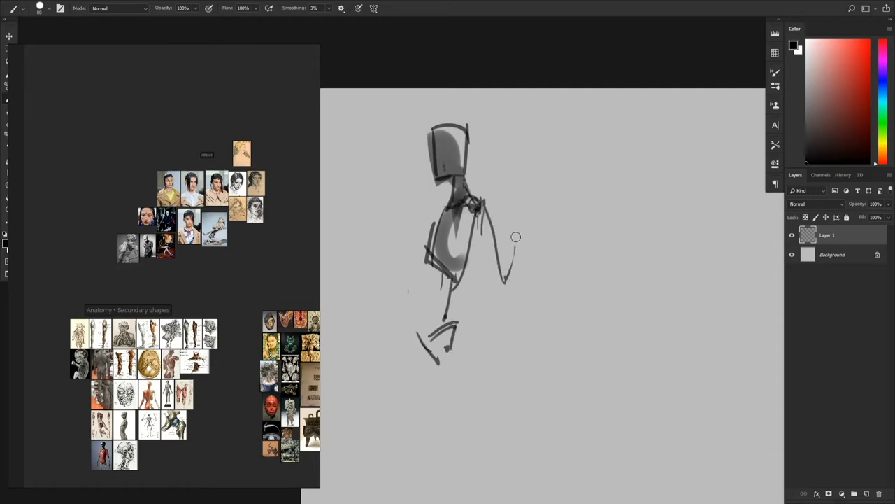
key("ctrl+z")
- Sketch the arm hanging straight from the shoulder and the construction lines of the hips and upper legs
left_click_drag(480, 200, 488, 316)
mouse_move(472, 273)
left_mouse_down()
mouse_move(489, 272)
mouse_move(438, 354)
left_mouse_up()
key("ctrl+minus")
left_click_drag(424, 289, 423, 393)
- Scale down the sketched figure with Free Transform to leave room on the canvas for the lower legs
key("ctrl+t")
mouse_move(473, 413)
left_mouse_down()
mouse_move(441, 280)
mouse_move(427, 325)
left_mouse_up()
key("Return")
- Sketch the lower legs and pointed feet, and rough in the hand at the end of the hanging arm
left_click_drag(421, 271, 423, 326)
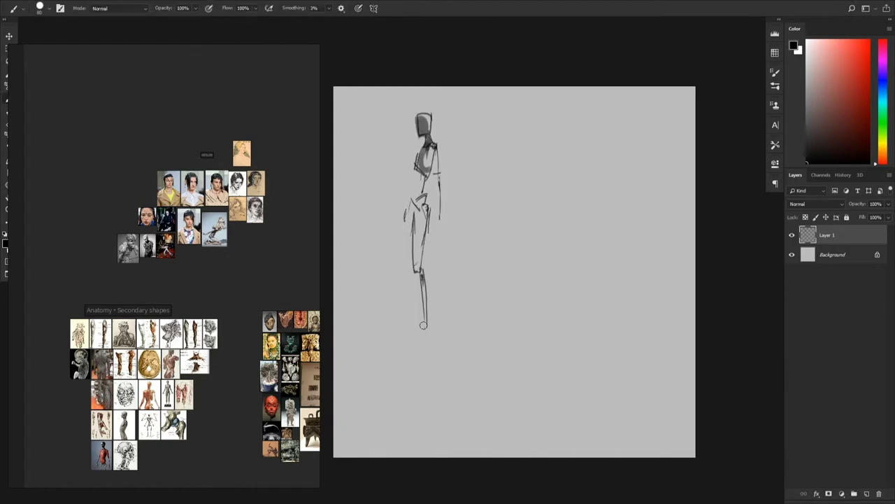
left_click_drag(410, 366, 419, 411)
key("ctrl+plus")
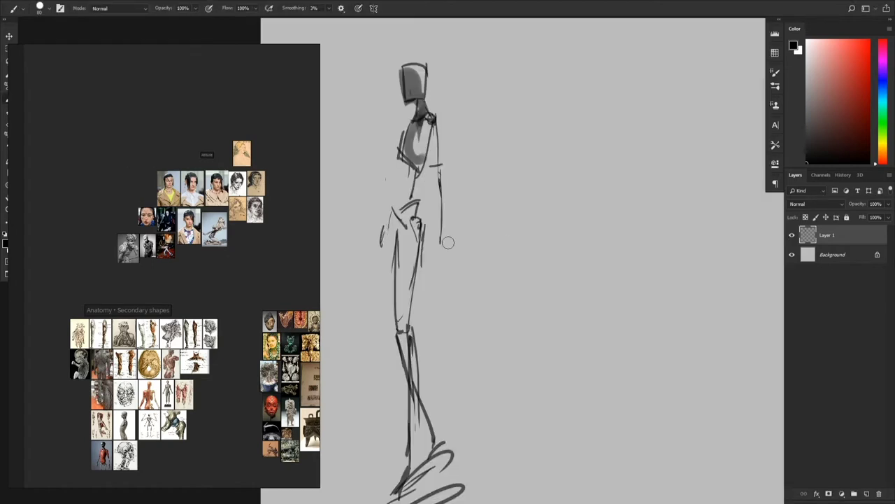
left_click_drag(450, 303, 462, 311)
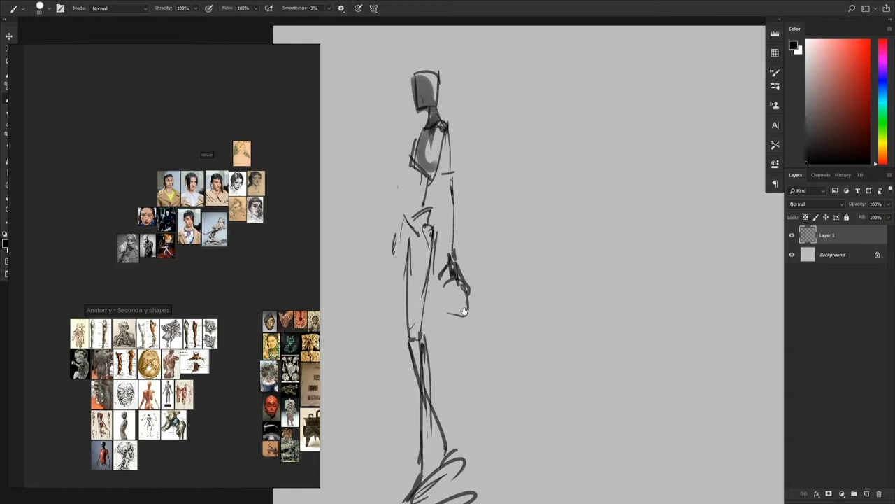
- Block in the dark hair cap across the top of the head and strengthen the head's side line
key("ctrl+plus")
left_click_drag(483, 119, 491, 217)
mouse_move(414, 179)
left_mouse_down()
mouse_move(451, 160)
mouse_move(470, 171)
left_mouse_up()
key("ctrl+minus")
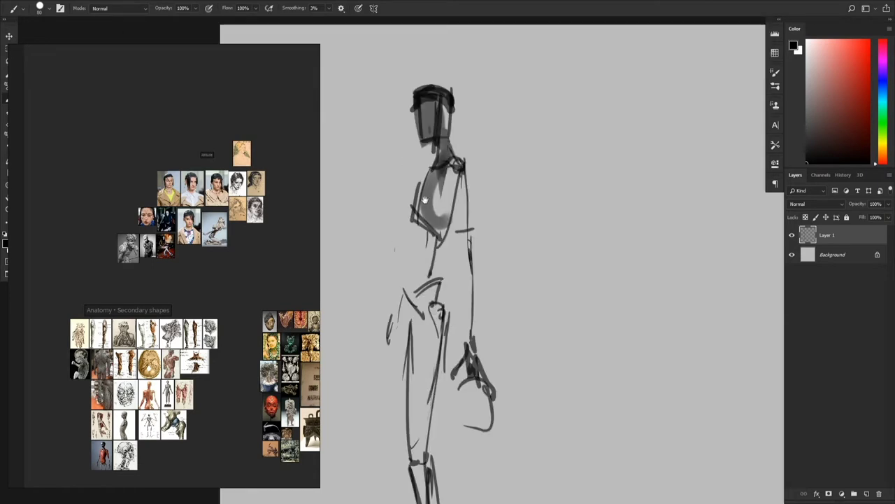
- Contour the waist, shoulder and arm, and erase the gray shading from the face
left_click_drag(417, 217, 411, 315)
mouse_move(443, 261)
left_mouse_down()
mouse_move(461, 188)
mouse_move(474, 180)
left_mouse_up()
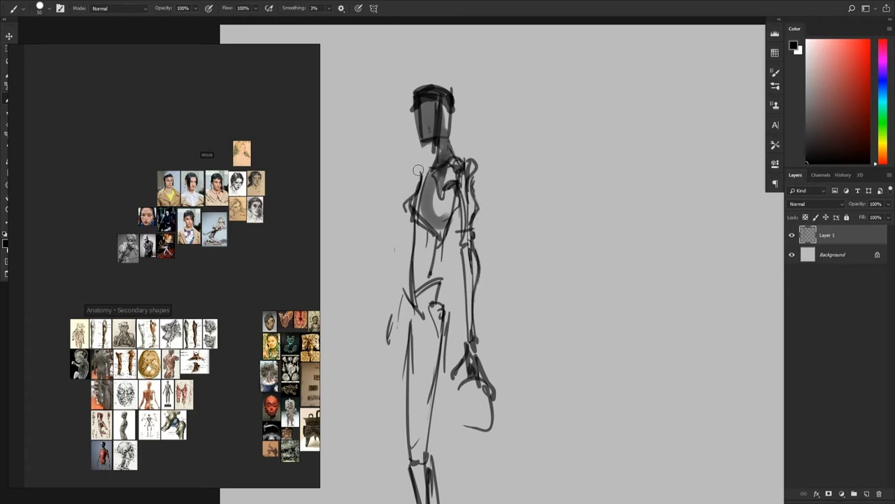
key("e")
left_click_drag(420, 104, 427, 143)
- Strengthen the abdomen and hip lines and contour both thighs down to the knees
key("b")
left_click_drag(414, 227, 413, 284)
mouse_move(445, 256)
left_mouse_down()
mouse_move(422, 291)
mouse_move(438, 218)
left_mouse_up()
mouse_move(432, 221)
left_mouse_down()
mouse_move(441, 248)
mouse_move(413, 369)
left_mouse_up()
left_click_drag(416, 232, 412, 374)
left_click_drag(399, 228, 404, 264)
scroll(438, 336, "down", 3, "alt")
scroll(424, 251, "up", 4, "alt")
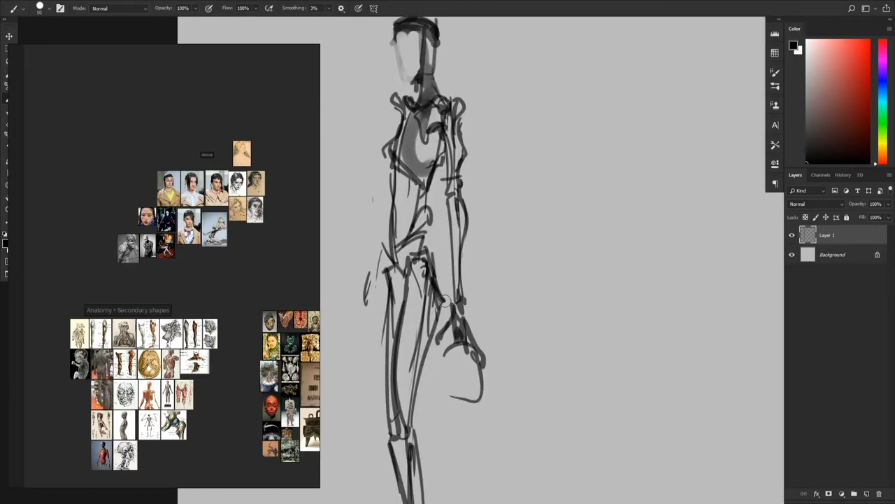
- Sketch the first brow and eye marks on the blank face with a smaller brush
scroll(445, 301, "down", 3, "alt")
scroll(409, 342, "down", 2, "alt")
key("ctrl+f")
key("ctrl+f")
scroll(454, 150, "up", 8, "alt")
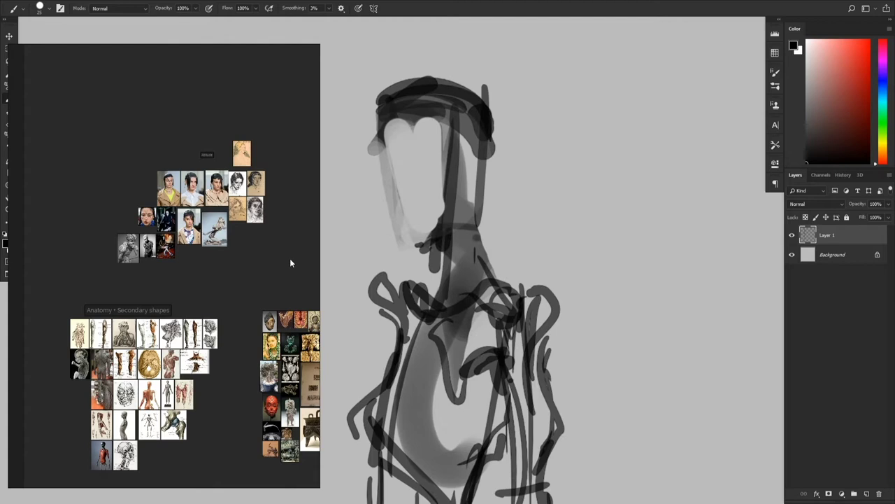
middle_click_drag(290, 260, 310, 269)
key("l")
key("b")
key("bracketleft")
key("bracketleft")
left_click_drag(415, 158, 433, 156)
mouse_move(417, 163)
left_mouse_down()
mouse_move(426, 158)
mouse_move(432, 170)
left_mouse_up()
key("ctrl+z")
key("e")
key("b")
- Draw the long straight hair strand in front of the face and the jaw line down to the chin
right_click(438, 175)
left_click(438, 120)
left_click_drag(382, 116, 372, 248)
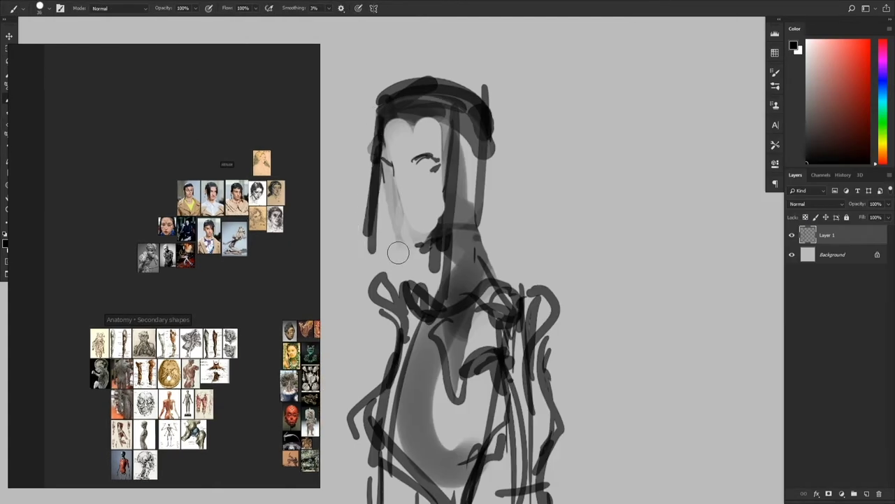
left_click_drag(379, 158, 368, 234)
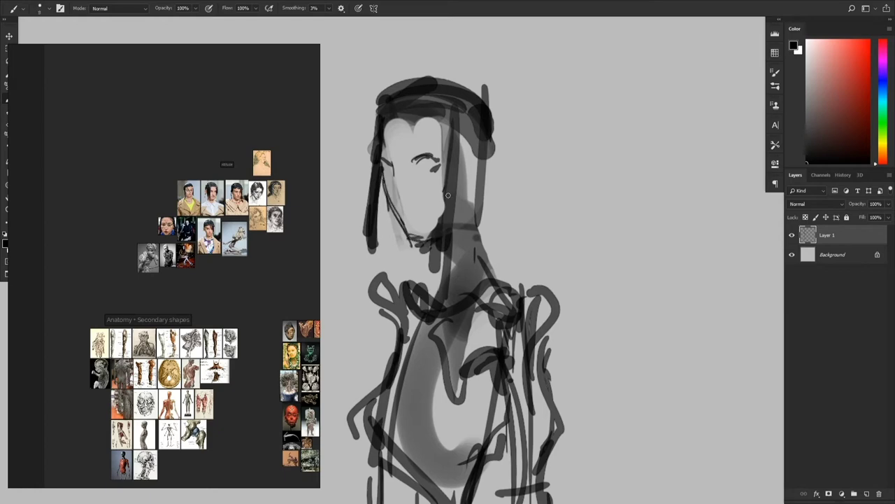
left_click_drag(393, 163, 396, 174)
- Enlarge the Attitude portraits on the reference board to study their hairstyles and faces
key("l")
left_click(269, 164)
scroll(306, 158, "down", 2)
scroll(278, 165, "up", 10)
key("b")
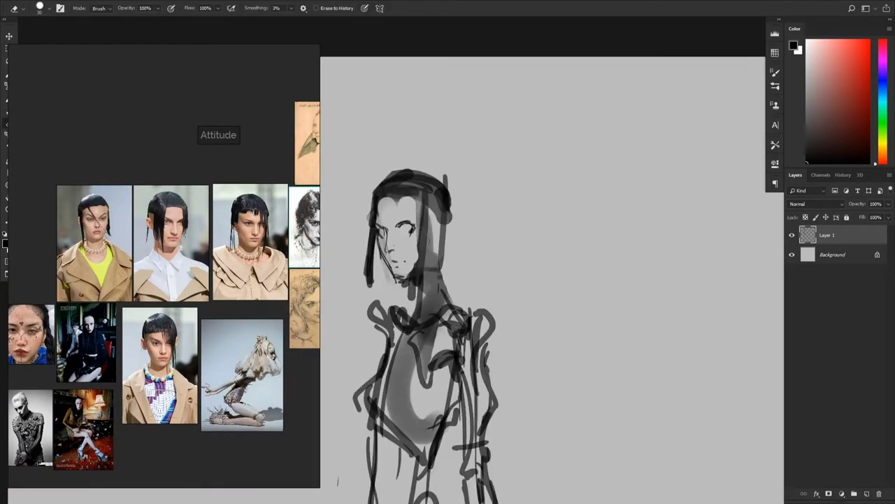
key("b")
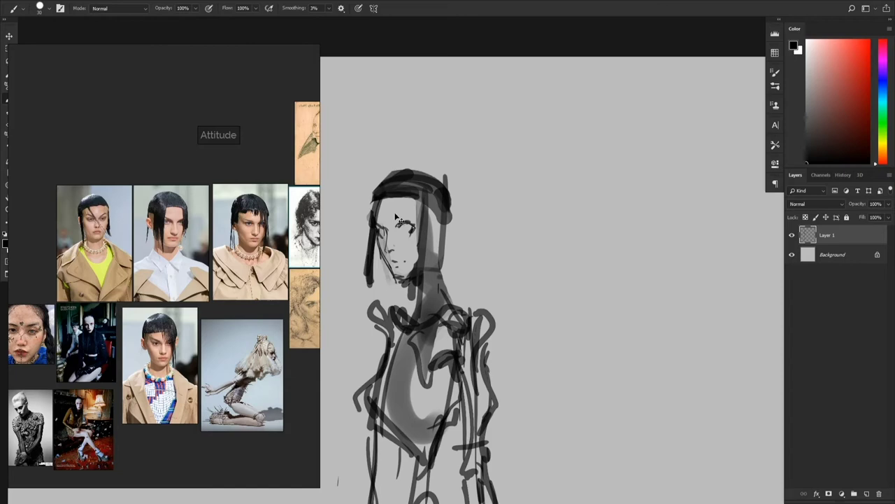
- Carve the ear and the gap beside the side hair strand out of the head shading with the Eraser
left_click_drag(402, 199, 395, 310)
key("ctrl+z")
key("e")
left_click_drag(418, 235, 412, 272)
key("b")
key("e")
left_click_drag(441, 224, 428, 261)
key("b")
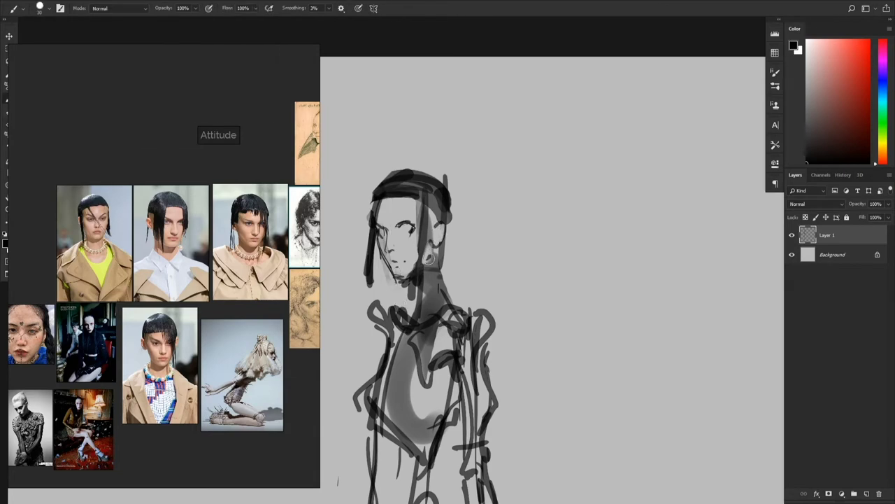
- Extend the dark hair behind the ear into a tufted mass at the back of the head
left_click_drag(447, 203, 461, 287)
key("ctrl+z")
mouse_move(447, 185)
left_mouse_down()
mouse_move(459, 225)
mouse_move(465, 198)
left_mouse_up()
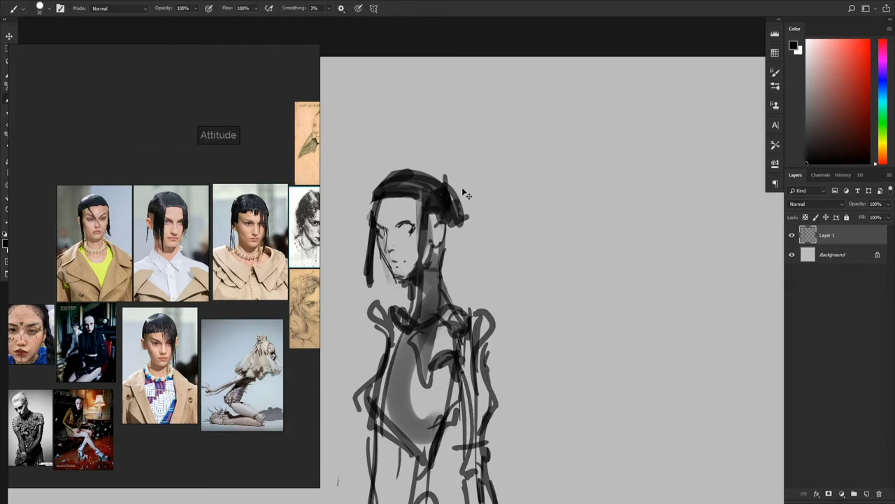
- Refine the eyes with a fine brush and add small marks on the forehead and cheek
scroll(528, 292, "down", 4, "alt")
left_click_drag(528, 293, 498, 135)
scroll(455, 167, "up", 10, "alt")
key("bracketleft")
key("bracketleft")
key("bracketleft")
key("bracketleft")
key("bracketleft")
left_click_drag(398, 180, 446, 173)
scroll(482, 231, "down", 3, "alt")
scroll(498, 195, "up", 2, "alt")
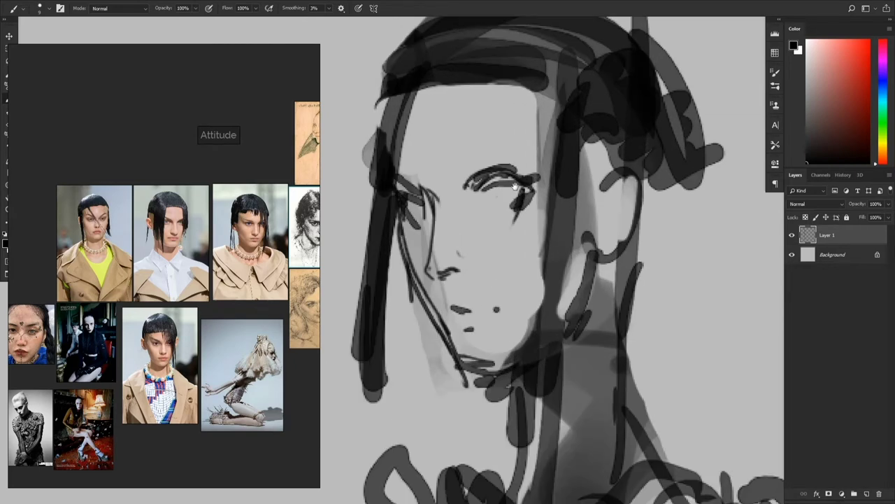
left_click_drag(487, 143, 498, 144)
left_click_drag(403, 147, 401, 158)
scroll(495, 197, "down", 5, "alt")
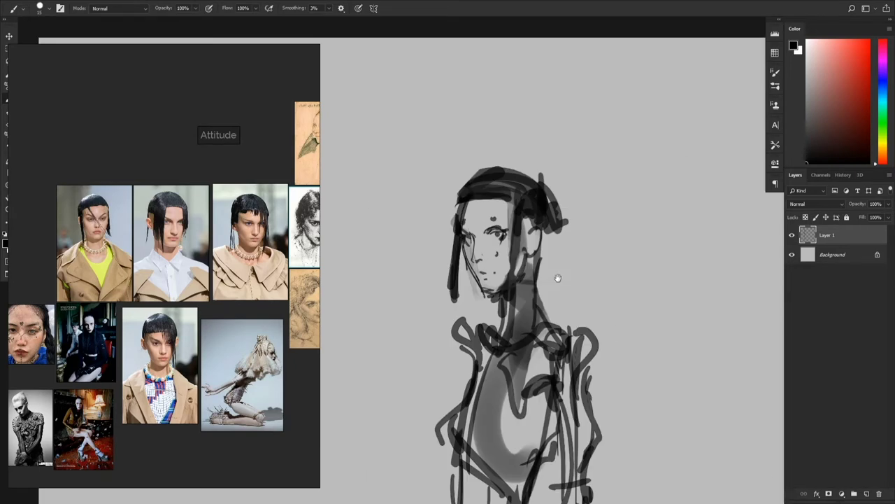
scroll(419, 212, "up", 4, "alt")
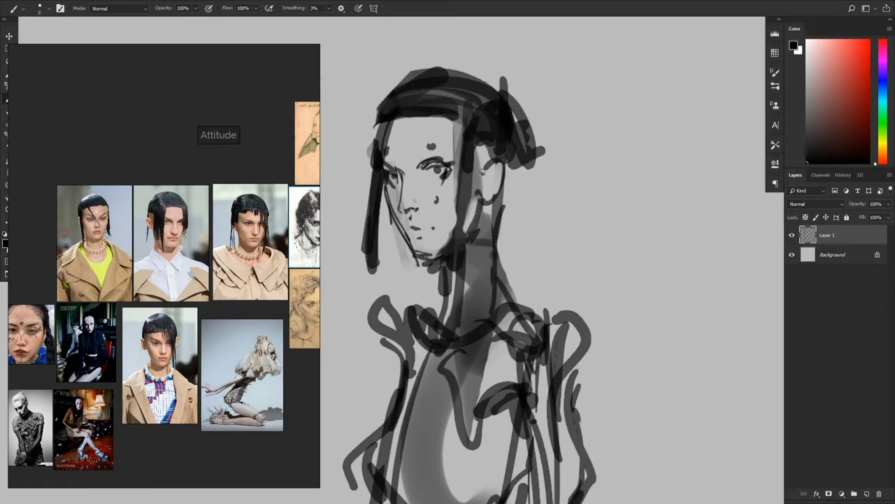
- Erase the stray shading beside the ear and along the neck
key("e")
left_click_drag(482, 172, 450, 315)
key("b")
scroll(451, 293, "down", 4, "alt")
key("bracketright")
key("bracketright")
left_click_drag(437, 214, 462, 218)
- Examine the bronze bird-deity statue with feathered arms on the reference board
scroll(300, 185, "down", 5)
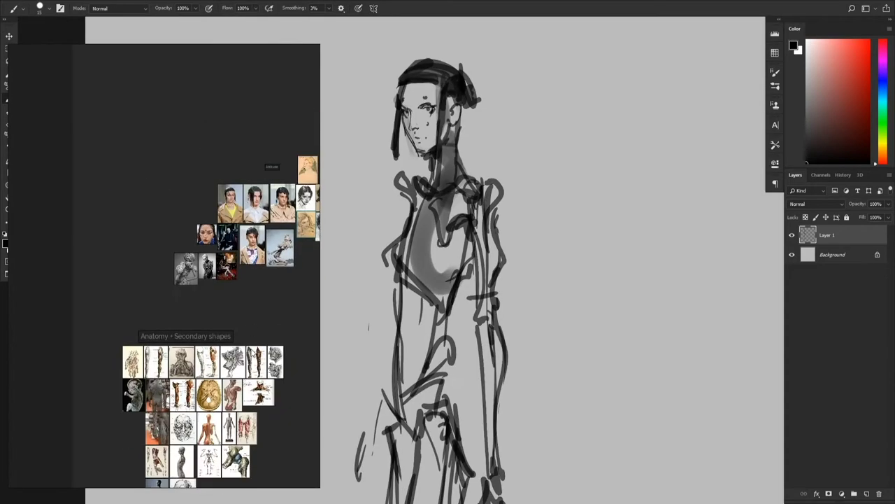
scroll(273, 447, "up", 3)
middle_click_drag(273, 447, 171, 374)
scroll(171, 374, "down", 4)
middle_click_drag(287, 413, 210, 393)
scroll(209, 393, "up", 4)
scroll(304, 227, "up", 8)
middle_click_drag(305, 227, 242, 283)
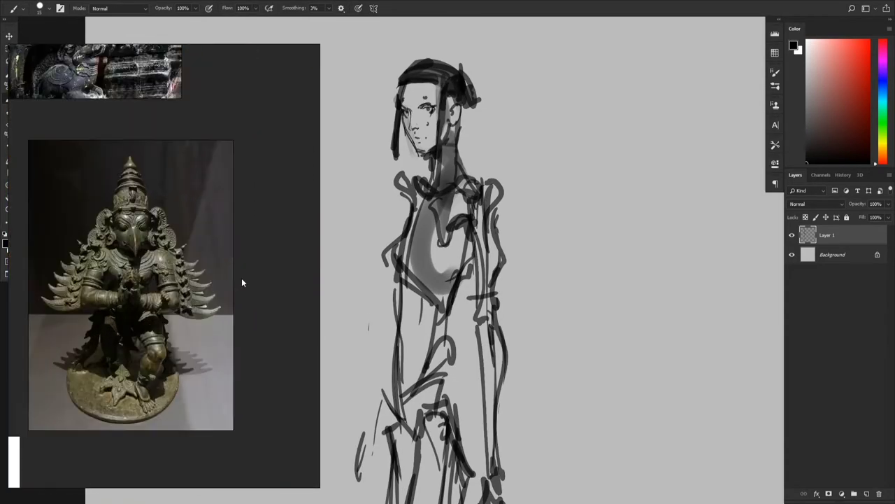
- Paint curved spikes projecting backward from the shoulder and upper arm with a larger brush
scroll(223, 294, "down", 3)
key("bracketright")
key("bracketright")
key("bracketright")
key("bracketright")
key("bracketright")
key("bracketright")
key("bracketright")
key("bracketright")
left_click_drag(493, 210, 534, 191)
left_click_drag(495, 245, 495, 297)
- Browse the reference images and examine the portrait with green ear and neck jewellery beside the bronze statue
left_click_drag(218, 311, 243, 306)
scroll(178, 333, "down", 4)
mouse_move(178, 334)
middle_mouse_down()
mouse_move(286, 258)
mouse_move(307, 259)
mouse_move(143, 256)
middle_mouse_up()
scroll(286, 258, "down", 4)
left_click_drag(152, 234, 184, 242)
scroll(183, 241, "up", 6)
scroll(184, 210, "down", 2)
middle_click_drag(183, 210, 63, 286)
left_click(116, 240)
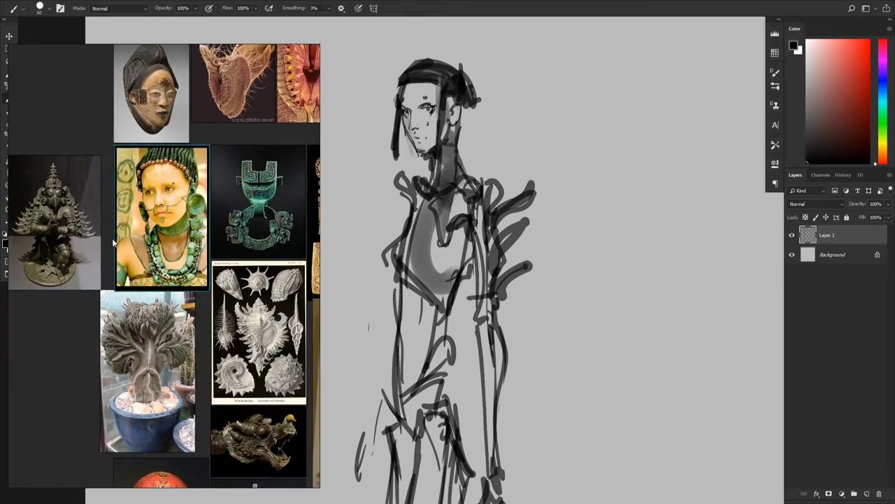
scroll(113, 243, "up", 6)
middle_click_drag(113, 243, 247, 287)
- Add a round earring to the earlobe, working between the Brush and the Eraser
left_click_drag(455, 122, 454, 129)
key("e")
scroll(453, 172, "down", 3, "alt")
left_click_drag(454, 172, 426, 150)
- Reshape the shoulder spikes into tapered, upturned feather forms, alternating between the Brush and the Eraser
left_click(253, 403)
scroll(253, 402, "down", 1)
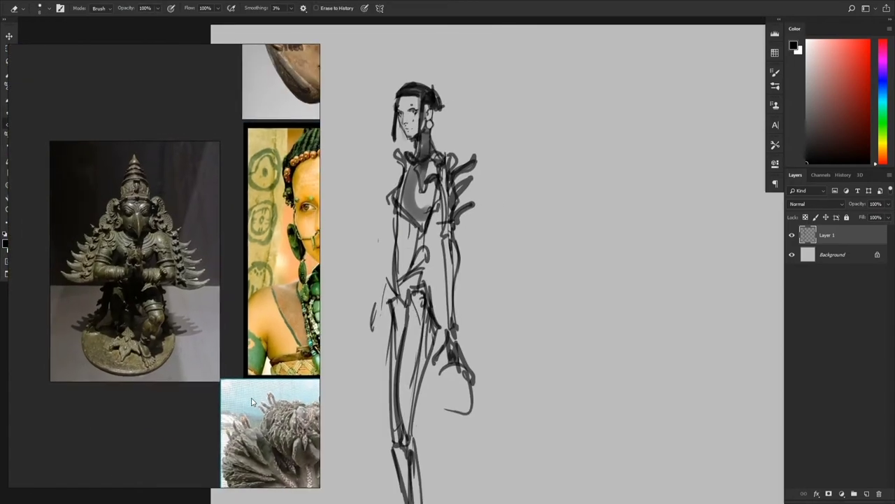
middle_click_drag(252, 402, 251, 397)
key("bracketright")
key("bracketright")
key("bracketright")
key("bracketright")
key("b")
mouse_move(452, 157)
left_mouse_down()
mouse_move(443, 174)
mouse_move(450, 210)
left_mouse_up()
key("e")
key("b")
key("e")
key("b")
key("e")
key("b")
- Refine the feathered shoulder spikes and soften the rounded shoulder cap in grey, working between the Brush and the Eraser
scroll(438, 284, "down", 2, "alt")
mouse_move(438, 284)
left_mouse_down()
mouse_move(402, 329)
mouse_move(424, 296)
left_mouse_up()
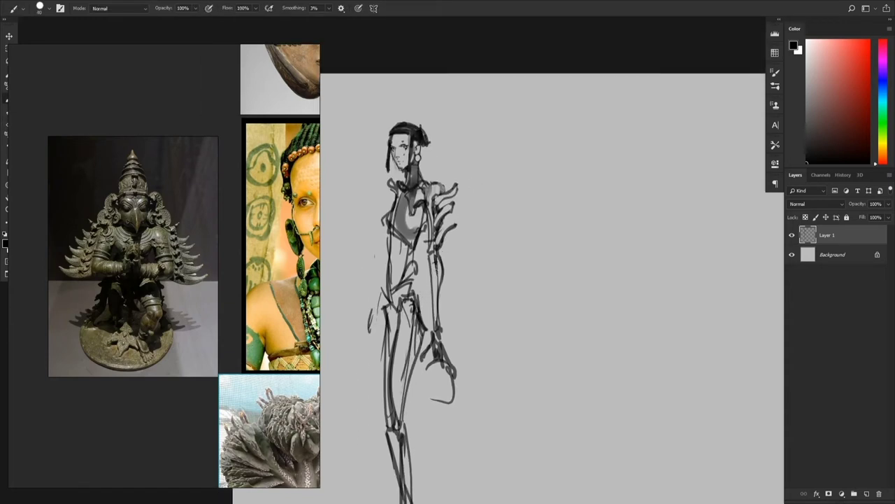
key("e")
scroll(424, 168, "up", 4, "alt")
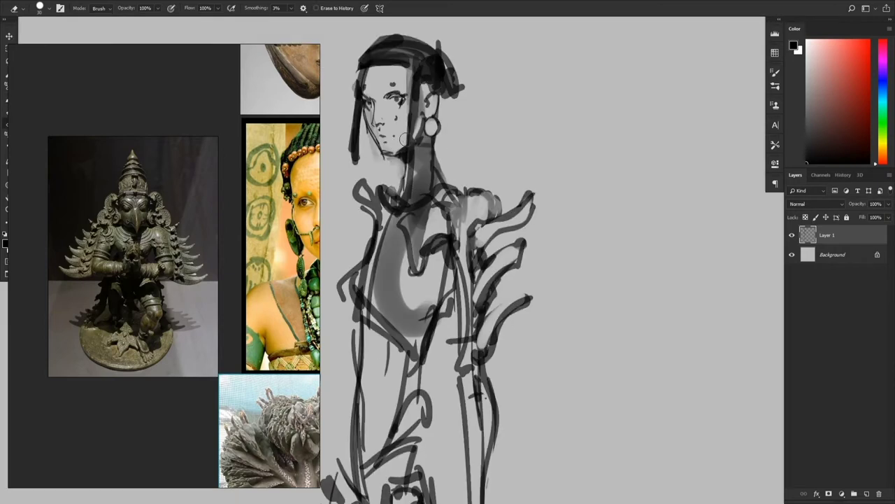
- Clean up the ear and round earring with the Brush and the Eraser, and add a dark cuff around the near wrist
key("b")
key("e")
mouse_move(427, 91)
left_mouse_down()
mouse_move(440, 104)
mouse_move(434, 131)
left_mouse_up()
key("b")
key("e")
scroll(496, 115, "down", 5, "alt")
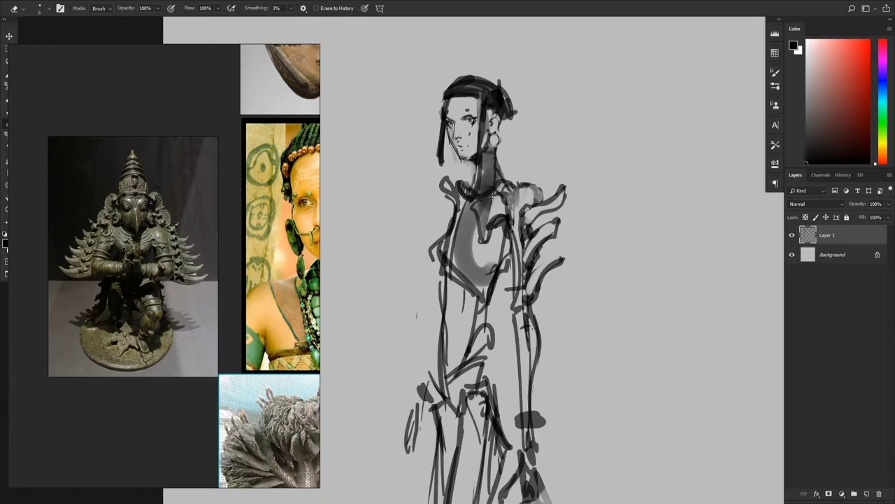
key("b")
left_click_drag(479, 189, 466, 215)
scroll(473, 246, "down", 2, "alt")
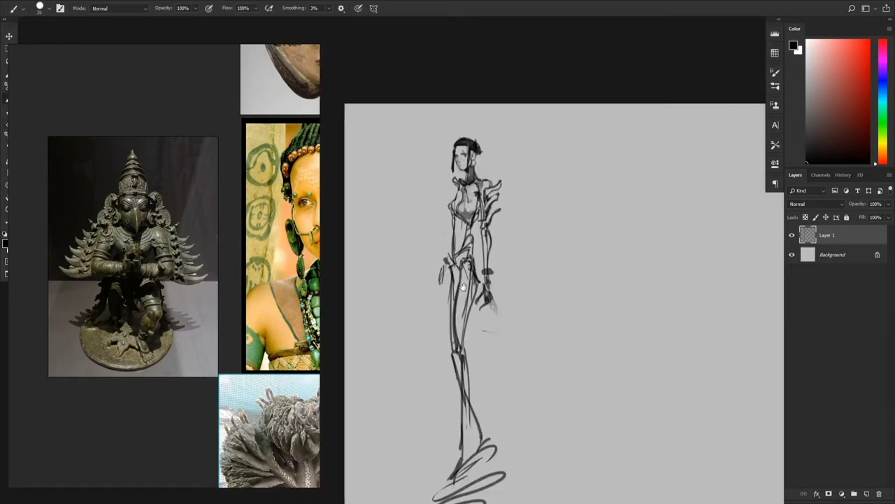
- Begin shading the face with a different brush and a grey sampled from the sketch
scroll(463, 155, "up", 6, "alt")
key("e")
key("b")
left_click_drag(451, 127, 459, 153)
right_click(449, 169)
double_click(723, 220)
left_click(455, 152, "alt")
- Mirror the canvas and build up the eyes with lid lines and soft grey shadows
key("ctrl+f")
scroll(508, 266, "down", 5, "alt")
scroll(525, 174, "up", 6, "alt")
mouse_move(734, 231)
left_mouse_down()
mouse_move(518, 182)
mouse_move(551, 147)
left_mouse_up()
key("e")
key("b")
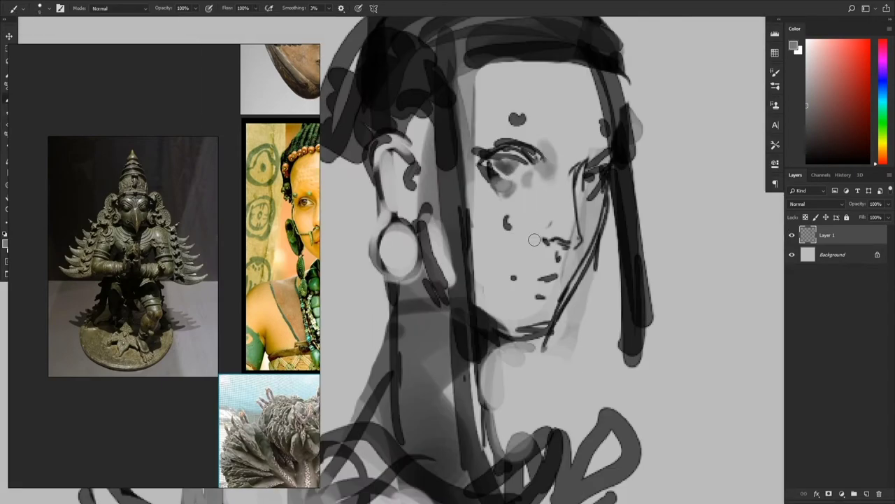
- Model the nose and lips with sampled grey and dark tones, and flip the canvas back
scroll(530, 235, "down", 1, "alt")
left_click_drag(530, 235, 489, 266)
left_click(504, 303, "alt")
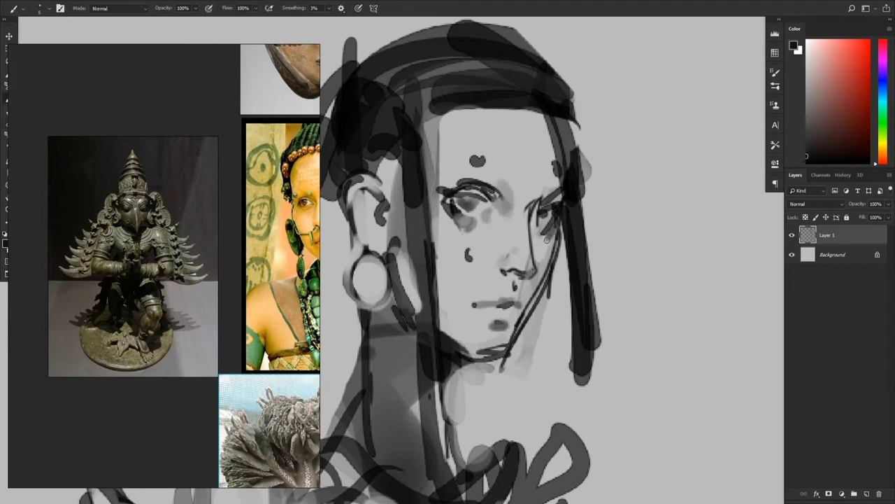
mouse_move(520, 282)
left_mouse_down()
mouse_move(527, 276)
mouse_move(519, 316)
left_mouse_up()
key("ctrl+shift+h")
- Refine the nose, mouth and cheek shading on the face with sampled tones
scroll(485, 378, "down", 3, "alt")
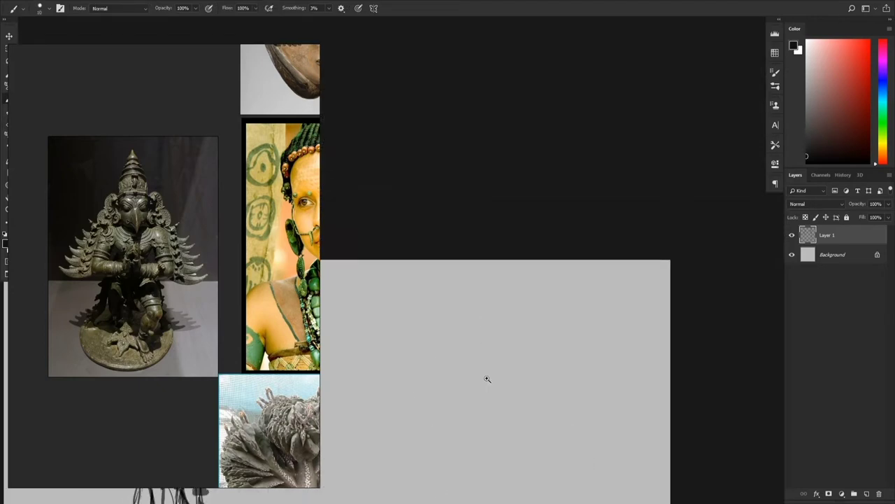
mouse_move(485, 378)
left_mouse_down()
mouse_move(483, 152)
mouse_move(452, 166)
left_mouse_up()
scroll(476, 152, "up", 2, "alt")
key("e")
key("b")
left_click(467, 160, "alt")
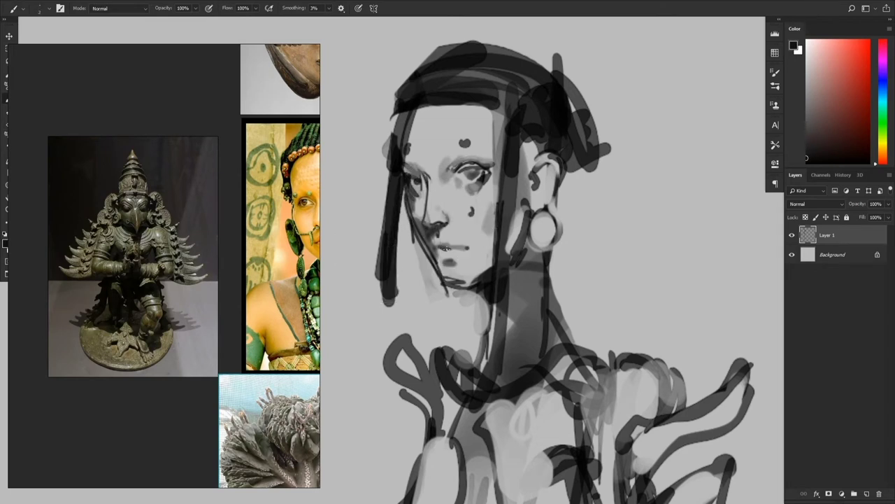
- Carve ringed notches into the neck with a sampled light grey, and add dark throat lines and ear details
scroll(470, 164, "down", 5, "alt")
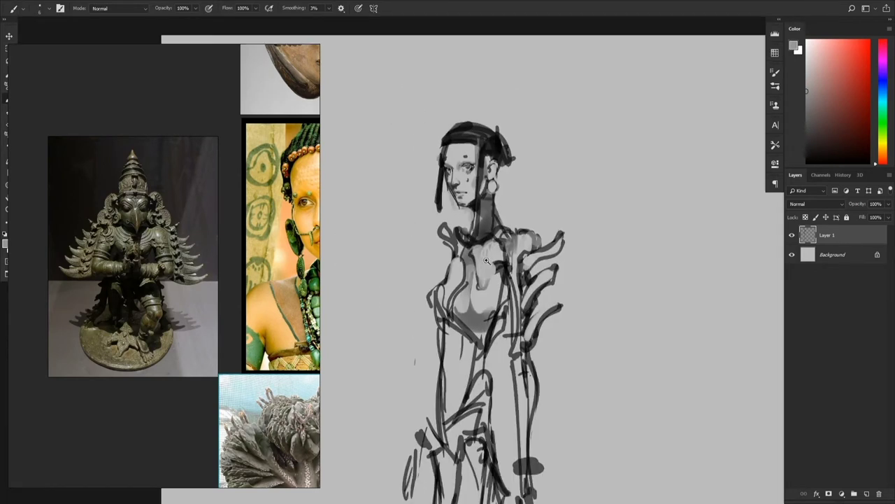
left_click_drag(483, 172, 461, 143)
scroll(475, 148, "up", 3, "alt")
left_click(386, 164, "alt")
right_click(388, 166)
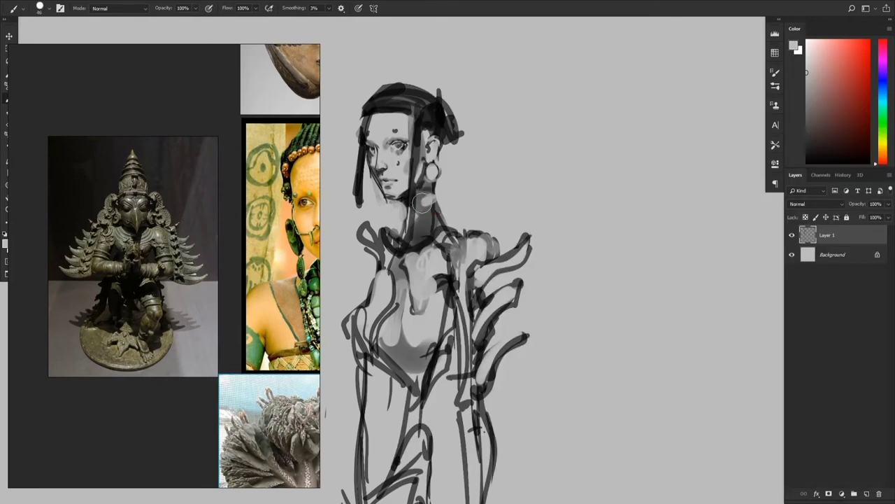
double_click(740, 219)
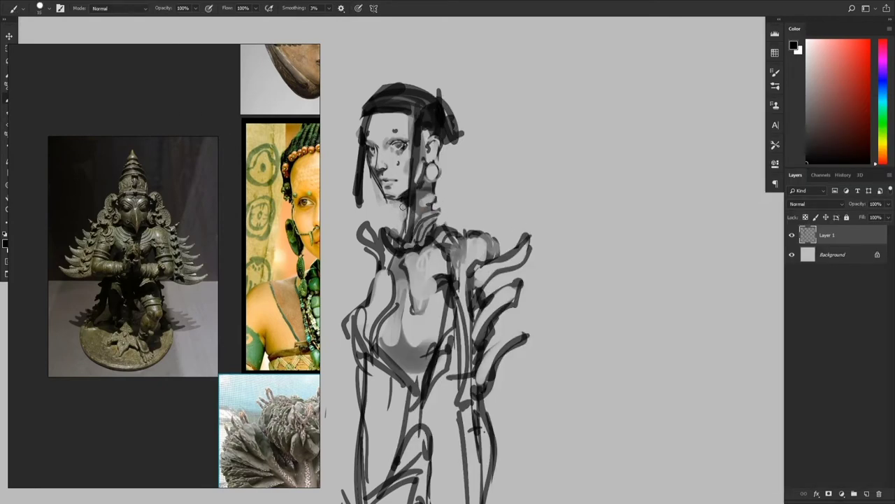
scroll(442, 199, "down", 3, "alt")
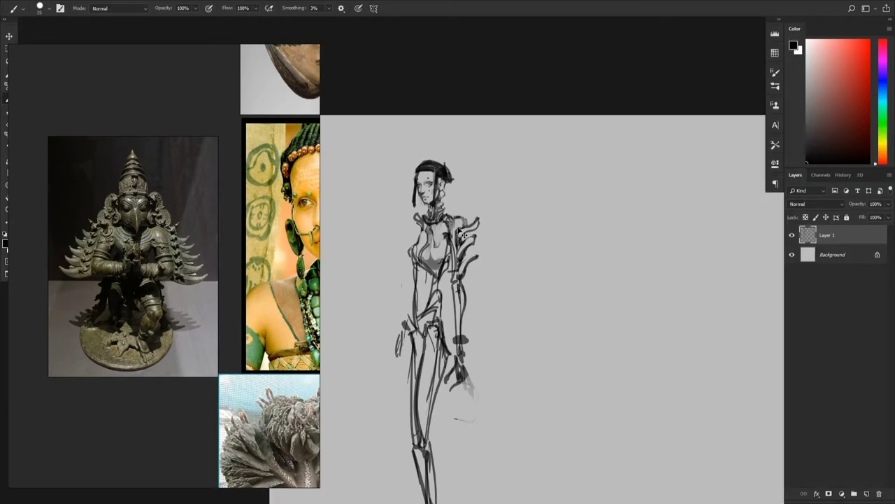
scroll(433, 221, "up", 3, "alt")
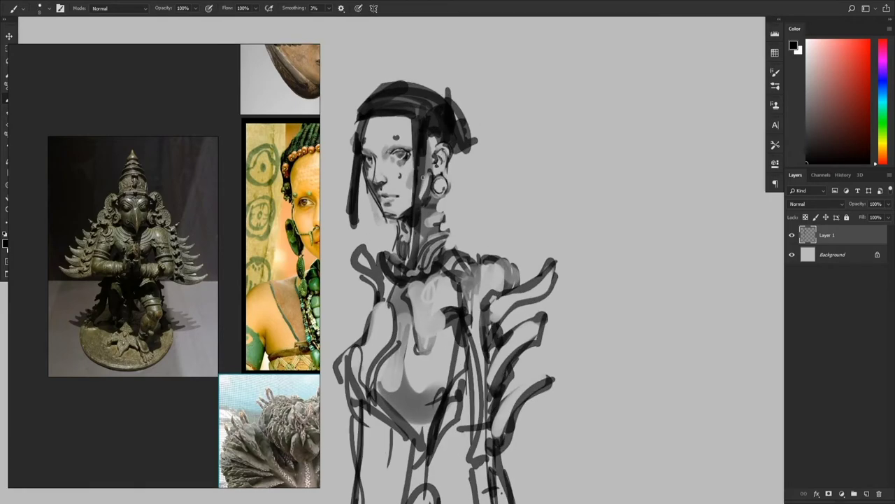
- Draw the far arm hanging beside the hip and darken the panels beneath the chest
scroll(423, 177, "down", 4, "alt")
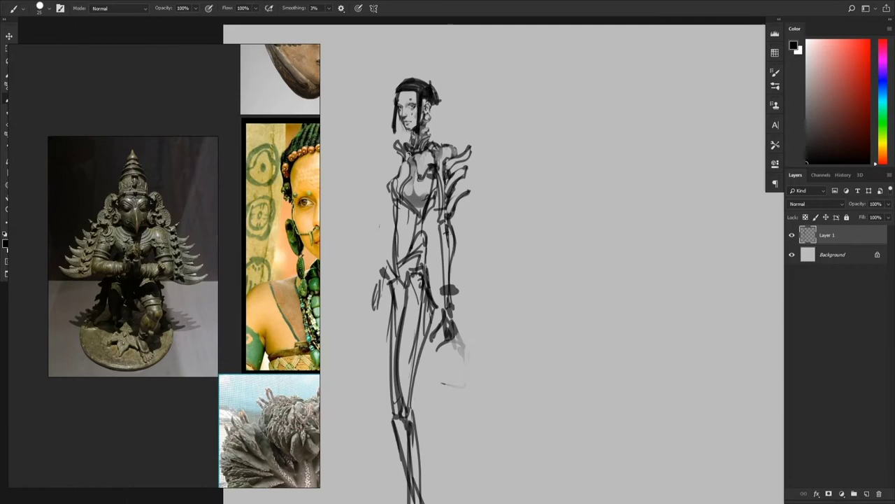
scroll(419, 305, "down", 3, "alt")
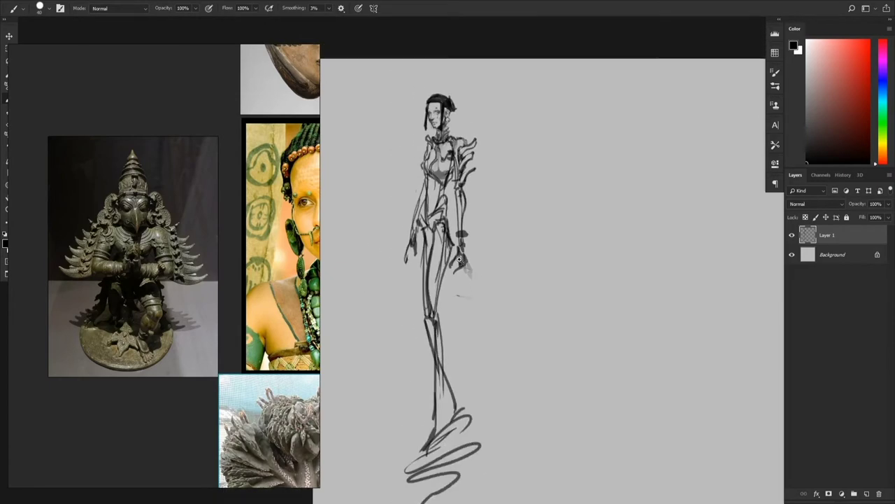
scroll(456, 304, "up", 3, "alt")
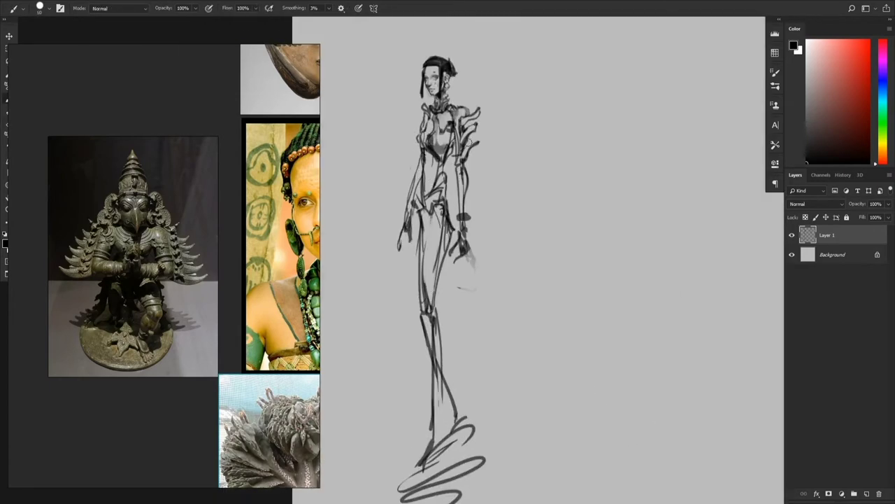
- Browse the reference board, erase the faint strokes below the near hand and redraw it with long, tapering claw-like fingers
scroll(208, 300, "down", 5)
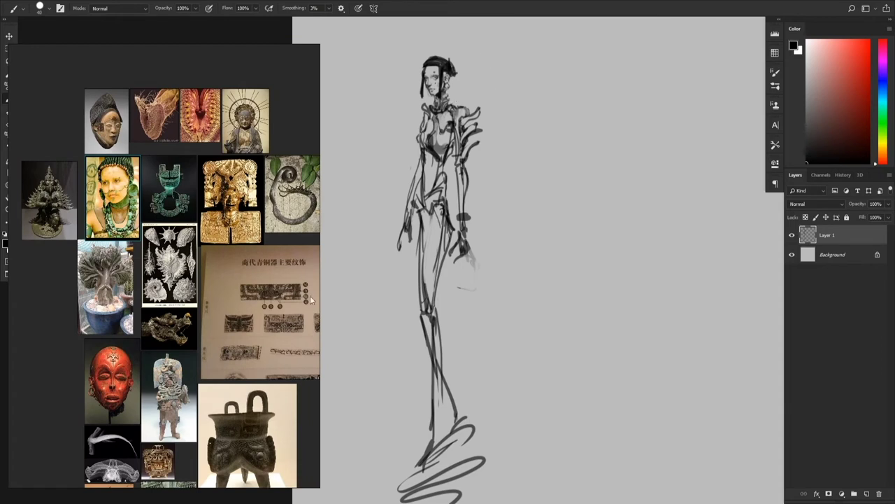
middle_click_drag(310, 297, 275, 208)
key("e")
left_click_drag(464, 242, 474, 269)
key("b")
left_click_drag(465, 196, 472, 209)
mouse_move(459, 203)
left_mouse_down()
mouse_move(455, 240)
mouse_move(467, 262)
left_mouse_up()
key("e")
key("b")
key("e")
key("b")
- Rework the chest into dark curved armour panels, alternating between the Eraser and the Brush
key("ctrl+minus")
key("F2")
key("F2")
left_click_drag(463, 403, 468, 373)
left_click_drag(448, 273, 472, 257, "ctrl")
key("e")
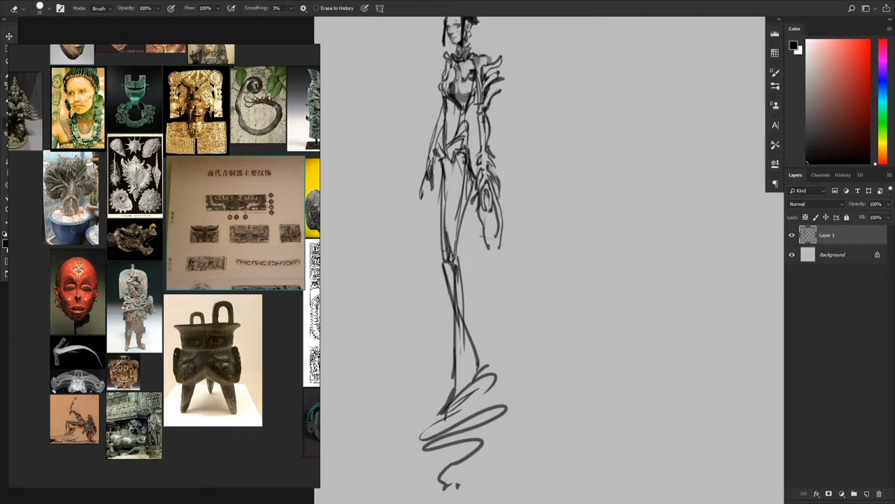
left_click_drag(553, 170, 503, 225)
left_click_drag(414, 132, 404, 158)
key("b")
mouse_move(447, 172)
left_mouse_down("ctrl")
mouse_move(430, 167)
mouse_move(458, 160)
left_mouse_up("ctrl")
left_click_drag(410, 127, 421, 157)
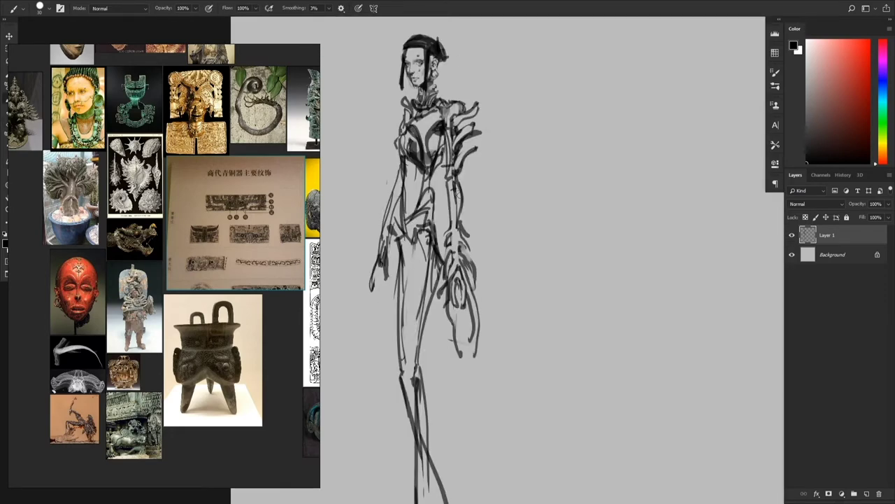
- Trim and soften the shoulder and upper-arm spikes with the Eraser
left_click_drag(566, 130, 558, 146)
key("e")
left_click_drag(470, 151, 474, 160)
left_click_drag(483, 125, 465, 128, "ctrl")
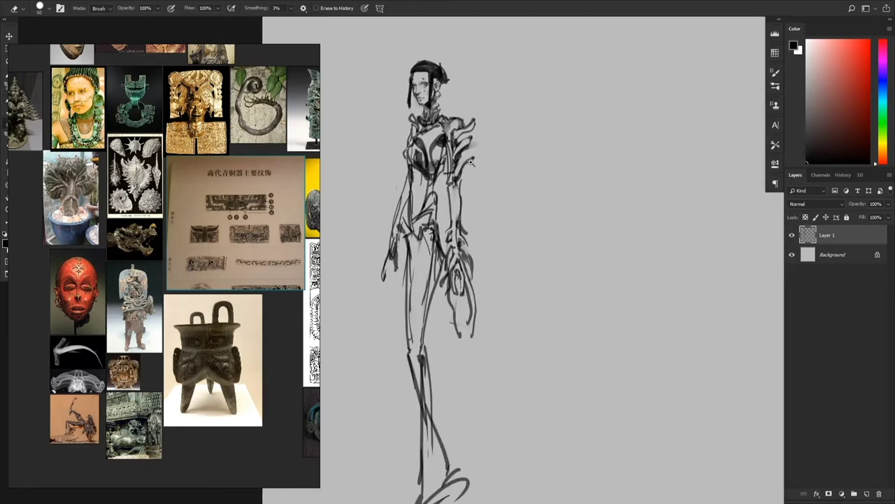
- Add fine contour lines to the torso and arms, with small spikes along the near forearm, using a smaller brush
left_click_drag(449, 171, 490, 167, "ctrl")
key("b")
key("bracketleft")
key("bracketleft")
key("bracketleft")
mouse_move(400, 140)
left_mouse_down()
mouse_move(410, 158)
mouse_move(380, 134)
left_mouse_up()
key("b")
mouse_move(426, 157)
left_mouse_down("ctrl")
mouse_move(409, 158)
mouse_move(444, 157)
left_mouse_up("ctrl")
left_click_drag(380, 137, 406, 172)
- Redraw the knees and lower legs with slimmer, curved outlines
left_click_drag(449, 173, 421, 173, "ctrl")
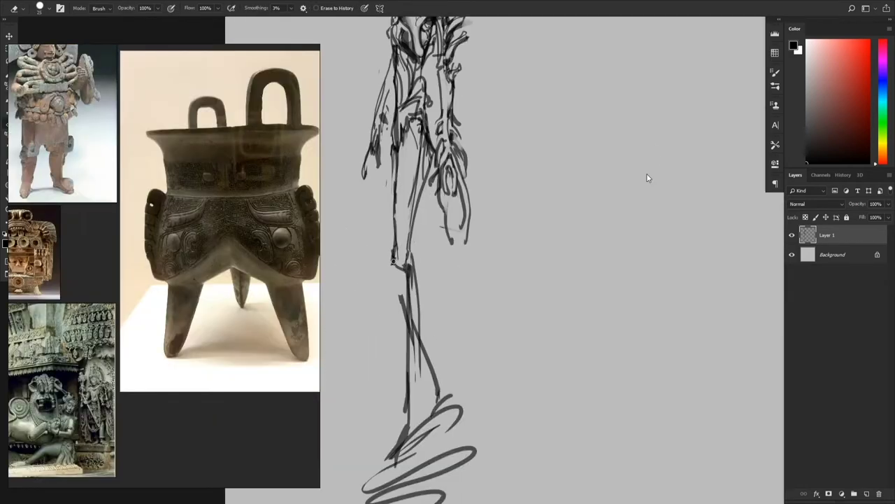
left_click_drag(420, 199, 417, 393)
left_click_drag(419, 241, 425, 266)
left_click_drag(423, 258, 457, 391)
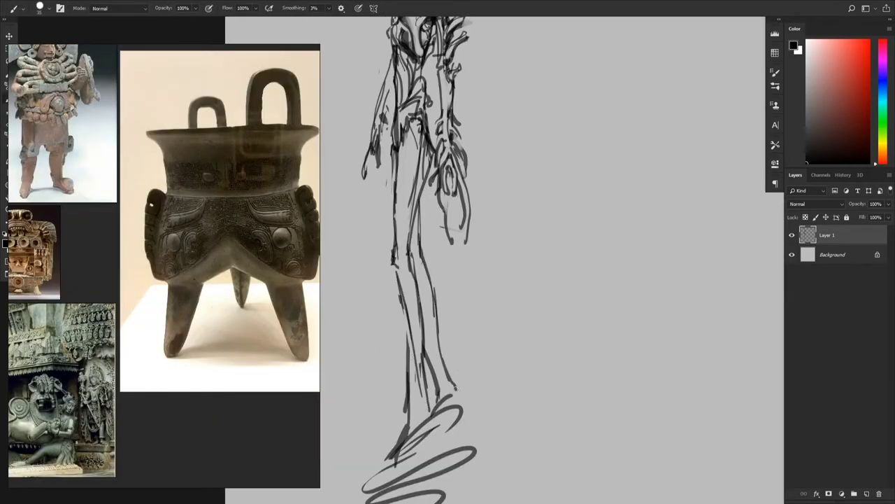
left_click_drag(480, 260, 451, 260, "ctrl")
- Check the figure in mirrored view, detail the front kneecap and add short marks down the thigh
key("ctrl+shift+h")
key("ctrl+shift+h")
left_click_drag(476, 195, 493, 194, "ctrl")
left_click_drag(416, 253, 419, 286)
key("e")
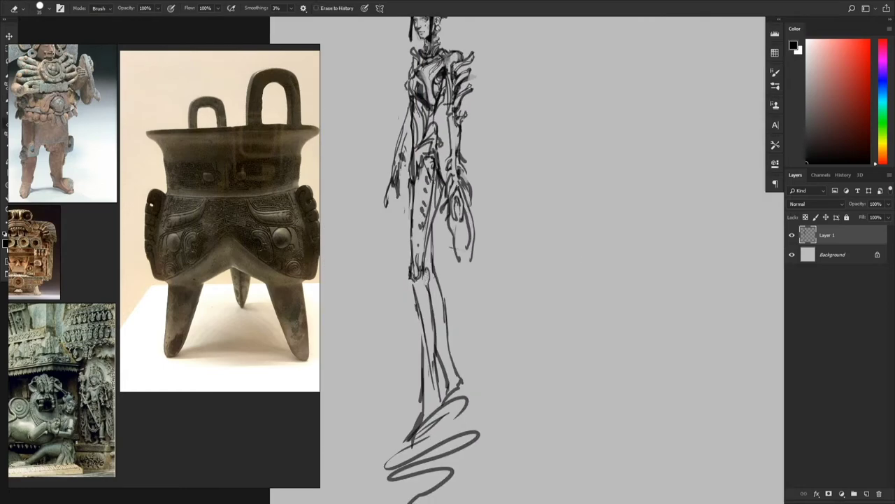
key("b")
key("e")
key("b")
- Clean up the front shin's outline down to the ankle and check the whole figure in mirrored view
left_click_drag(424, 329, 426, 426)
key("e")
mouse_move(391, 237)
left_mouse_down("ctrl")
mouse_move(407, 237)
mouse_move(371, 236)
left_mouse_up("ctrl")
key("ctrl+shift+h")
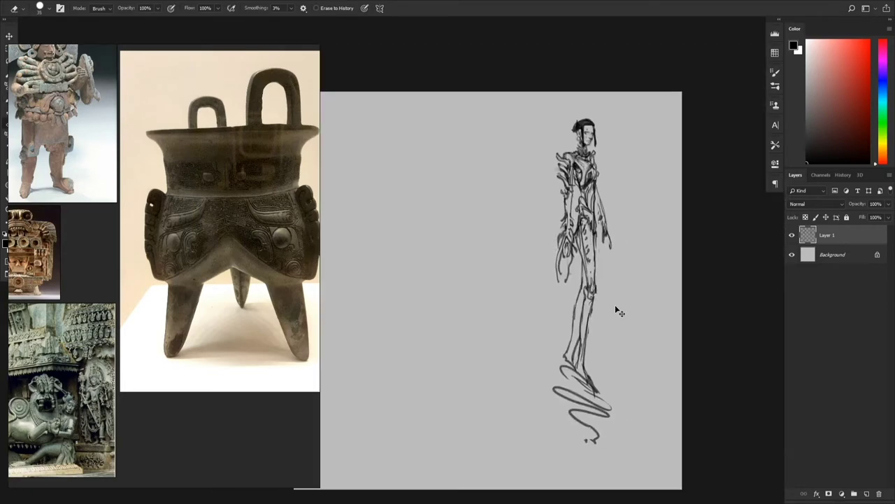
key("ctrl+shift+h")
- Draw fine curved strands hanging across the upper chest below the collar
mouse_move(361, 276)
left_mouse_down("ctrl")
mouse_move(386, 276)
mouse_move(410, 292)
left_mouse_up("ctrl")
key("b")
key("e")
key("b")
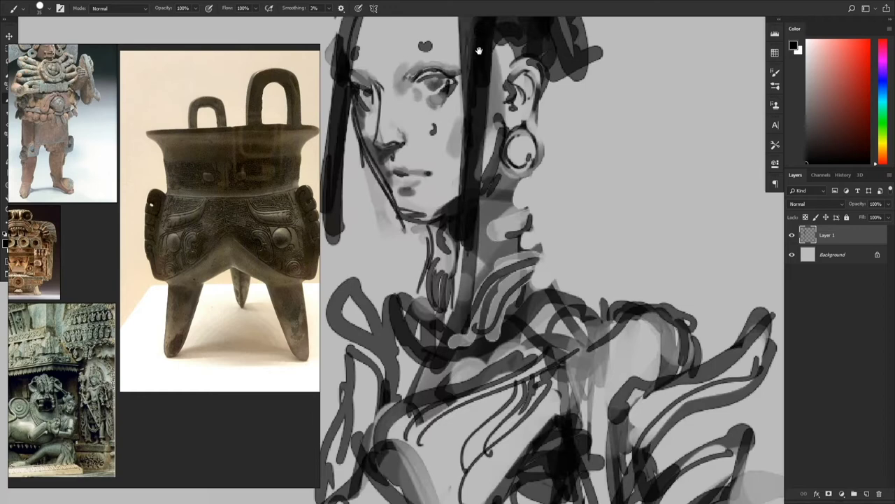
- Rework the feet and the scribbled base beneath them with curled, rounded shapes
key("ctrl+minus")
key("ctrl+plus")
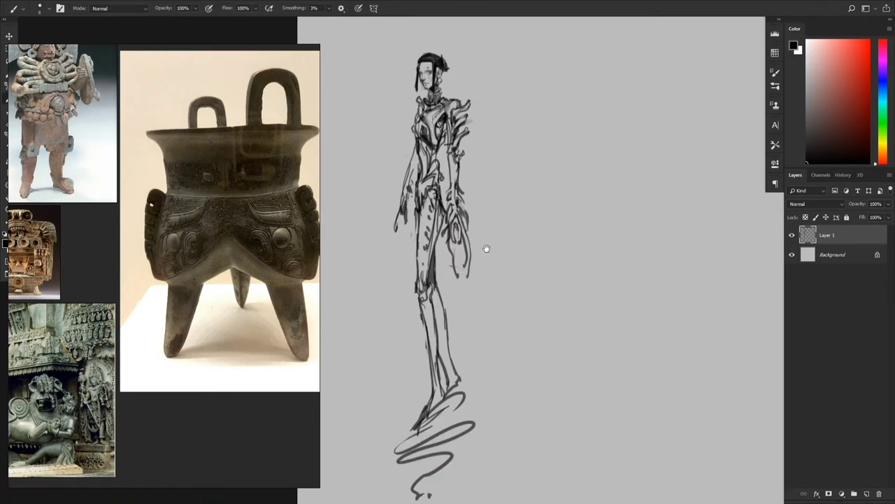
left_click_drag(455, 361, 448, 398)
mouse_move(392, 420)
left_mouse_down()
mouse_move(486, 405)
mouse_move(493, 360)
mouse_move(458, 385)
left_mouse_up()
left_click_drag(471, 432, 439, 460)
- Add a new layer and block in a second figure's oval head, shoulders, long outstretched arm and hooked curl beside the first
key("ctrl+alt+shift+n")
left_click_drag(490, 364, 473, 368, "ctrl")
mouse_move(479, 213)
left_mouse_down("ctrl")
mouse_move(497, 198)
mouse_move(515, 204)
mouse_move(496, 230)
mouse_move(440, 244)
mouse_move(543, 230)
left_mouse_up("ctrl")
left_click_drag(507, 190, 468, 149)
left_click_drag(470, 160, 453, 177)
mouse_move(491, 208)
left_mouse_down()
mouse_move(486, 263)
mouse_move(521, 206)
mouse_move(530, 206)
left_mouse_up()
key("e")
mouse_move(529, 197)
left_mouse_down()
mouse_move(487, 205)
mouse_move(528, 202)
mouse_move(572, 179)
left_mouse_up()
key("b")
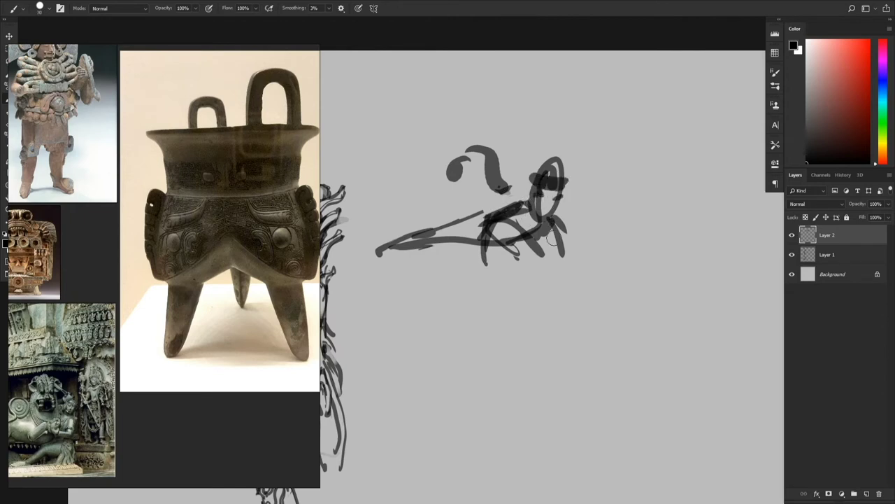
- Hatch the second figure's back shoulder, connect the hooked curl to its arm and trim the arm's pointed tip
left_click_drag(537, 253, 579, 212)
left_click_drag(542, 251, 564, 226)
left_click_drag(498, 198, 491, 190)
key("e")
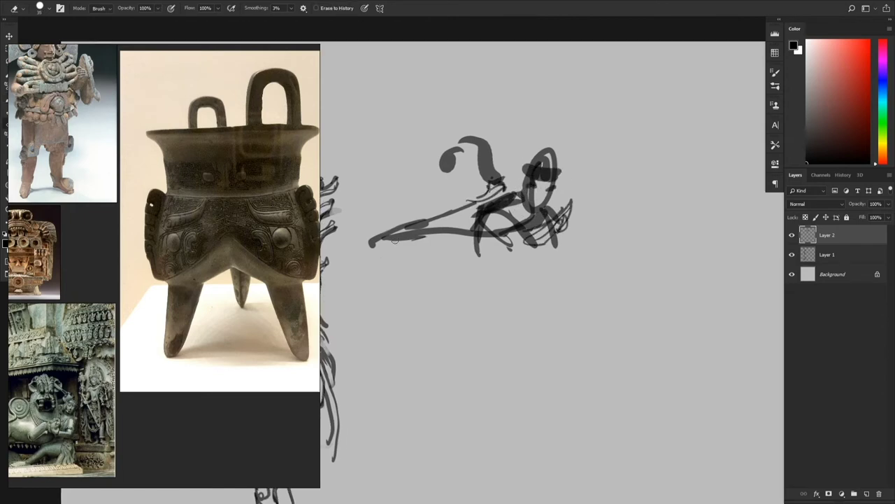
left_click_drag(372, 239, 385, 249)
- Reinforce the second figure's outstretched arm with parallel strokes and rough in the far arm and the chest underside
key("b")
left_click_drag(470, 209, 403, 236)
mouse_move(413, 241)
left_mouse_down()
mouse_move(529, 235)
mouse_move(489, 217)
left_mouse_up()
mouse_move(496, 210)
left_mouse_down()
mouse_move(486, 242)
mouse_move(495, 308)
left_mouse_up()
left_click_drag(484, 204, 447, 233)
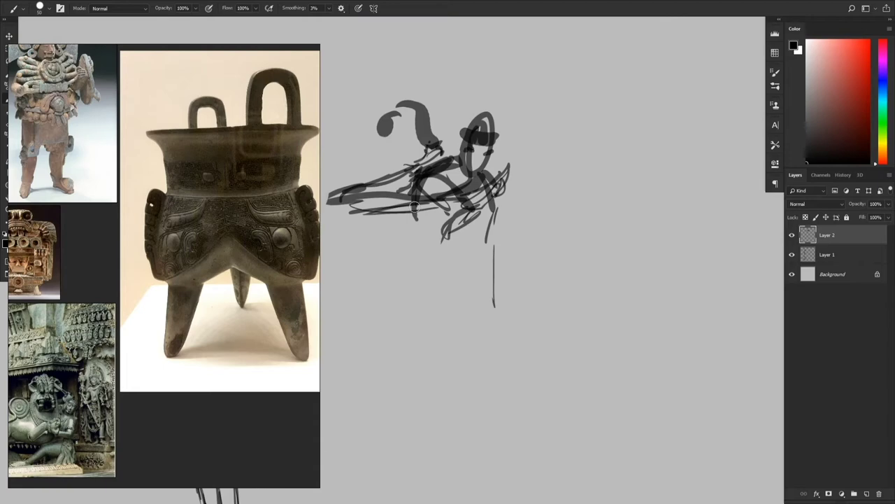
- Rough in the second figure's curved back contour, waist and first long thigh lines
left_click_drag(440, 202, 408, 235)
mouse_move(430, 233)
left_mouse_down()
mouse_move(442, 244)
mouse_move(423, 282)
left_mouse_up()
left_click_drag(426, 267, 439, 261)
left_click_drag(440, 263, 476, 208, "ctrl")
left_click_drag(478, 219, 477, 232)
left_click_drag(498, 139, 520, 146)
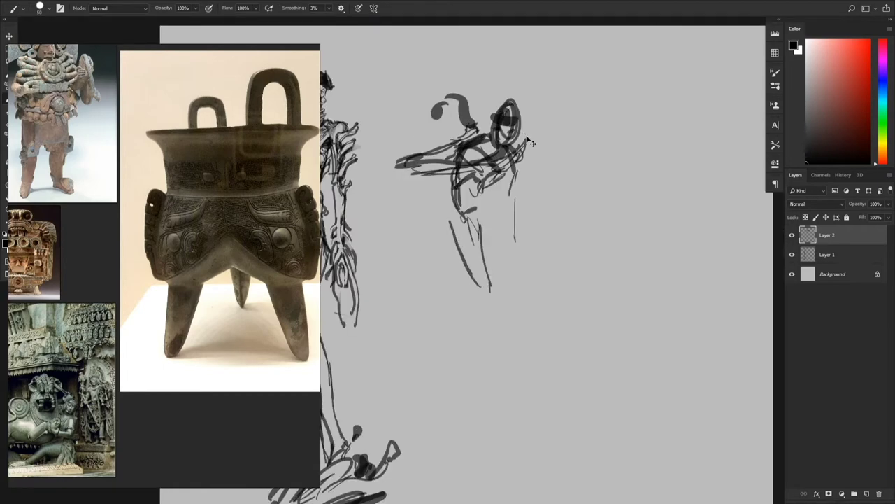
key("ctrl+z")
left_click_drag(488, 204, 488, 246)
left_click_drag(485, 216, 488, 271)
- Erase the marks inside the second figure's head, redraw the skull and neck outline, and add front torso strokes
left_click_drag(506, 108, 553, 109, "ctrl")
key("e")
left_click_drag(517, 103, 493, 148)
key("b")
left_click_drag(455, 179, 488, 129)
mouse_move(471, 169)
left_mouse_down()
mouse_move(543, 137)
mouse_move(486, 128)
left_mouse_up()
left_click_drag(520, 146, 508, 204)
key("ctrl+z")
left_click_drag(489, 173, 500, 228)
left_click_drag(526, 173, 482, 210)
scroll(489, 210, "down", 2, "alt")
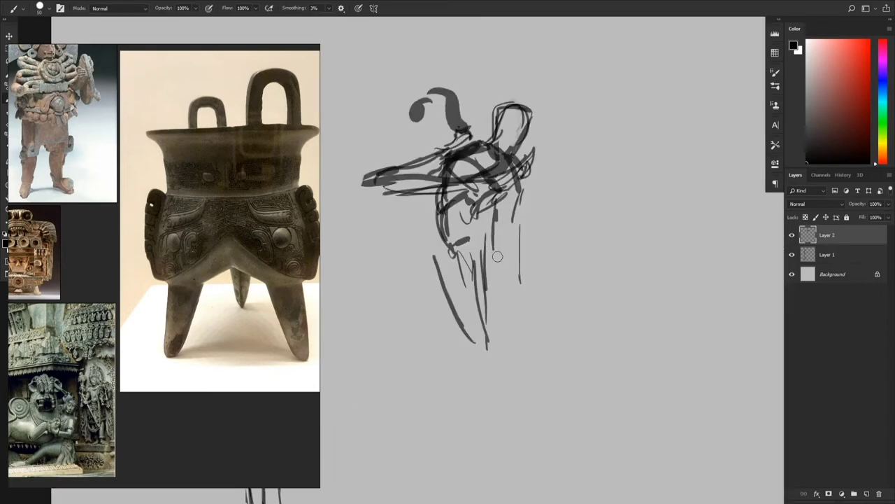
- Erase the stray line in front of the torso and bring the "Anatomy + Secondary shapes" references into view
key("e")
mouse_move(521, 294)
left_mouse_down()
mouse_move(523, 236)
mouse_move(544, 173)
left_mouse_up()
key("bracketright")
right_click_drag(229, 355, 273, 338)
scroll(273, 338, "down", 10)
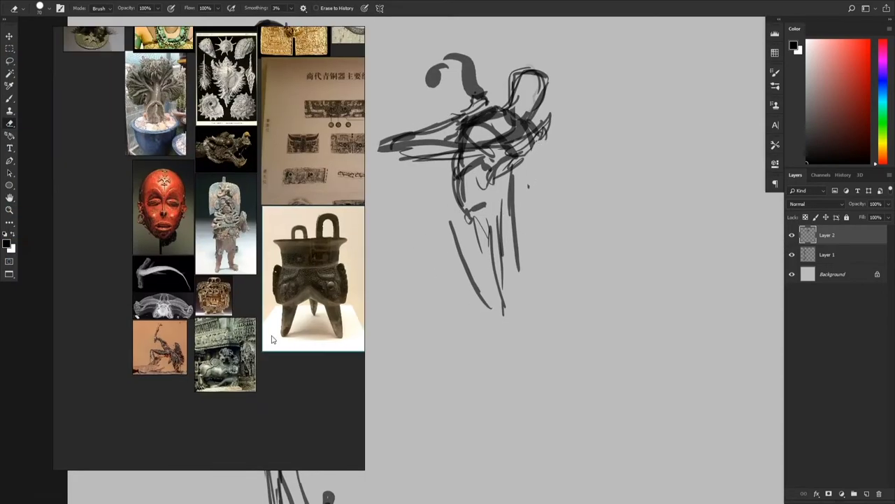
mouse_move(86, 298)
middle_mouse_down()
mouse_move(150, 277)
mouse_move(255, 278)
middle_mouse_up()
scroll(255, 279, "up", 3)
- Sketch the second figure's hips, front thigh, bent knee and long tapering shin
left_click_drag(490, 169, 509, 265)
key("b")
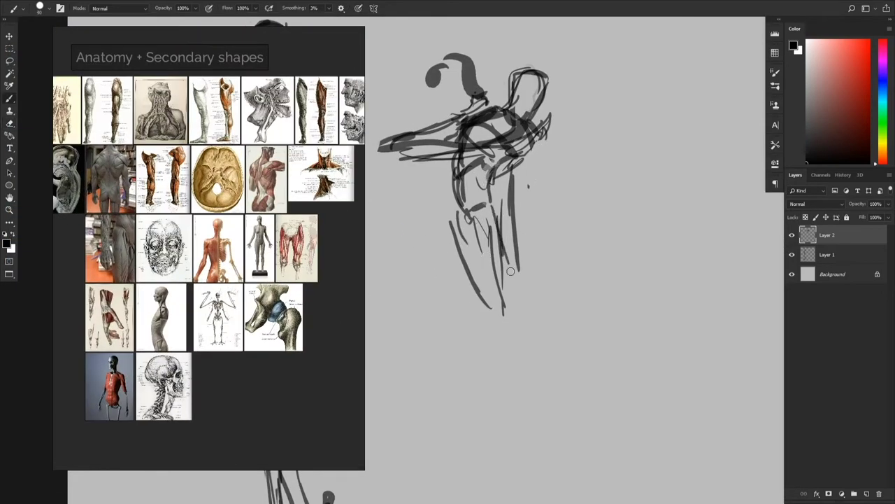
left_click_drag(489, 209, 536, 295)
left_click_drag(537, 287, 514, 329)
left_click_drag(499, 221, 499, 361)
mouse_move(488, 228)
left_mouse_down()
mouse_move(509, 285)
mouse_move(502, 426)
left_mouse_up()
left_click_drag(514, 360, 554, 336)
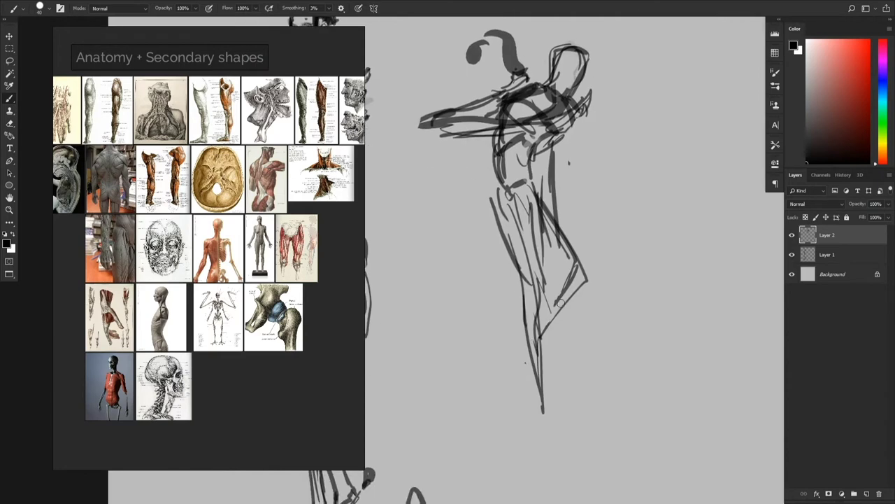
- Erase the overlapping shin lines and redraw both lower legs as slimmer shapes down to the ankles
key("e")
left_click_drag(536, 287, 543, 410)
key("b")
left_click_drag(542, 295, 523, 379)
left_click_drag(520, 274, 525, 430)
left_click_drag(566, 311, 539, 382)
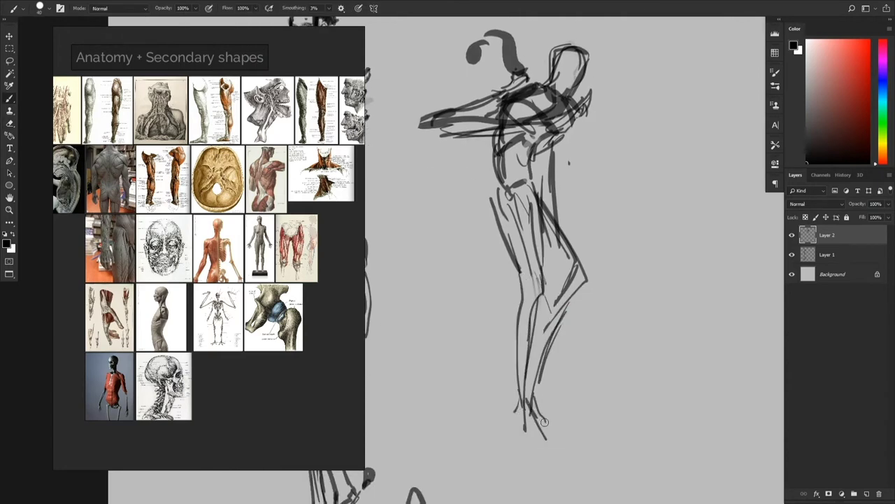
- Sketch the pointed feet, trim the jutting knee and redraw the bent leg crossing behind the standing leg
left_click_drag(518, 422, 486, 456)
mouse_move(501, 438)
left_mouse_down()
mouse_move(546, 433)
mouse_move(516, 414)
left_mouse_up()
key("e")
left_click_drag(568, 234, 587, 281)
key("b")
left_click_drag(573, 266, 571, 287)
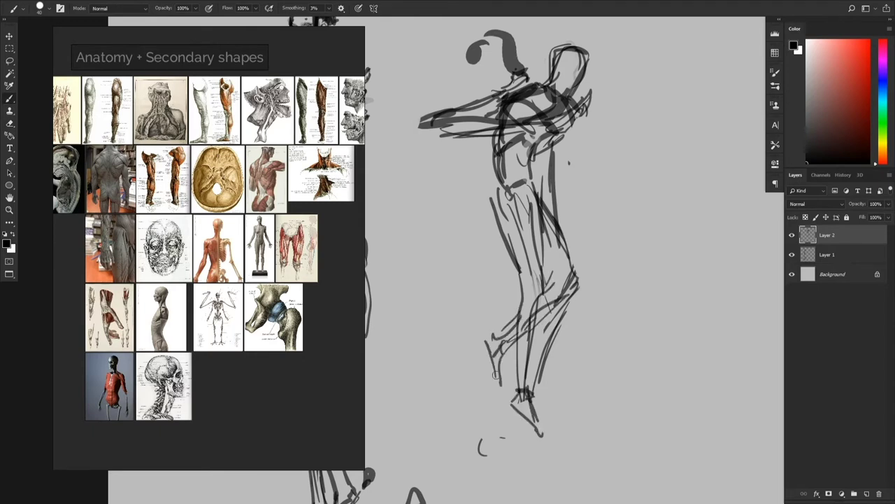
- Clean up the bent knee and calf outlines and refine the edge of the outstretched arm
key("e")
left_click_drag(579, 280, 553, 367)
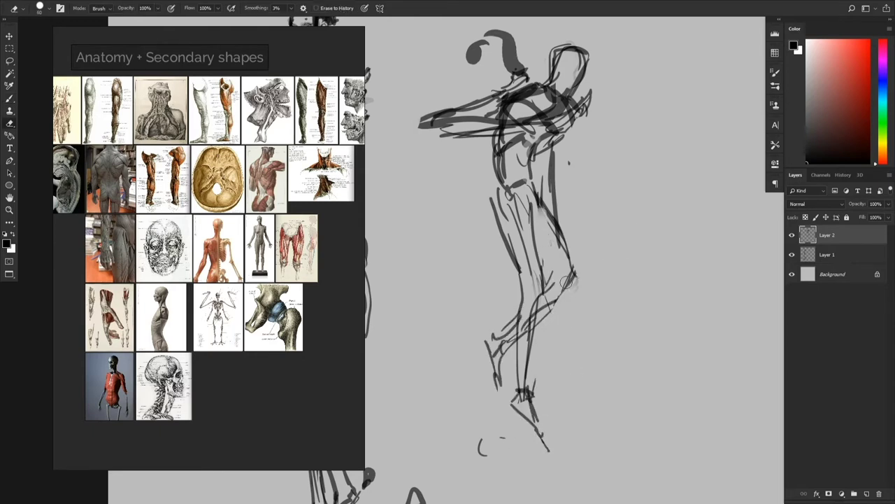
left_click_drag(567, 282, 551, 333)
left_click_drag(409, 176, 448, 183)
key("b")
left_click_drag(512, 137, 442, 176)
- Erase the front of the second figure's head and redraw the crown and forehead with a smaller brush
left_click(621, 208)
mouse_move(621, 209)
left_mouse_down("ctrl")
mouse_move(596, 319)
mouse_move(651, 380)
mouse_move(689, 392)
left_mouse_up("ctrl")
key("e")
mouse_move(560, 112)
left_mouse_down()
mouse_move(602, 150)
mouse_move(570, 216)
left_mouse_up()
key("b")
scroll(209, 224, "down", 4)
scroll(260, 241, "up", 8)
key("e")
key("b")
mouse_move(590, 132)
left_mouse_down()
mouse_move(588, 227)
mouse_move(570, 248)
left_mouse_up()
key("e")
key("b")
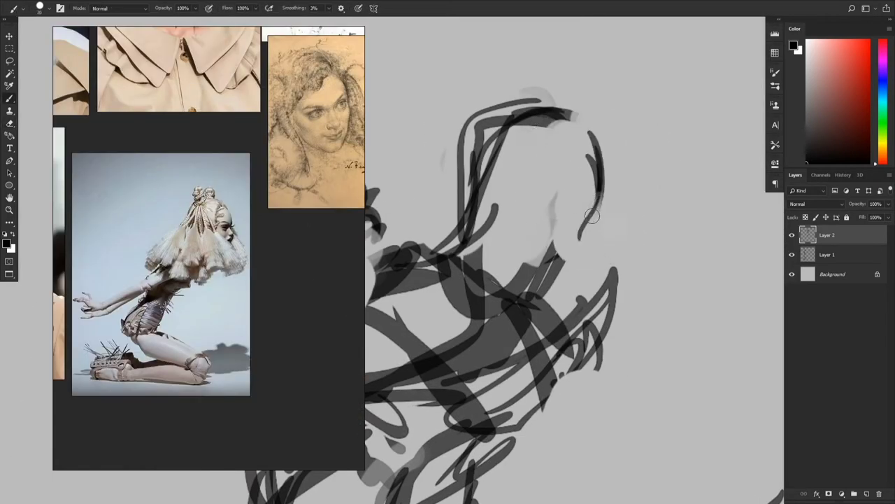
- Draw the jaw and chin line and block in the nose and lips of the face profile
key("e")
key("b")
mouse_move(599, 204)
left_mouse_down()
mouse_move(582, 249)
mouse_move(559, 278)
left_mouse_up()
key("e")
mouse_move(556, 245)
left_mouse_down()
mouse_move(544, 285)
mouse_move(523, 275)
mouse_move(553, 292)
left_mouse_up()
key("b")
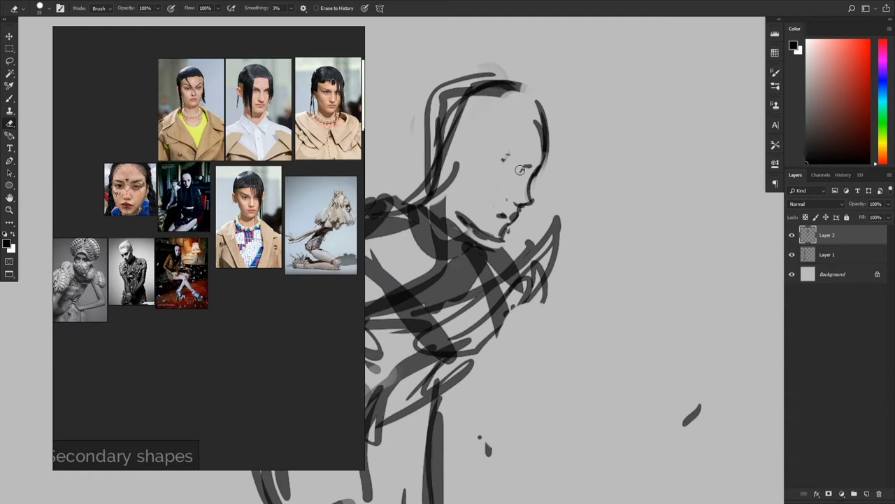
- Sketch the eye, brow and cheekbone lines with small face markings on the head
left_click_drag(520, 170, 531, 165)
key("b")
left_click_drag(490, 169, 503, 214)
left_click_drag(492, 167, 500, 164)
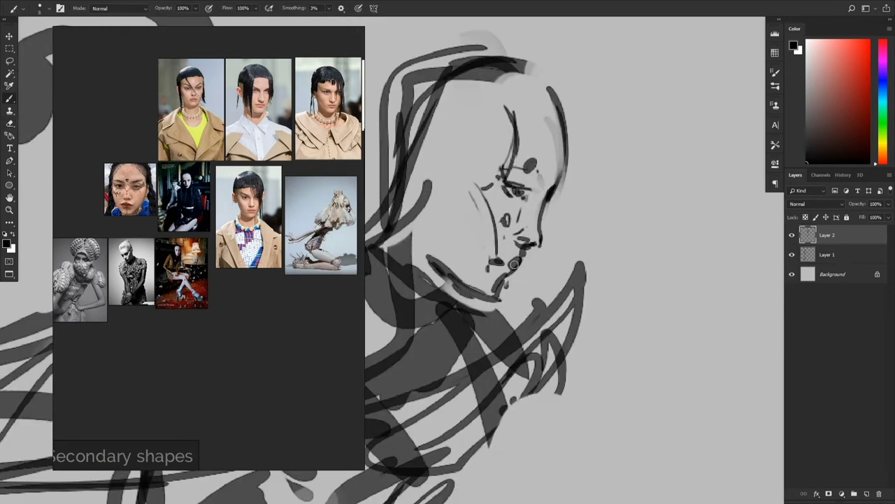
key("e")
key("b")
- Refine the brow-to-nose profile and replace the heavy skull outline with thinner contour lines
key("e")
key("b")
left_click_drag(556, 188, 539, 244)
key("e")
mouse_move(539, 207)
left_mouse_down()
mouse_move(537, 224)
mouse_move(521, 231)
left_mouse_up()
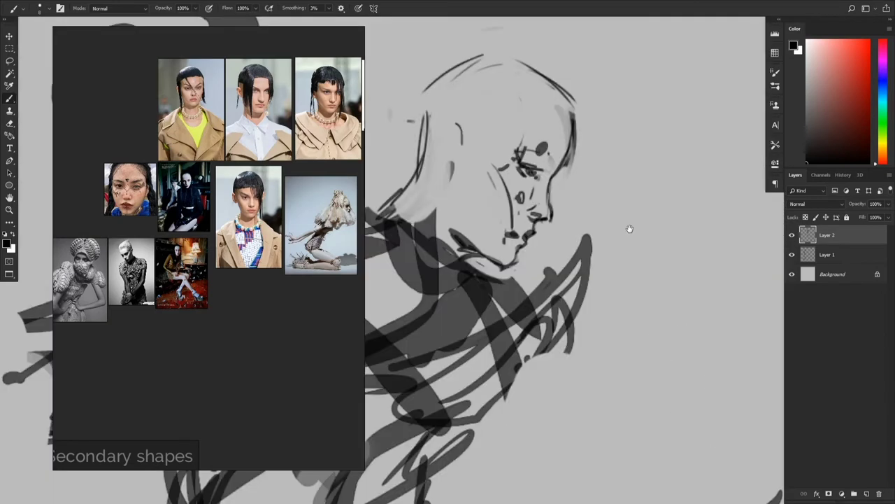
left_click_drag(630, 229, 661, 286)
- Trim the outer forehead edge and clean up the nose and upper lip contours
key("e")
left_click_drag(610, 188, 595, 225)
key("b")
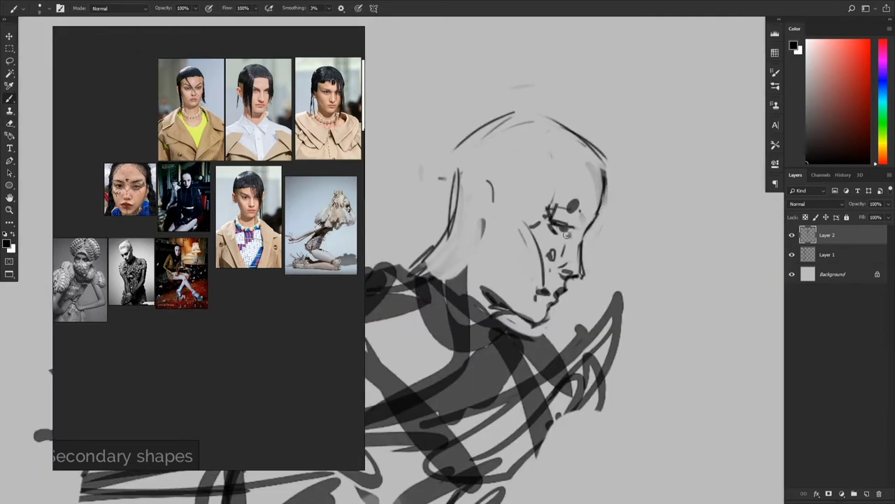
key("e")
mouse_move(583, 275)
left_mouse_down()
mouse_move(565, 277)
mouse_move(561, 290)
left_mouse_up()
key("b")
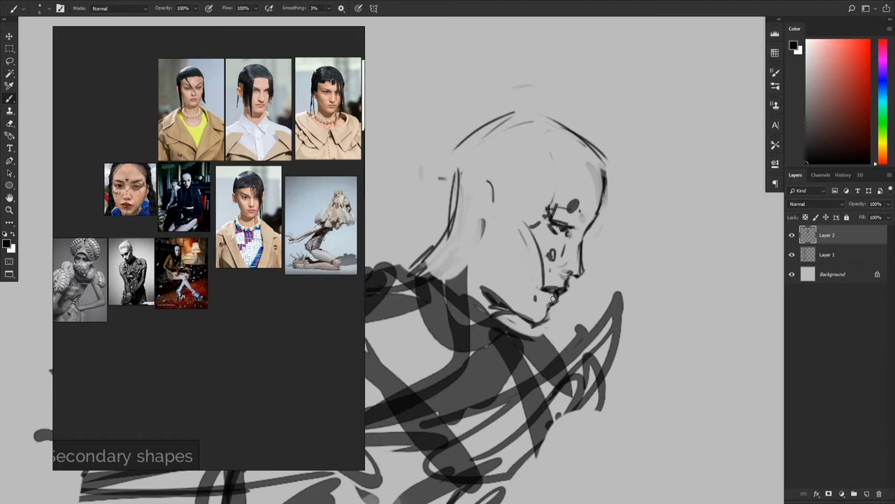
- Strengthen the eyelid, cheek line and lips with sampled greys
left_click(558, 214, "alt")
left_click_drag(552, 210, 579, 228)
left_click_drag(520, 225, 537, 263)
left_click_drag(566, 262, 548, 317)
left_click(552, 291, "alt")
- Draw the ear and deepen the shading along the cheek and jaw
scroll(564, 298, "down", 5, "alt")
scroll(561, 301, "up", 5, "alt")
key("e")
scroll(565, 305, "down", 1, "alt")
key("b")
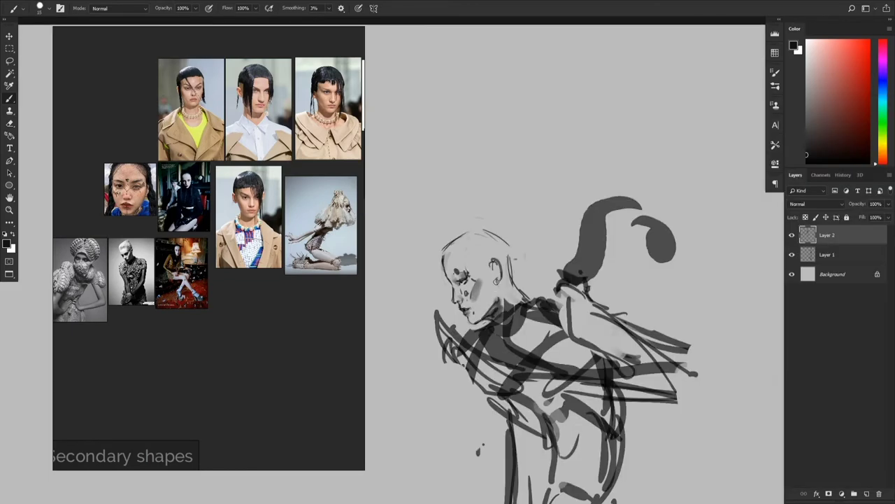
left_click_drag(496, 278, 499, 286)
mouse_move(501, 285)
left_mouse_down()
mouse_move(447, 216)
mouse_move(449, 209)
mouse_move(473, 222)
mouse_move(491, 218)
left_mouse_up()
- Select the head area and adjust it with Free Transform
scroll(448, 238, "up", 3, "alt")
key("l")
key("ctrl+t")
key("Return")
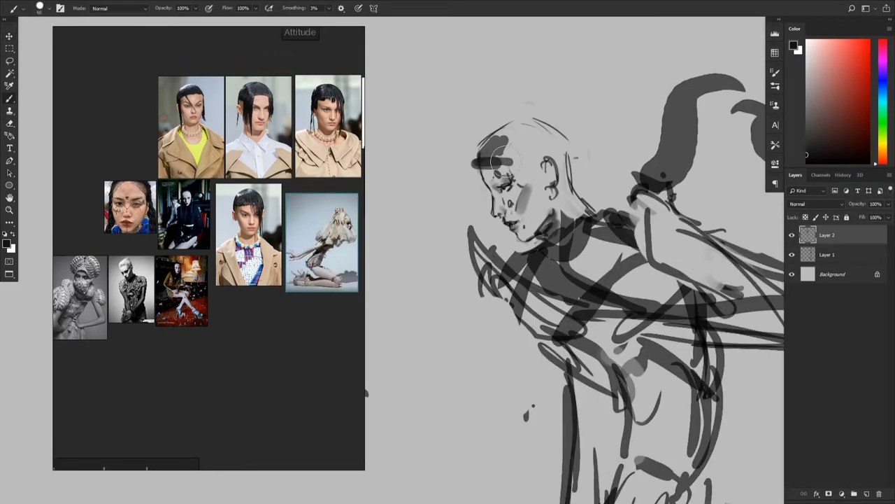
- Paint a cropped cap of dark hair with a short fringe and a long strand framing the face
mouse_move(479, 150)
left_mouse_down()
mouse_move(538, 112)
mouse_move(570, 129)
left_mouse_up()
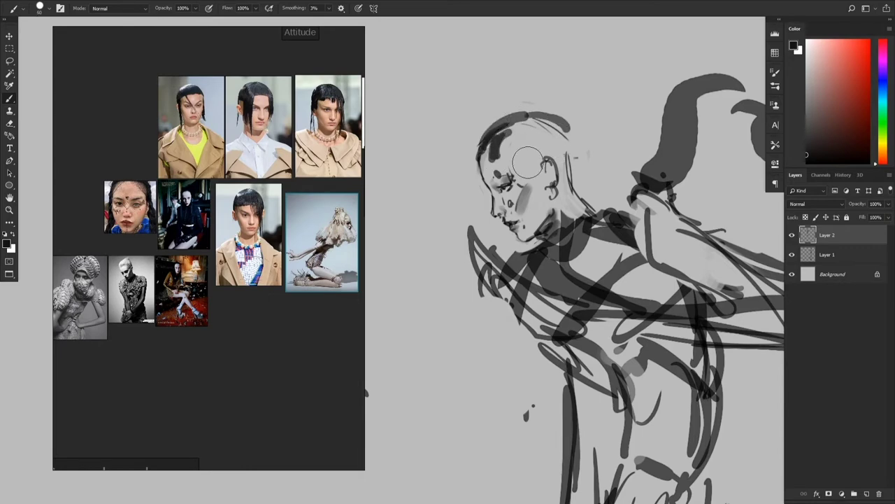
left_click_drag(538, 237, 521, 137)
left_click_drag(497, 150, 570, 127)
mouse_move(482, 139)
left_mouse_down()
mouse_move(489, 247)
mouse_move(565, 251)
mouse_move(537, 265)
left_mouse_up()
key("ctrl+shift+h")
key("ctrl+shift+h")
- Add a dark hanging earring below the ear
key("bracketright")
key("bracketright")
left_click(542, 242, "alt")
left_click_drag(544, 255, 535, 265)
mouse_move(572, 203)
left_mouse_down("ctrl")
mouse_move(542, 252)
mouse_move(580, 270)
left_mouse_up("ctrl")
scroll(560, 280, "down", 3, "alt")
scroll(518, 210, "up", 2, "alt")
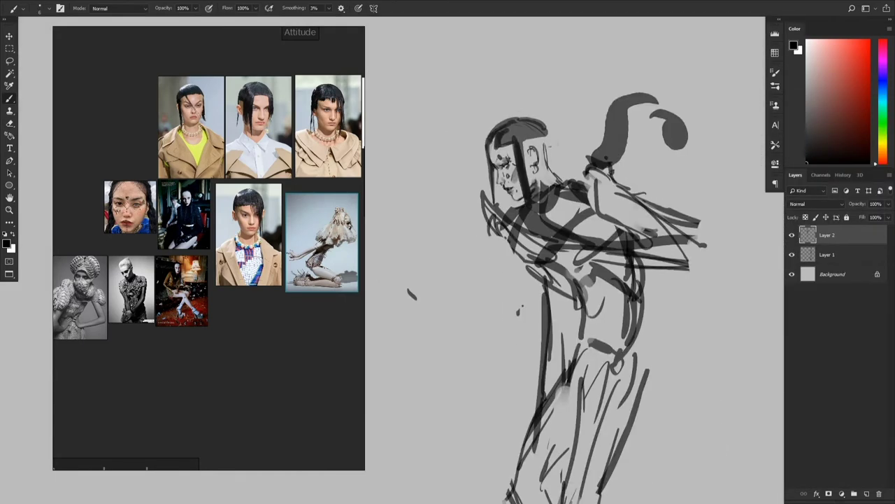
- Darken the eye makeup and refine the lips and cheek using the fashion portrait references
scroll(163, 278, "up", 8)
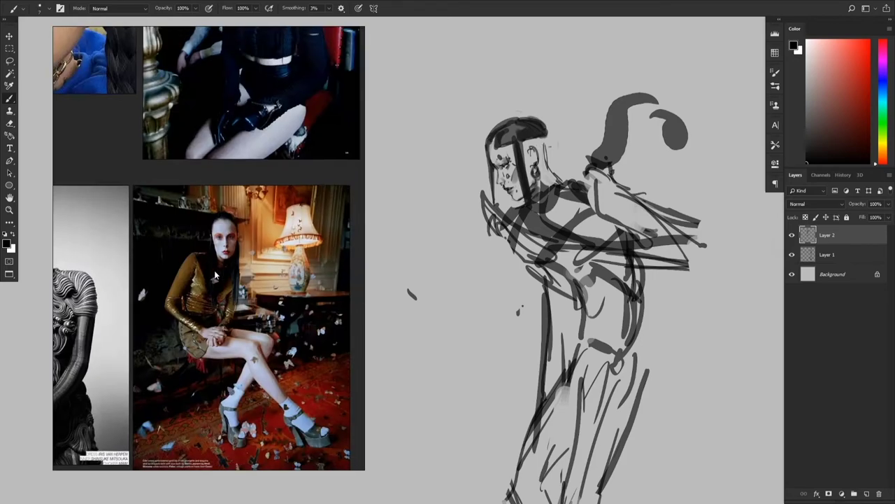
middle_click_drag(105, 294, 337, 246)
scroll(499, 163, "up", 4, "alt")
left_click_drag(515, 179, 523, 188)
left_click_drag(488, 173, 504, 160)
scroll(517, 210, "down", 4, "alt")
scroll(553, 259, "up", 3, "alt")
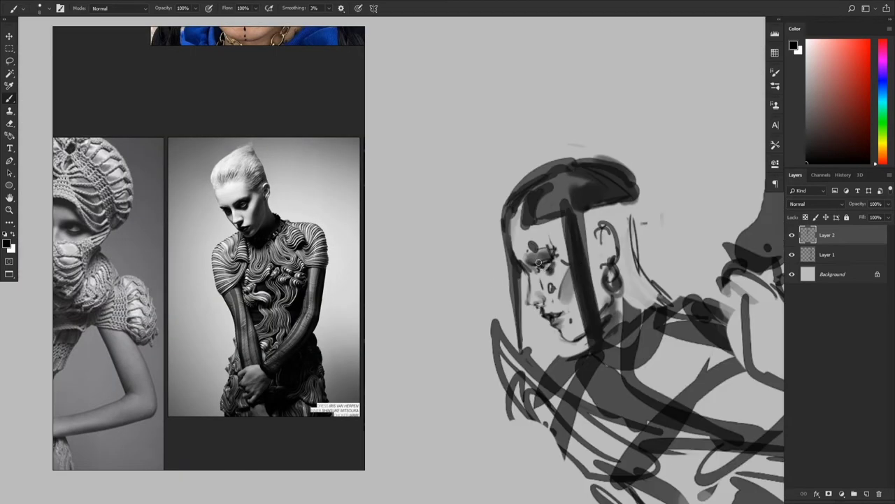
- Lighten the heavy construction strokes below the jaw, around the neck and front shoulder
scroll(538, 262, "down", 4, "alt")
scroll(474, 344, "up", 2, "alt")
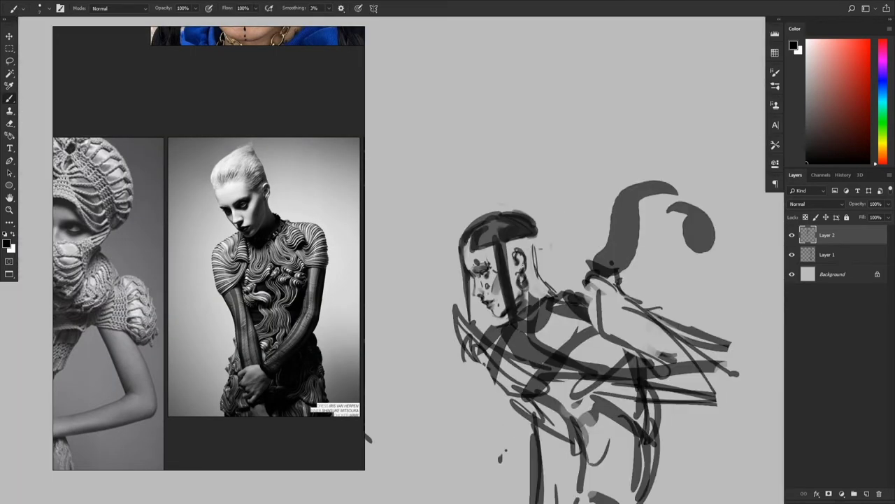
scroll(546, 247, "down", 4, "alt")
scroll(540, 277, "up", 3, "alt")
scroll(548, 205, "down", 1, "alt")
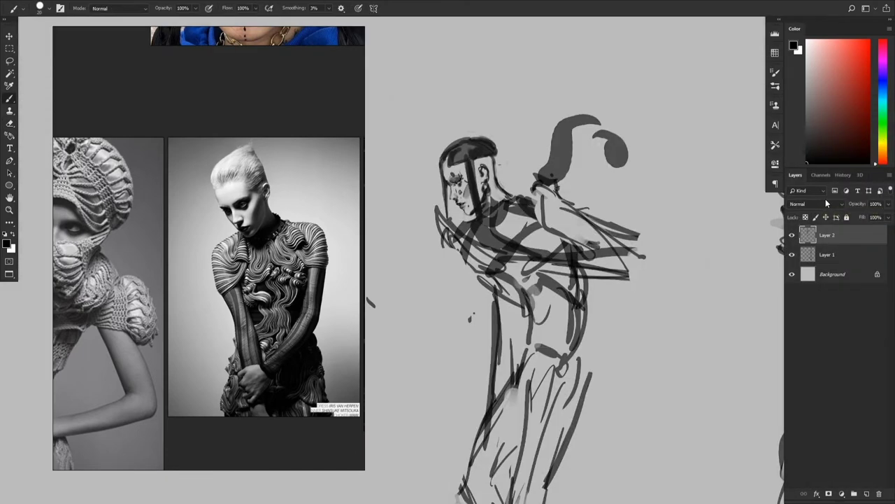
left_click_drag(591, 177, 579, 139)
key("e")
left_click_drag(470, 175, 484, 196)
- Lasso the head and reposition it on the neck with Free Transform
key("l")
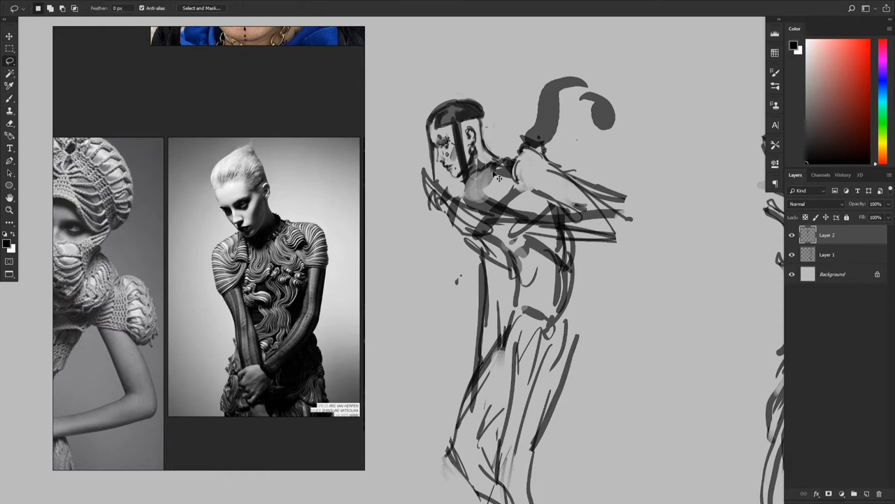
left_click_drag(494, 162, 490, 167)
key("ctrl+t")
left_click_drag(508, 84, 518, 74)
scroll(563, 139, "down", 3, "alt")
left_click_drag(635, 227, 634, 236)
key("Return")
- Erase leftover strokes on the upper chest and redraw the neck and collarbone lines
scroll(559, 175, "up", 3, "alt")
key("b")
key("e")
mouse_move(594, 175)
left_mouse_down()
mouse_move(605, 198)
mouse_move(584, 192)
left_mouse_up()
key("b")
left_click_drag(573, 170, 579, 191)
left_click_drag(564, 174, 573, 189)
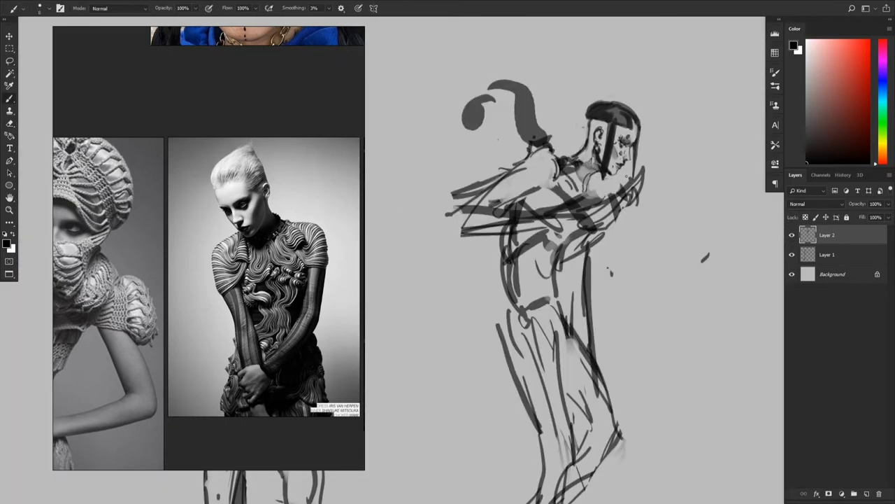
- Clear the overlapping lines in the outstretched arms and redraw their upper and lower contours
mouse_move(498, 171)
left_mouse_down()
mouse_move(453, 198)
mouse_move(462, 213)
left_mouse_up()
key("e")
left_click_drag(464, 210, 551, 217)
key("b")
left_click_drag(489, 229, 543, 221)
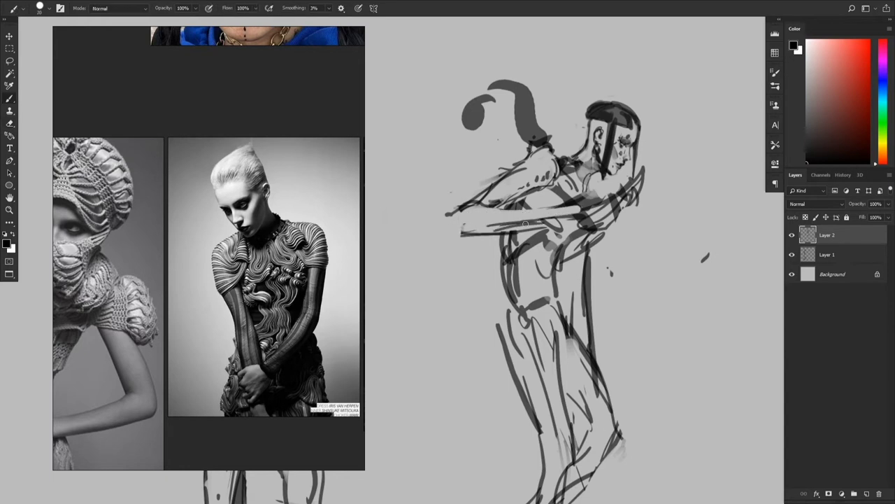
- Close off the forearm contours at the bent elbow and clear the heavy torso lines beneath the arms
mouse_move(448, 213)
left_mouse_down()
mouse_move(605, 239)
mouse_move(636, 186)
mouse_move(624, 215)
left_mouse_up()
scroll(629, 207, "down", 2, "alt")
key("e")
key("b")
key("e")
key("b")
key("e")
key("b")
key("ctrl+z")
key("e")
key("b")
mouse_move(622, 271)
left_mouse_down()
mouse_move(585, 196)
mouse_move(570, 196)
left_mouse_up()
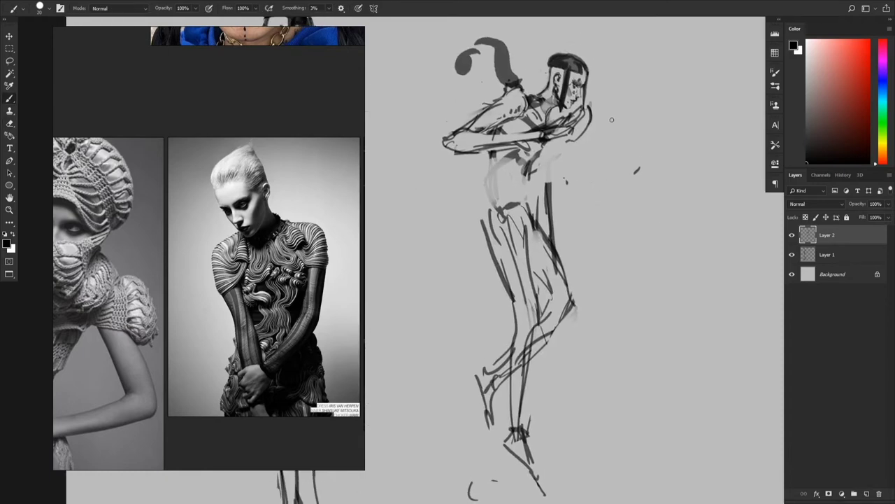
- Lasso the second figure's head area and nudge it into a better position above the arms
key("l")
left_click_drag(554, 111, 559, 115)
left_click_drag(578, 87, 584, 73, "ctrl")
key("ctrl+d")
key("e")
key("b")
scroll(489, 326, "down", 2, "alt")
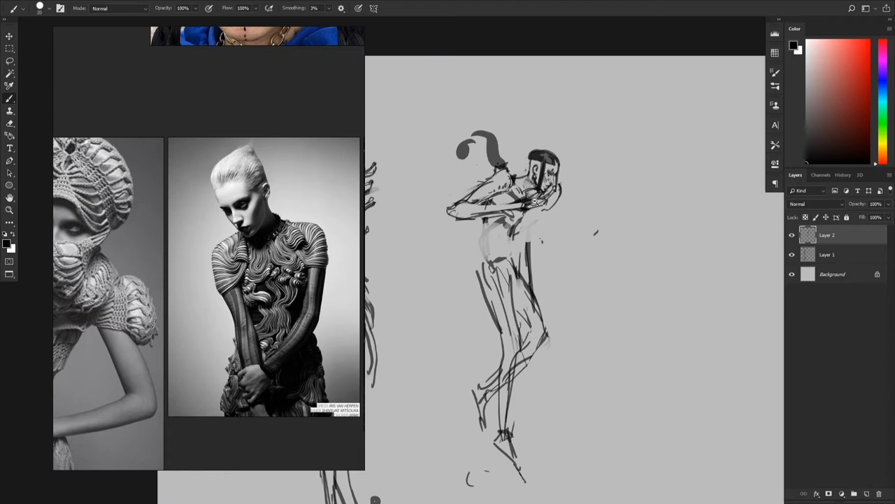
- Redraw the second figure's torso sides, waist and hip contours below the arms
scroll(534, 201, "up", 2, "alt")
left_click_drag(497, 250, 491, 281)
mouse_move(464, 241)
left_mouse_down()
mouse_move(462, 287)
mouse_move(492, 332)
left_mouse_up()
left_click_drag(456, 296, 499, 330)
left_click_drag(505, 295, 486, 326)
- Block dark shapes into the crotch and shoulder with a larger brush, and clean up the torso edges
key("bracketright")
key("bracketright")
key("bracketright")
key("bracketright")
key("bracketright")
key("bracketright")
key("bracketright")
key("bracketright")
key("bracketright")
key("bracketright")
mouse_move(505, 318)
left_mouse_down()
mouse_move(505, 367)
mouse_move(495, 316)
left_mouse_up()
scroll(534, 270, "down", 2, "alt")
key("e")
left_click_drag(490, 135, 477, 158)
key("b")
left_click_drag(522, 124, 525, 138)
left_click_drag(512, 164, 554, 155)
- Rework the second figure's lower legs below the knees
key("e")
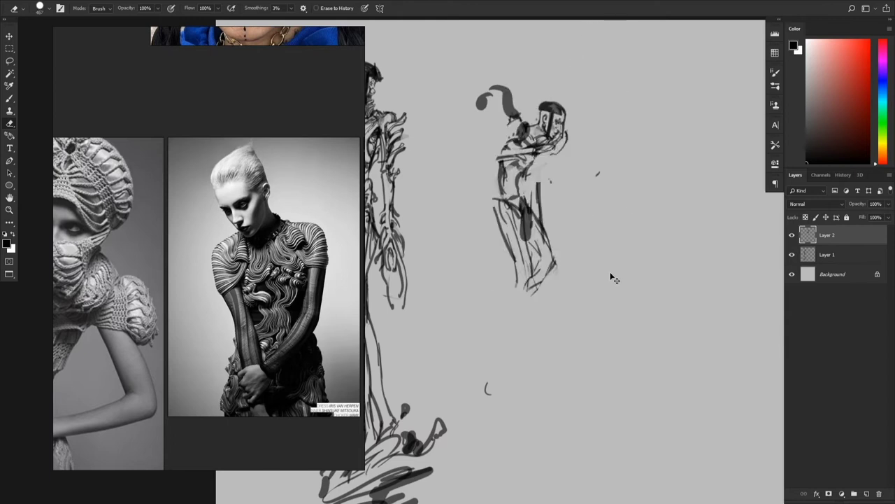
key("b")
left_click_drag(536, 285, 497, 336)
- Scale the second figure down to a thumbnail and place it near the first figure's head
scroll(611, 277, "down", 2, "alt")
key("ctrl+t")
left_click_drag(592, 77, 543, 200)
mouse_move(516, 238)
left_mouse_down()
mouse_move(518, 133)
mouse_move(551, 139)
left_mouse_up()
key("Return")
- Sketch a third figure's head, shoulder line and outstretched arm on a new layer
key("ctrl+alt+shift+n")
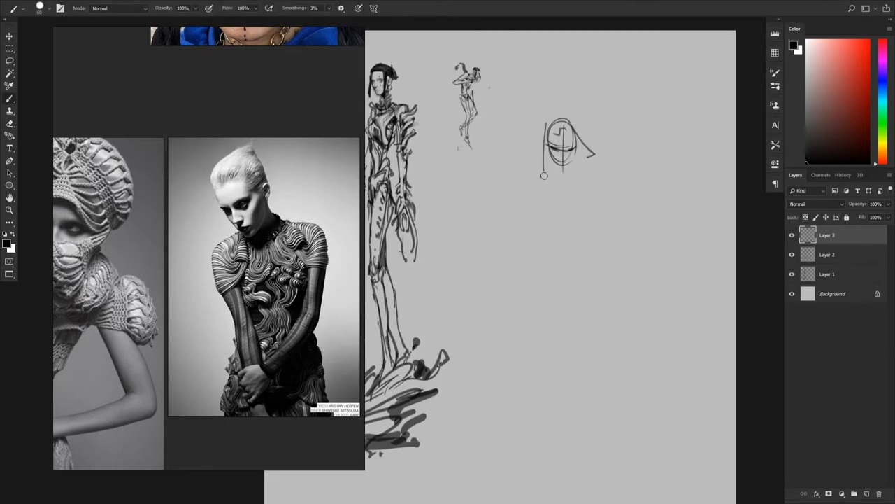
left_click(452, 181)
left_click_drag(461, 182, 494, 173)
left_click_drag(459, 190, 548, 188)
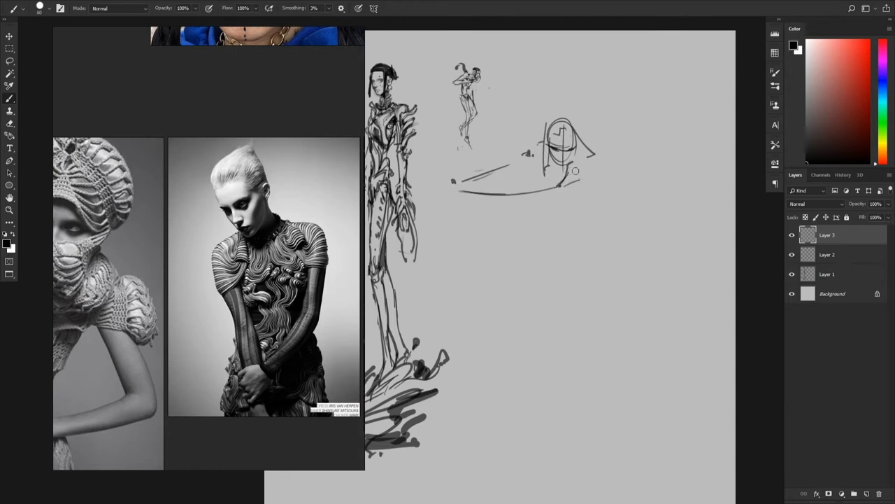
left_click_drag(624, 174, 632, 172)
left_click_drag(512, 160, 539, 145)
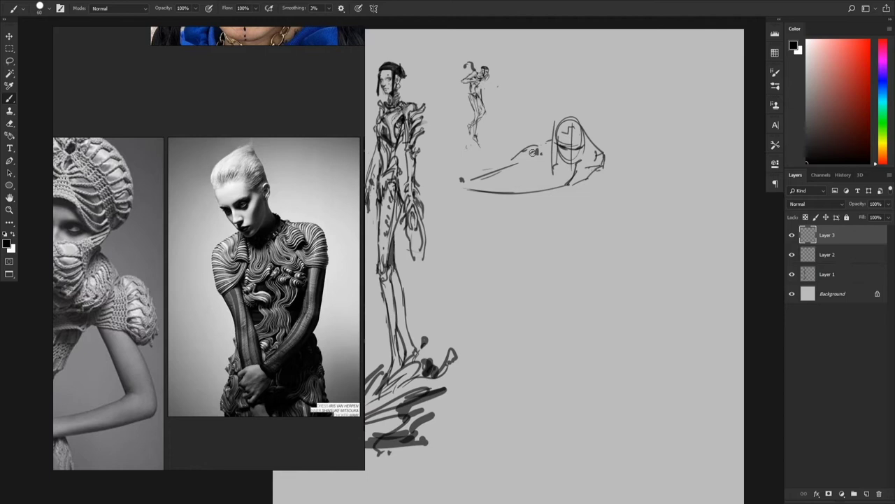
key("l")
mouse_move(598, 175)
left_mouse_down()
mouse_move(601, 187)
mouse_move(582, 203)
left_mouse_up()
key("ctrl+t")
left_click_drag(644, 133, 661, 133)
key("Escape")
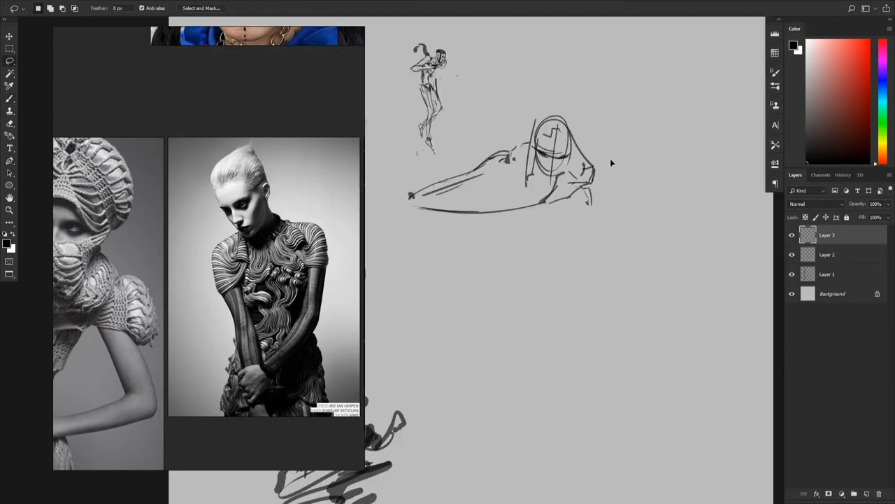
- Draw the raised arm's upper and lower contours from the shoulder to the elbow
left_click_drag(610, 160, 576, 180)
key("b")
left_click_drag(477, 171, 502, 163)
mouse_move(498, 179)
left_mouse_down()
mouse_move(498, 197)
mouse_move(412, 211)
left_mouse_up()
mouse_move(399, 218)
left_mouse_down()
mouse_move(506, 214)
mouse_move(531, 222)
left_mouse_up()
- Adjust the lassoed part of the sketch, and rough in the hanging arm, center line and V-shaped pelvis
key("l")
key("ctrl+d")
mouse_move(588, 194)
left_mouse_down("ctrl")
mouse_move(542, 256)
mouse_move(547, 280)
left_mouse_up("ctrl")
key("b")
left_click_drag(549, 302, 547, 400)
left_click_drag(503, 245, 502, 301)
left_click_drag(487, 277, 499, 300)
left_click_drag(516, 274, 510, 288)
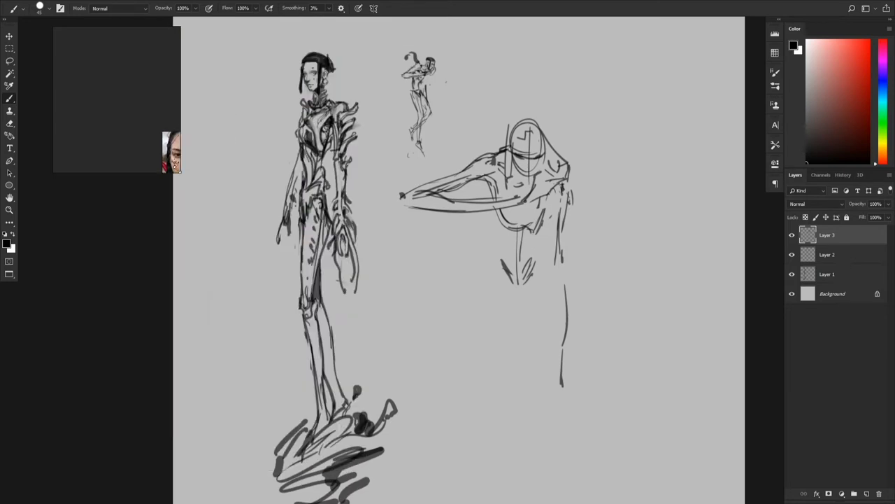
- Sketch the third figure's hips, tapering thighs and both sides of the waist
left_click_drag(572, 256, 545, 222)
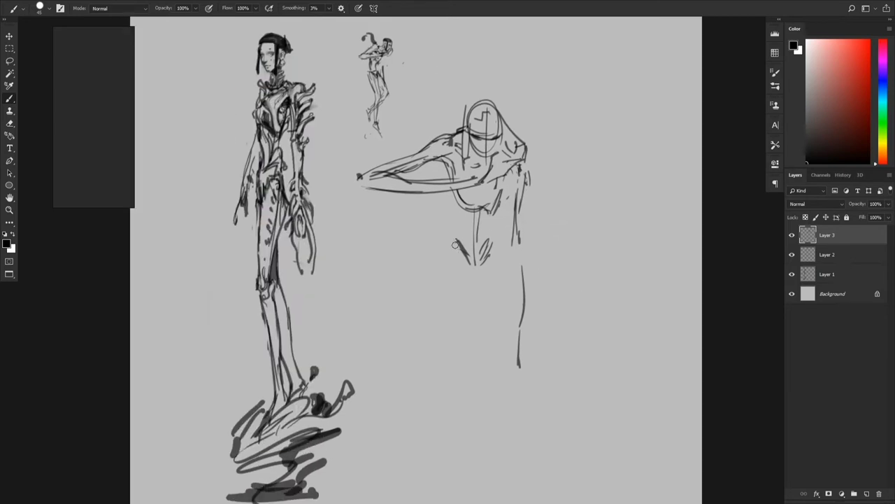
left_click_drag(458, 241, 446, 285)
mouse_move(435, 272)
left_mouse_down()
mouse_move(461, 339)
mouse_move(483, 353)
left_mouse_up()
left_click_drag(500, 257, 491, 340)
left_click_drag(506, 266, 493, 356)
mouse_move(453, 323)
left_mouse_down()
mouse_move(463, 378)
mouse_move(492, 364)
left_mouse_up()
left_click_drag(463, 209, 463, 241)
left_click_drag(493, 214, 492, 238)
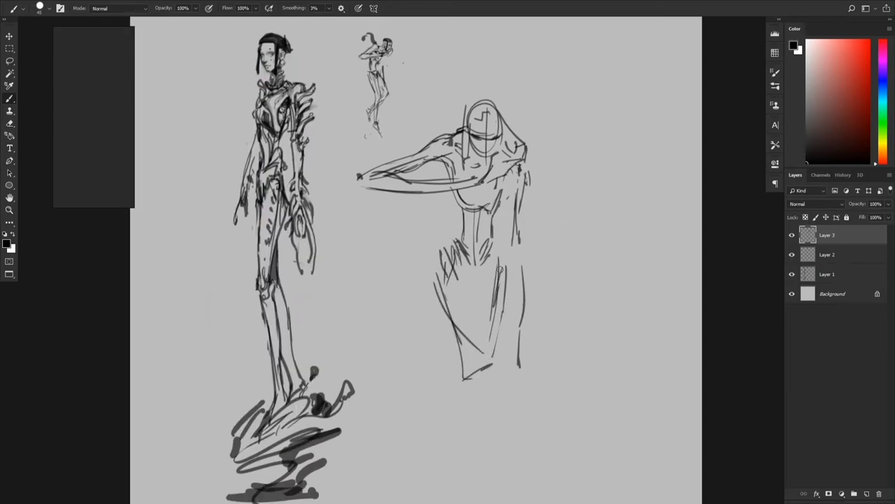
- Extend the hanging arm's contour to the hand and rough in the knee and lower leg
left_click_drag(521, 184, 519, 228)
left_click_drag(520, 241, 504, 375)
left_click_drag(509, 371, 501, 422)
left_click_drag(465, 380, 491, 387)
mouse_move(490, 420)
left_mouse_down()
mouse_move(491, 304)
mouse_move(477, 397)
left_mouse_up()
left_click_drag(494, 265, 486, 342)
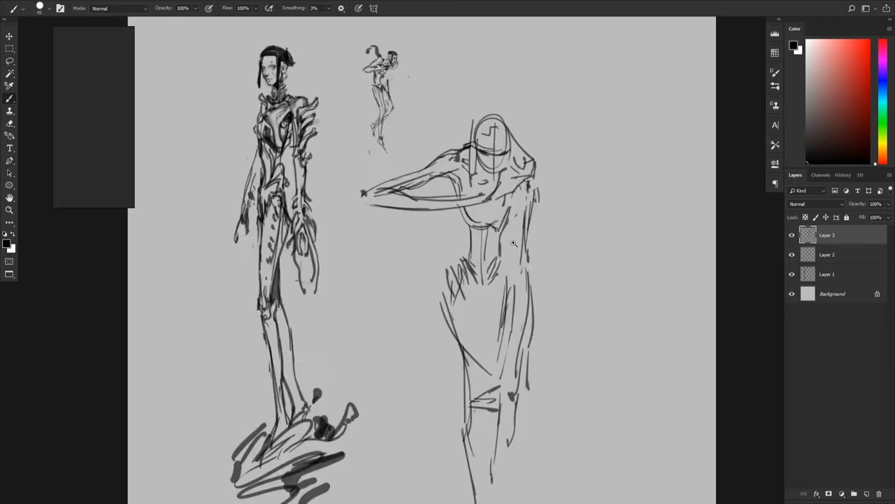
- Frame the third figure's face with long dark hair and add neck lines
scroll(482, 140, "up", 2, "alt")
left_click_drag(467, 147, 463, 224)
mouse_move(514, 143)
left_mouse_down()
mouse_move(539, 199)
mouse_move(499, 210)
left_mouse_up()
mouse_move(489, 234)
left_mouse_down()
mouse_move(542, 206)
mouse_move(494, 245)
left_mouse_up()
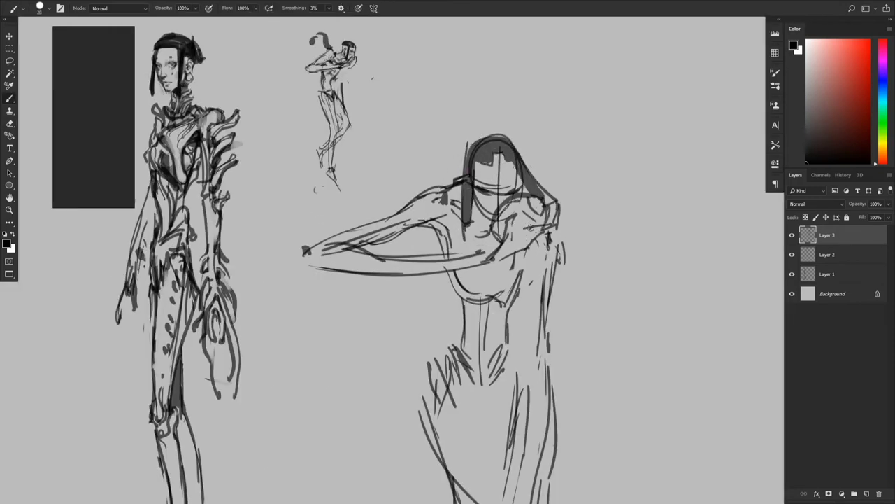
- Erase the stray lines beside the neck and redraw the front shoulder as a rounded form
key("e")
left_click_drag(515, 208, 492, 241)
key("b")
mouse_move(516, 200)
left_mouse_down()
mouse_move(508, 229)
mouse_move(551, 203)
left_mouse_up()
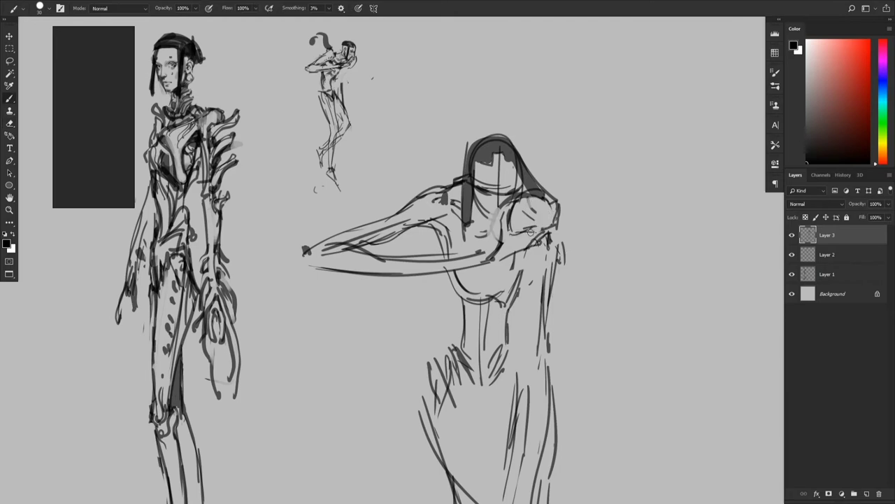
left_click_drag(572, 243, 558, 212)
- Add a curved crest-like ornament above the raised arm's shoulder
scroll(521, 233, "down", 6, "alt")
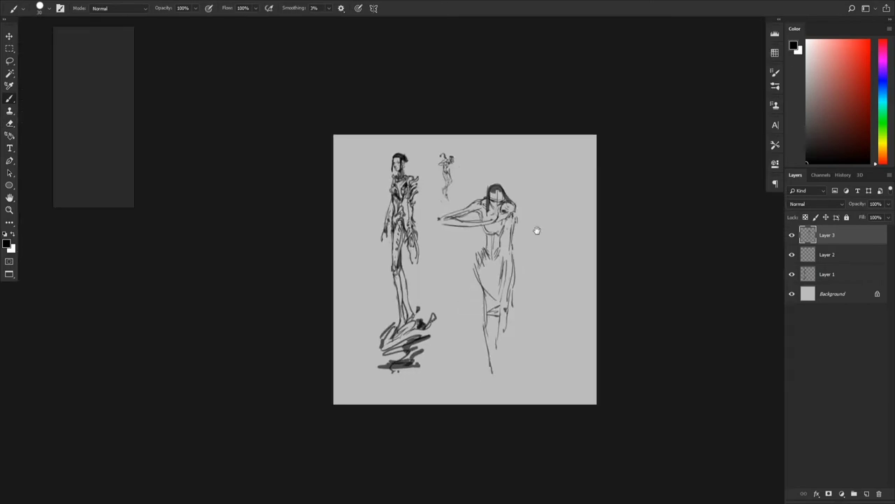
scroll(491, 232, "up", 4, "alt")
mouse_move(479, 154)
left_mouse_down()
mouse_move(472, 137)
mouse_move(428, 152)
mouse_move(460, 144)
left_mouse_up()
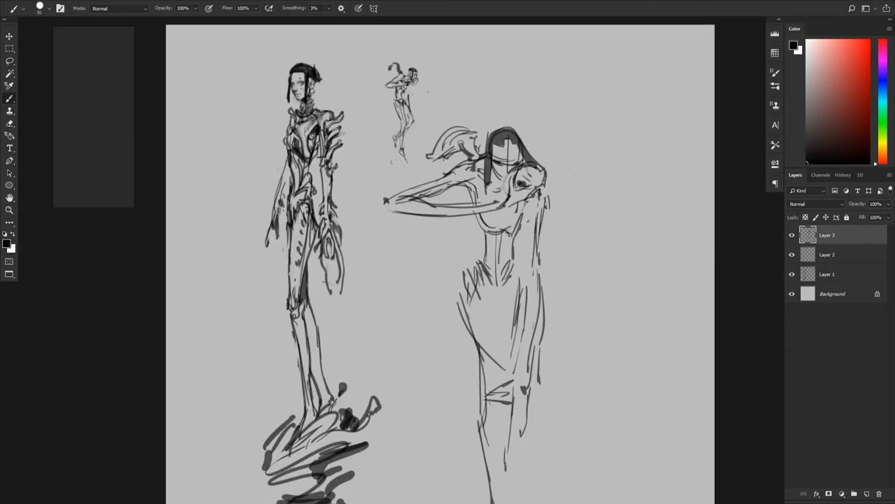
- Redraw the hanging arm from the shoulder through the elbow to the hand with a smaller brush
left_click_drag(536, 244, 530, 254)
key("bracketleft")
key("bracketleft")
mouse_move(534, 259)
left_mouse_down()
mouse_move(518, 187)
mouse_move(510, 233)
left_mouse_up()
mouse_move(513, 213)
left_mouse_down()
mouse_move(513, 305)
mouse_move(501, 309)
left_mouse_up()
left_click_drag(498, 308, 501, 359)
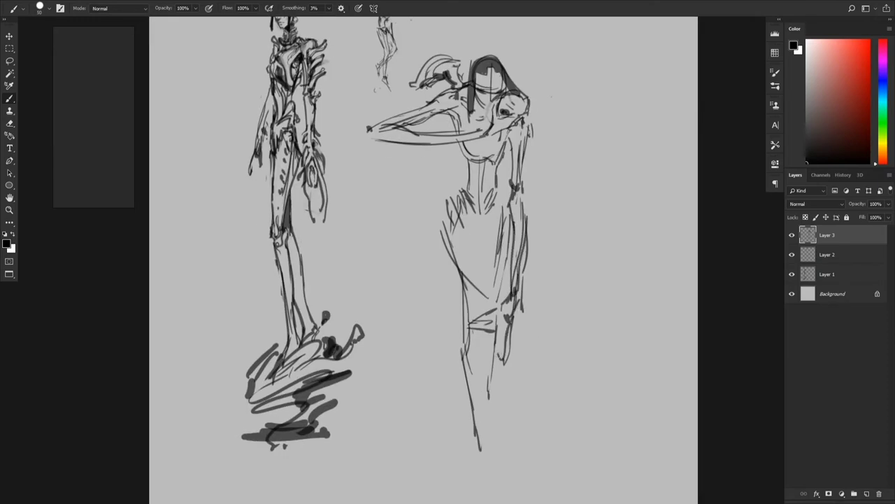
- Refine the hip and outer thigh contours and add rib and pelvis detail to the midsection
left_click_drag(447, 207, 466, 300)
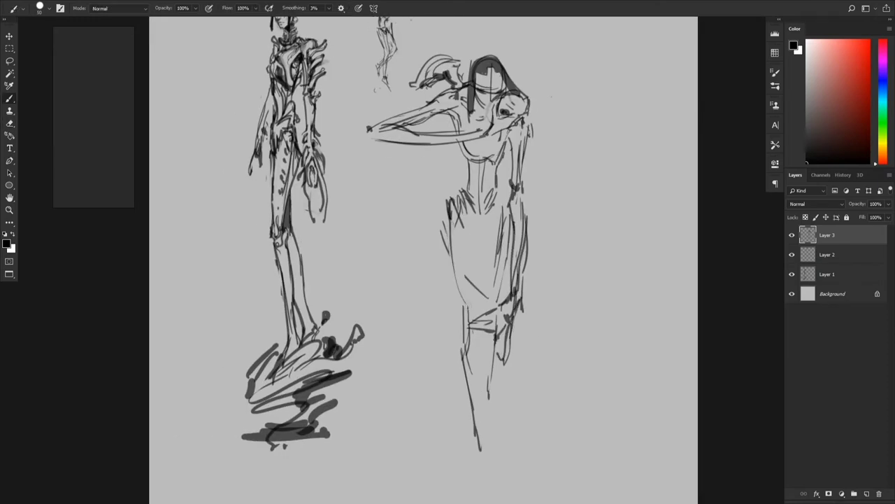
left_click_drag(451, 225, 469, 306)
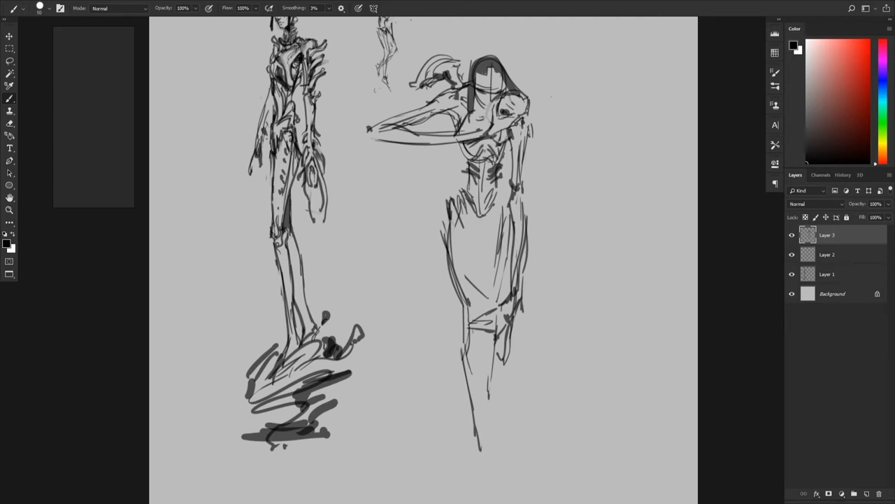
mouse_move(480, 195)
left_mouse_down()
mouse_move(484, 215)
mouse_move(507, 195)
mouse_move(467, 281)
left_mouse_up()
left_click_drag(442, 214, 480, 303)
mouse_move(512, 210)
left_mouse_down()
mouse_move(489, 266)
mouse_move(488, 239)
left_mouse_up()
- Redraw the third figure's inner thighs, knees and lower legs, erasing the loose shin lines
mouse_move(475, 279)
left_mouse_down()
mouse_move(480, 303)
mouse_move(467, 307)
mouse_move(490, 323)
mouse_move(462, 347)
left_mouse_up()
key("e")
key("b")
left_click_drag(464, 332, 481, 406)
mouse_move(487, 228)
left_mouse_down()
mouse_move(486, 289)
mouse_move(502, 294)
left_mouse_up()
left_click_drag(496, 340, 491, 401)
key("e")
left_click_drag(466, 350, 482, 424)
key("b")
left_click_drag(492, 385, 487, 428)
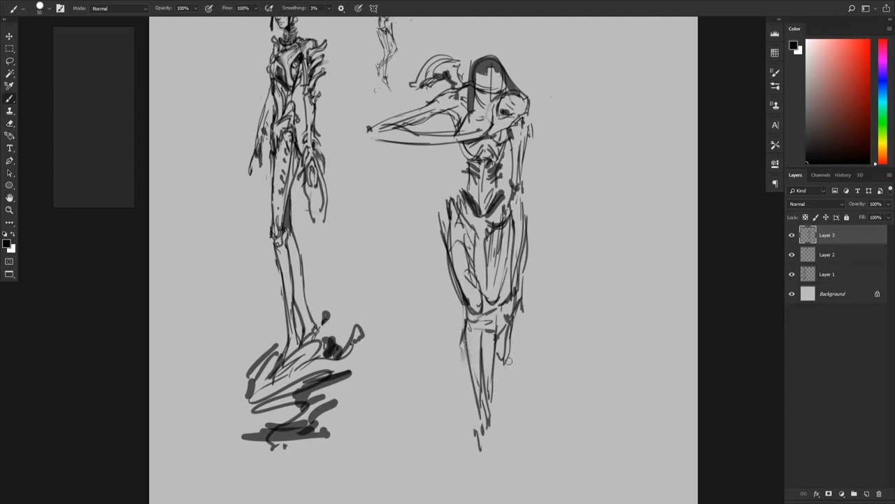
- Examine the third figure's pose and proportions in a mirrored view and at several magnifications
key("ctrl+shift+h")
scroll(508, 343, "down", 4, "alt")
scroll(433, 302, "up", 2, "alt")
key("ctrl+shift+h")
left_click_drag(538, 289, 487, 254)
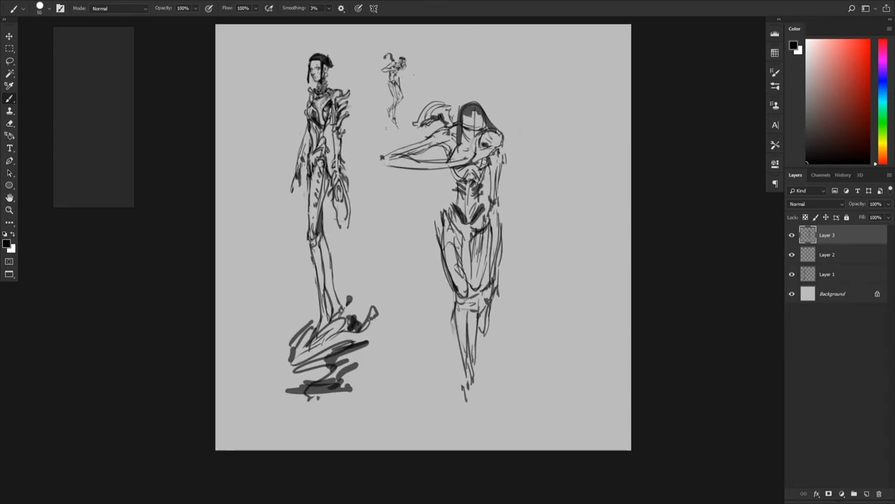
scroll(509, 178, "down", 2, "alt")
scroll(474, 155, "up", 2, "alt")
scroll(477, 126, "up", 4, "alt")
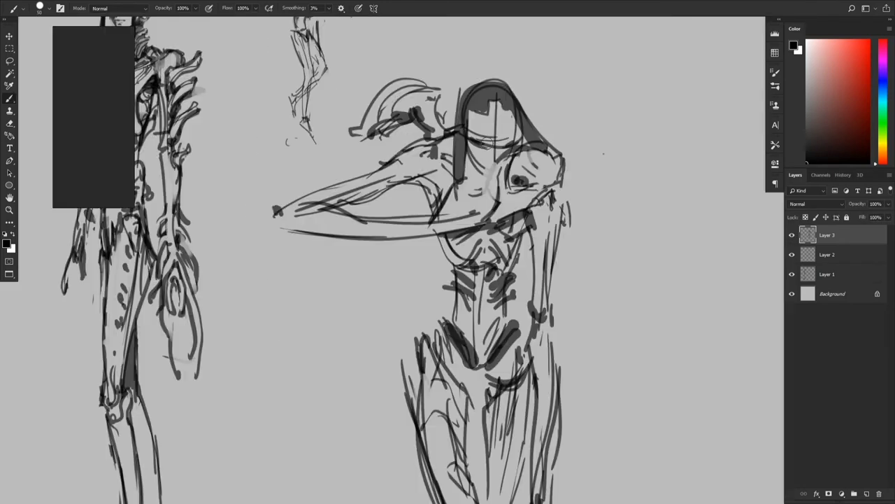
- Choose another brush preset, and lasso and nudge the third figure's lower body to adjust its proportions
right_click(605, 154)
double_click(622, 230)
scroll(489, 175, "down", 1, "alt")
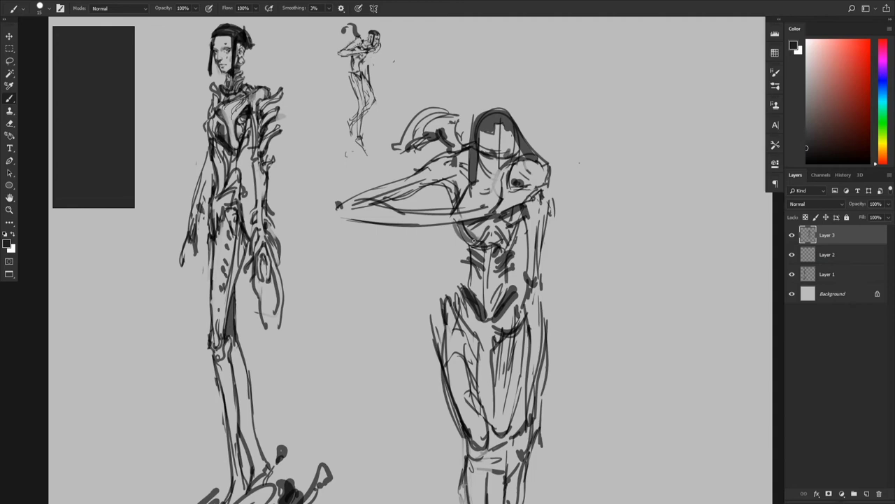
key("l")
scroll(532, 290, "down", 1, "alt")
left_click_drag(530, 287, 536, 282)
left_click_drag(529, 355, 529, 362, "ctrl")
key("ctrl+d")
scroll(524, 363, "down", 1, "alt")
- Mirror the view, try a contour stroke over the third figure's body and undo the last change
key("ctrl+f")
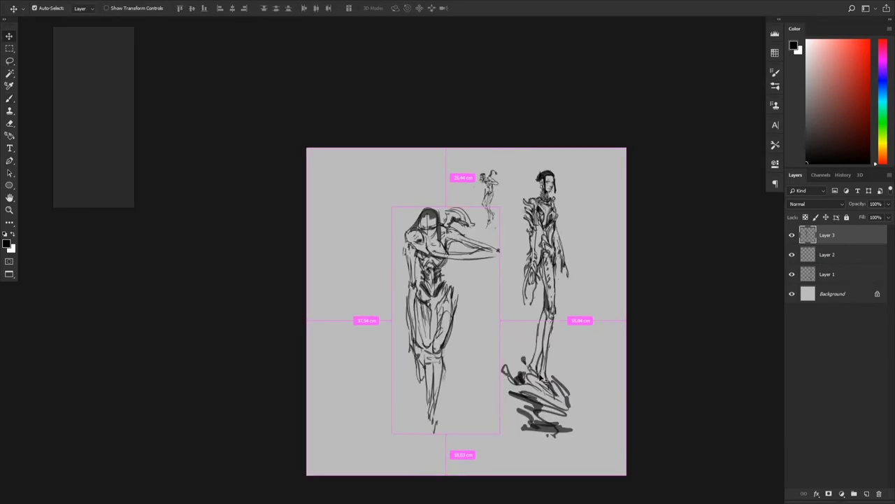
scroll(520, 270, "up", 6, "alt")
key("b")
left_click_drag(459, 247, 481, 319)
scroll(504, 280, "down", 3, "alt")
key("ctrl+z")
scroll(521, 227, "up", 2, "alt")
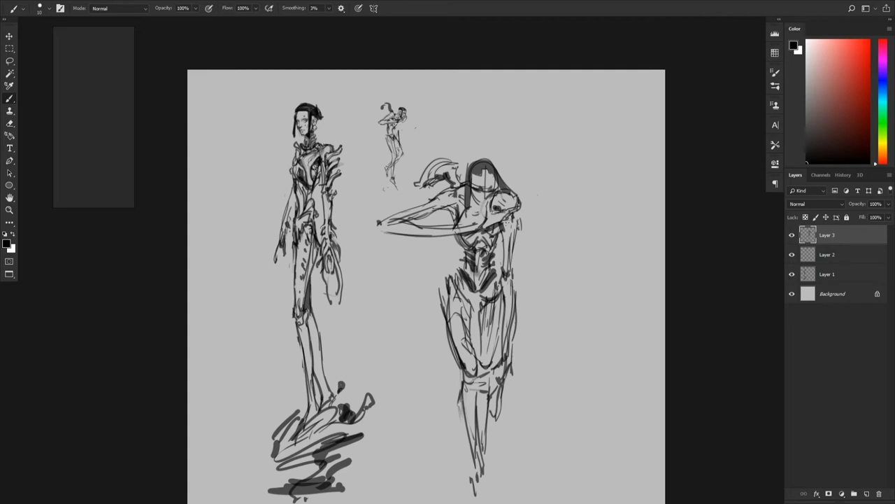
- Add spiky rib plates to the third figure's midsection and hooked spikes along the hanging upper arm
key("e")
key("b")
left_click_drag(463, 251, 476, 278)
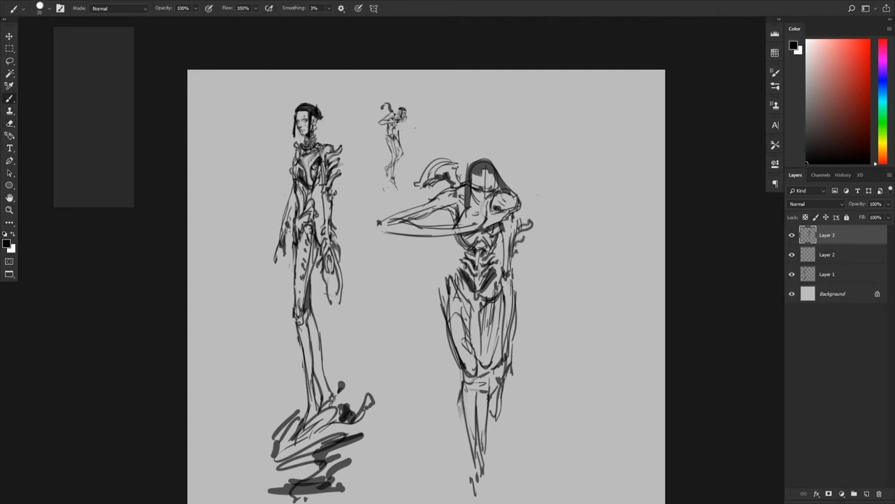
left_click_drag(380, 226, 371, 172)
- Erase the third figure's hips, legs and hanging hand below the waist
key("e")
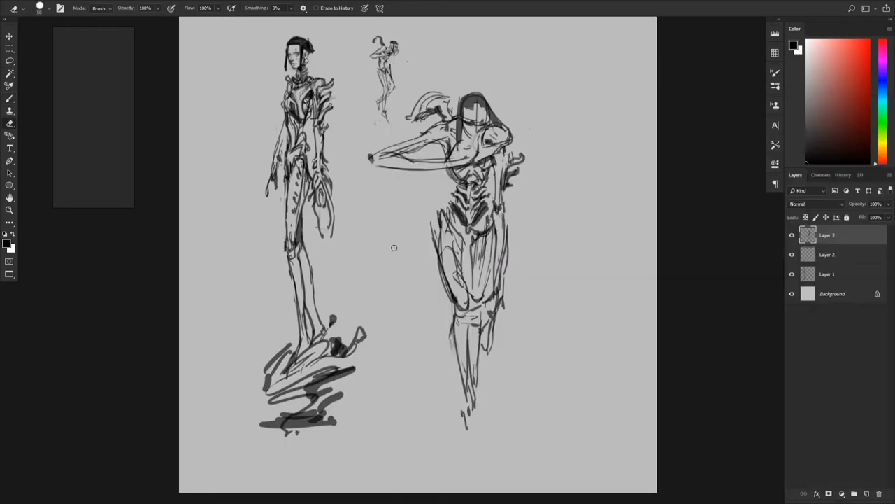
left_click_drag(490, 329, 445, 219)
left_click_drag(498, 246, 466, 424)
- Redraw the third figure's hanging forearm as a long tapering shape reaching past the hips, and mark the hip position
key("b")
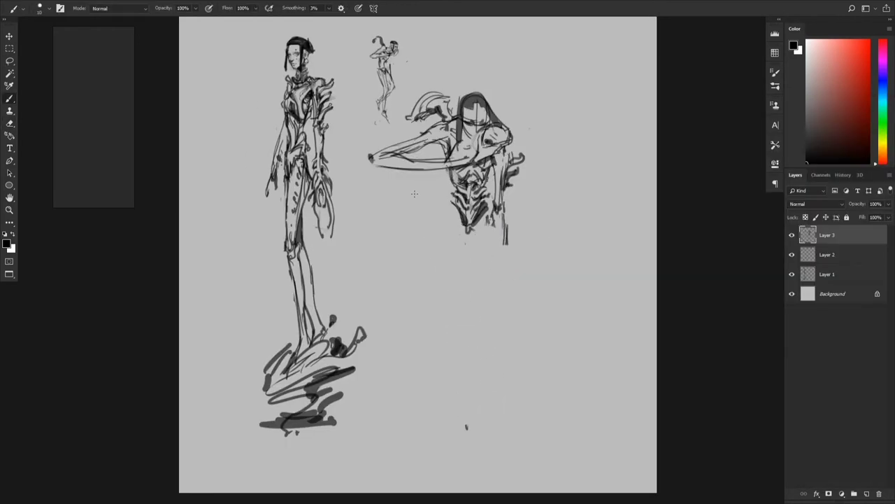
mouse_move(475, 238)
left_mouse_down()
mouse_move(492, 236)
mouse_move(499, 320)
left_mouse_up()
left_click_drag(505, 237, 504, 346)
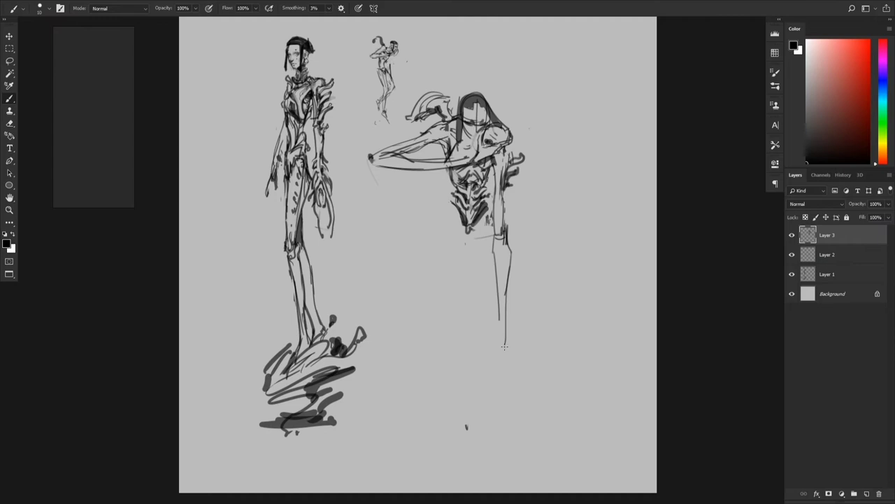
left_click_drag(445, 219, 456, 231)
- Enlarge the reference board over the canvas and bring up the hip joint picture among the anatomy images
left_click_drag(134, 207, 278, 430)
scroll(202, 275, "down", 5)
scroll(202, 276, "up", 3)
left_click(220, 273)
- Sketch the third figure's bony pelvis below the ribs with a larger brush, erasing stray lines around the waist
key("bracketright")
key("bracketright")
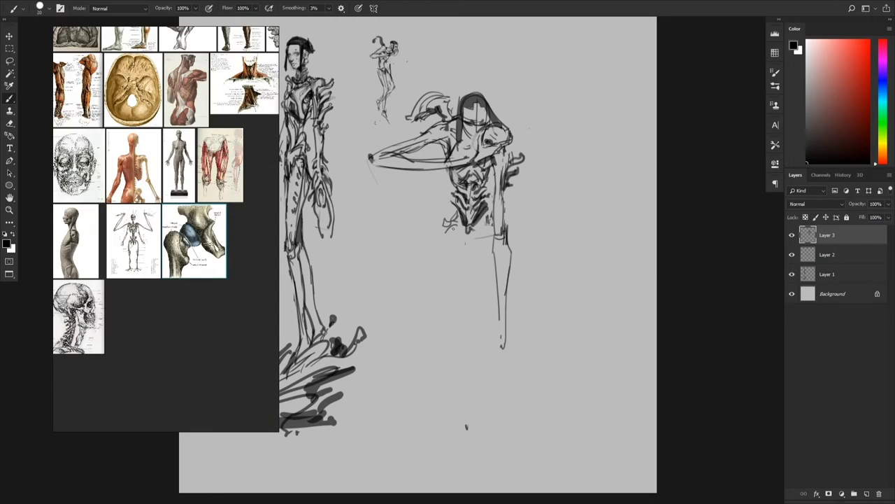
right_click(456, 215)
left_click_drag(449, 207, 463, 228)
key("e")
left_click_drag(491, 216, 455, 234)
key("b")
left_click_drag(487, 227, 474, 254)
key("e")
key("b")
- Draw the long outer and inner contours of the third figure's first thigh, nudging part of it with a lasso selection
left_click_drag(435, 230, 450, 308)
left_click_drag(453, 240, 461, 339)
key("l")
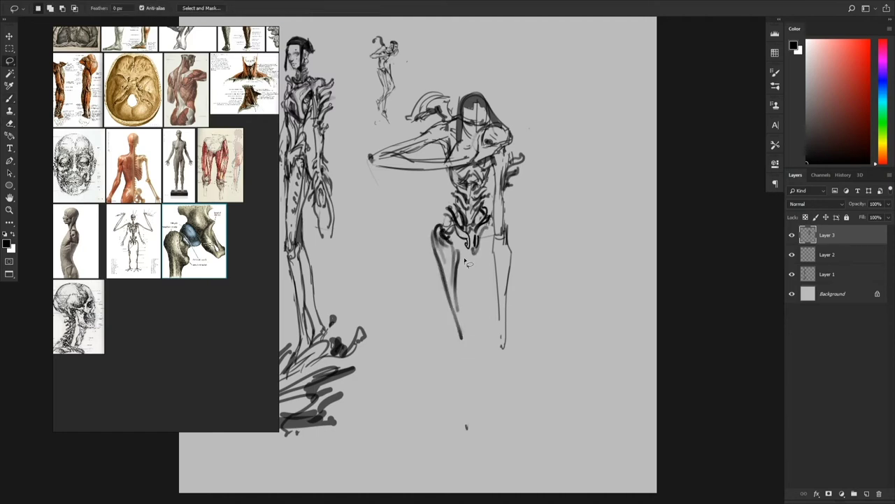
left_click_drag(465, 260, 467, 265)
key("v")
left_click_drag(472, 307, 476, 308)
key("b")
right_click(476, 308)
left_click(731, 216)
left_click_drag(461, 245, 468, 317)
left_click_drag(464, 263, 478, 335)
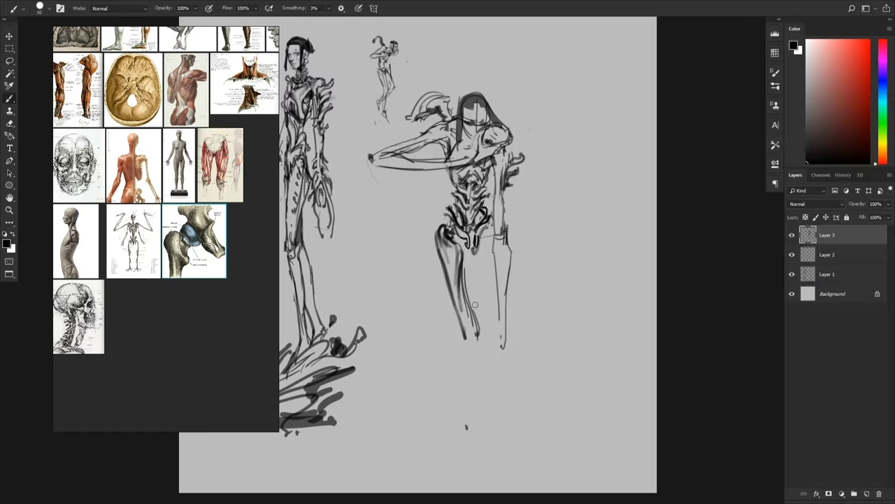
- Clean up and redraw the third figure's hip joint, pelvis and thigh contours, alternating eraser and brush
key("e")
left_click_drag(438, 225, 450, 232)
key("b")
mouse_move(488, 196)
left_mouse_down()
mouse_move(449, 229)
mouse_move(477, 245)
mouse_move(467, 179)
left_mouse_up()
key("e")
key("b")
key("e")
key("b")
key("e")
key("b")
- Draw the third figure's first lower leg as narrow lines running down from the knee
mouse_move(432, 253)
left_mouse_down()
mouse_move(447, 279)
mouse_move(439, 339)
left_mouse_up()
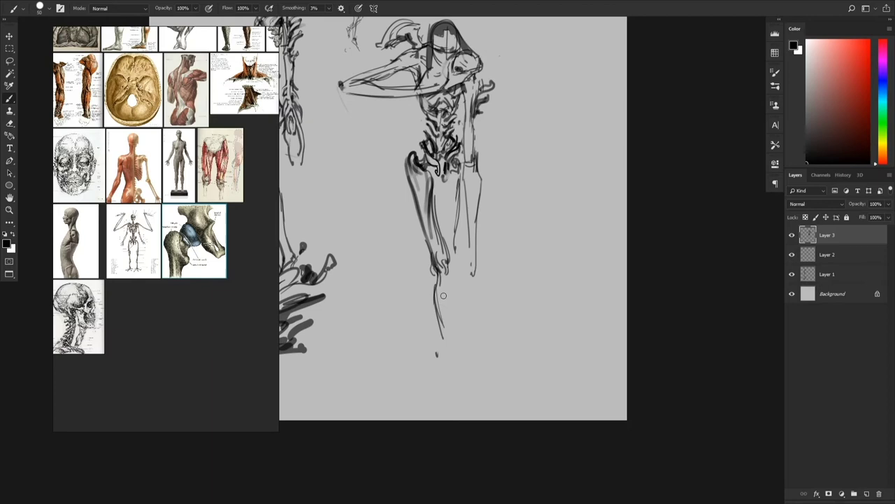
left_click_drag(445, 296, 440, 362)
left_click_drag(443, 295, 439, 352)
- Mirror the view, lasso the third figure's upper body, and free-transform it to better fit the legs
key("ctrl+shift+h")
mouse_move(453, 312)
left_mouse_down("ctrl")
mouse_move(400, 280)
mouse_move(432, 277)
left_mouse_up("ctrl")
key("l")
mouse_move(428, 231)
left_mouse_down()
mouse_move(387, 274)
mouse_move(448, 228)
left_mouse_up()
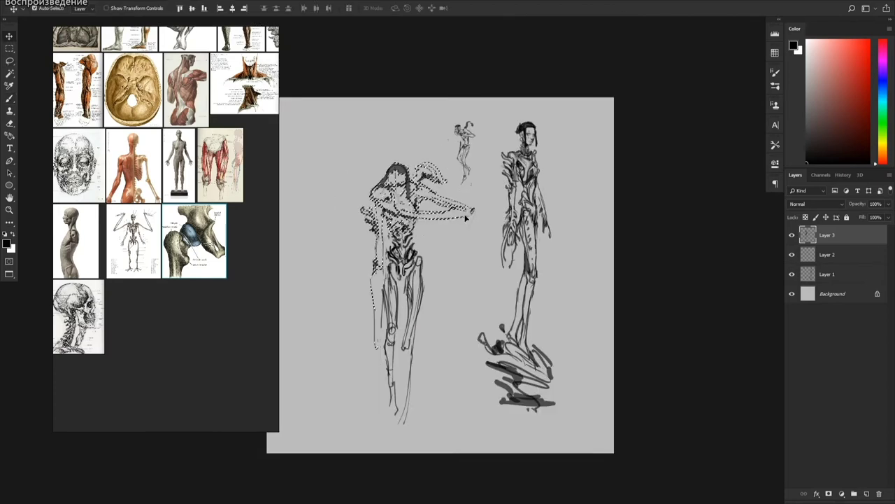
key("ctrl+t")
left_click_drag(532, 212, 528, 201)
left_click(423, 10)
key("ctrl+d")
left_click_drag(536, 254, 514, 258, "ctrl")
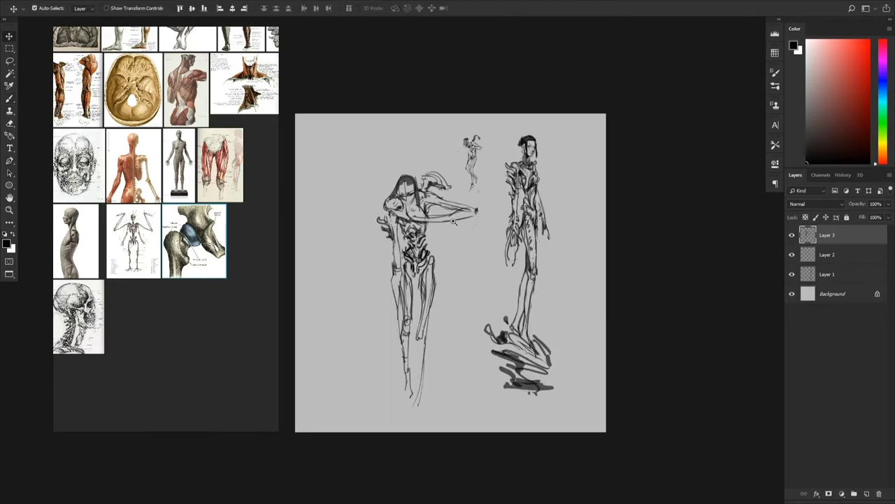
- Erase stray lines on the third figure's upper torso, redraw the lower leg contours and flip the view back
left_click_drag(454, 287, 461, 221)
key("e")
left_click_drag(414, 203, 414, 232)
key("b")
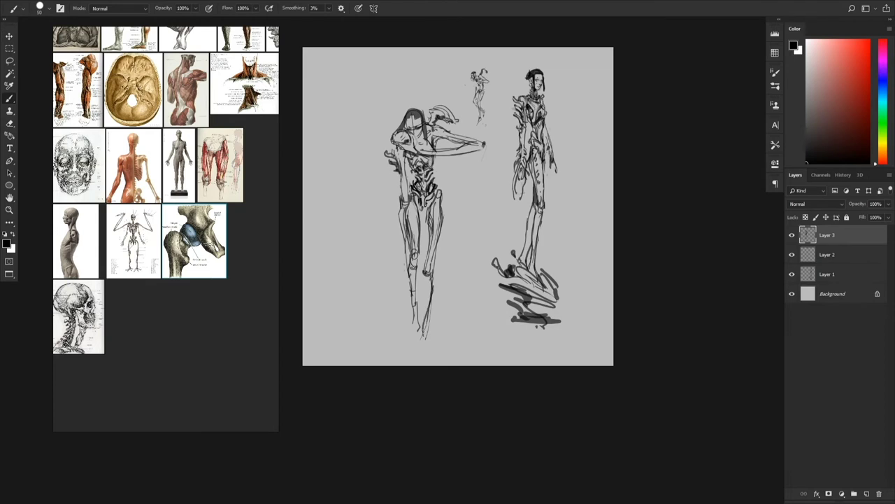
left_click_drag(423, 278, 421, 341)
key("ctrl+shift+h")
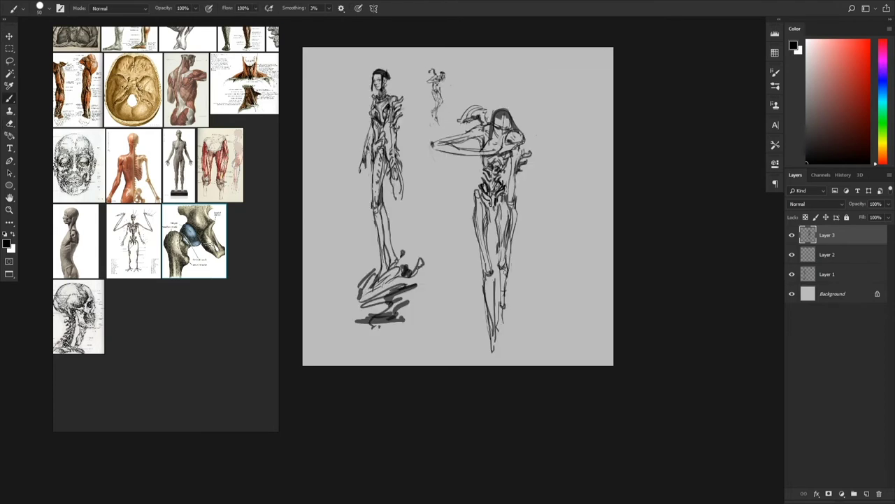
left_click_drag(504, 279, 497, 326)
- Scale the third figure down slightly and move it up until its head is level with the first figure's
key("e")
key("ctrl+t")
left_click_drag(538, 104, 527, 130)
left_click_drag(484, 241, 499, 175)
key("Return")
key("b")
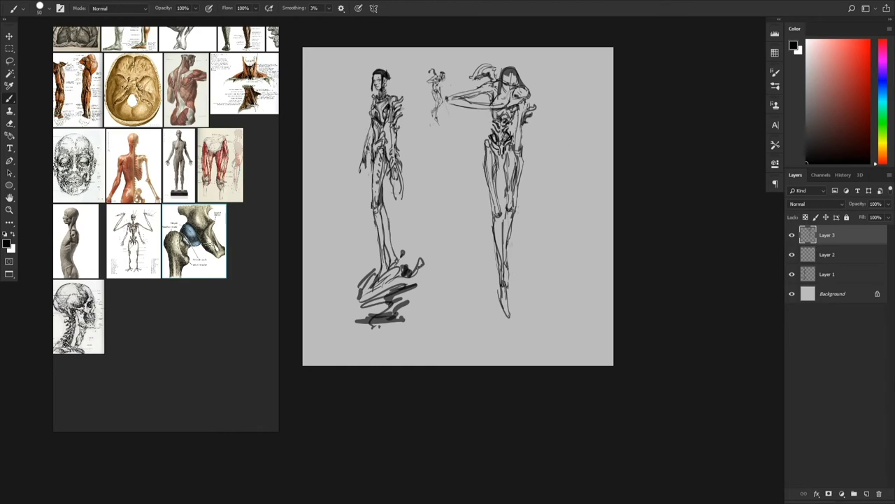
- Move the reference board slightly aside, touch up the third figure's pelvis and thigh lines, and check them in a mirrored view
right_click_drag(175, 336, 160, 333)
scroll(535, 119, "up", 4, "alt")
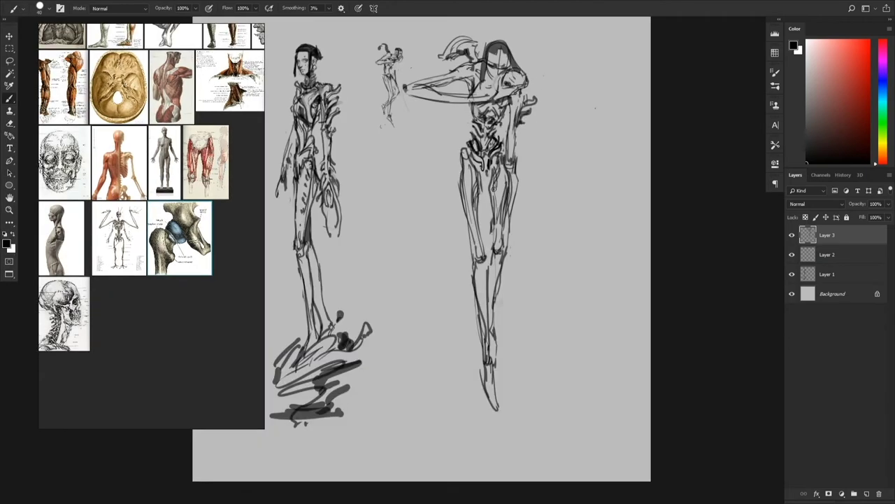
scroll(514, 161, "down", 3, "alt")
scroll(493, 234, "up", 5, "alt")
left_click_drag(496, 221, 496, 250)
scroll(499, 293, "down", 5, "alt")
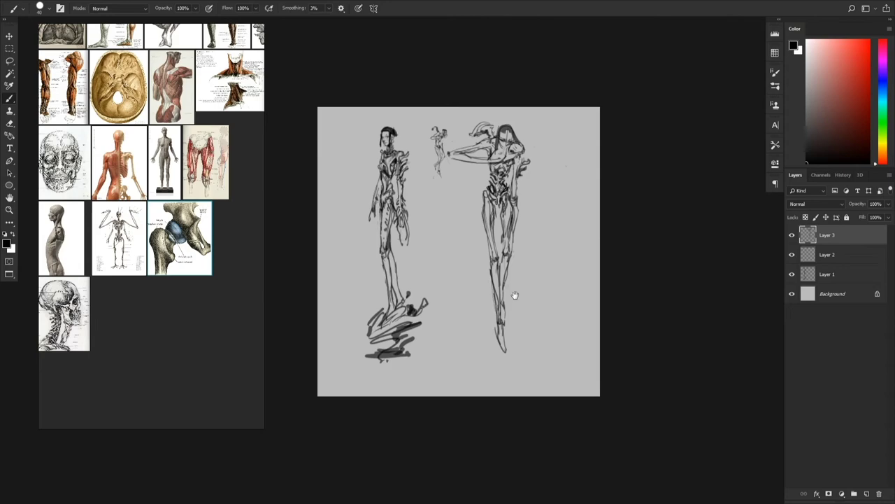
scroll(508, 197, "up", 5, "alt")
key("e")
left_click_drag(505, 207, 511, 193)
key("b")
scroll(502, 214, "down", 5, "alt")
key("ctrl+shift+h")
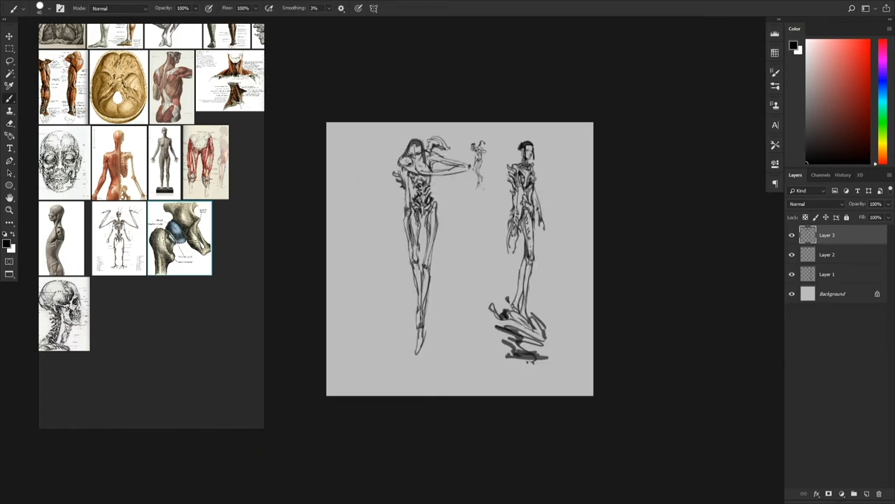
key("ctrl+shift+h")
- Refine the third figure's hips, hanging wrist and upper thighs with short strokes and small erasures
scroll(526, 224, "up", 5, "alt")
left_click_drag(526, 224, 550, 254)
key("e")
key("b")
mouse_move(502, 228)
left_mouse_down()
mouse_move(499, 240)
mouse_move(512, 208)
left_mouse_up()
key("e")
key("b")
key("e")
key("b")
left_click_drag(495, 239, 505, 223)
- Add strokes to the curved crest behind the third figure's head and its outstretched arm
scroll(507, 250, "down", 5, "alt")
scroll(514, 219, "up", 8, "alt")
scroll(487, 252, "down", 5, "alt")
scroll(471, 185, "up", 3, "alt")
left_click_drag(420, 213, 440, 211)
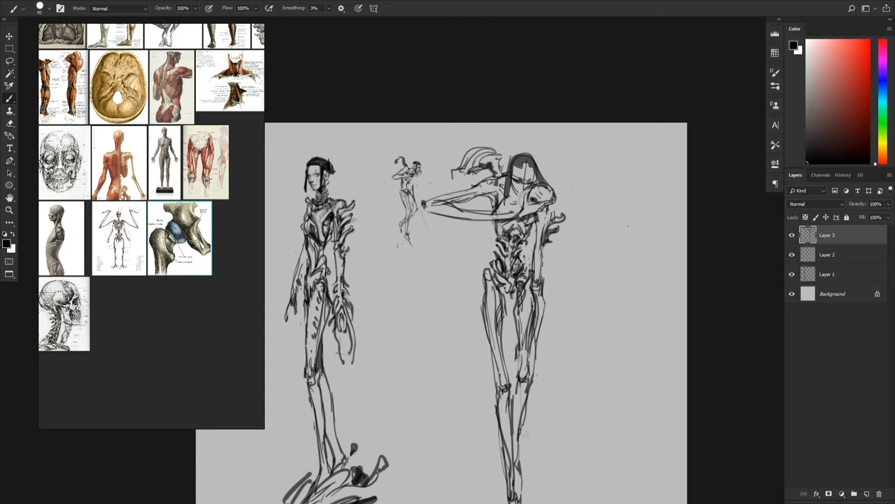
scroll(476, 186, "down", 3, "alt")
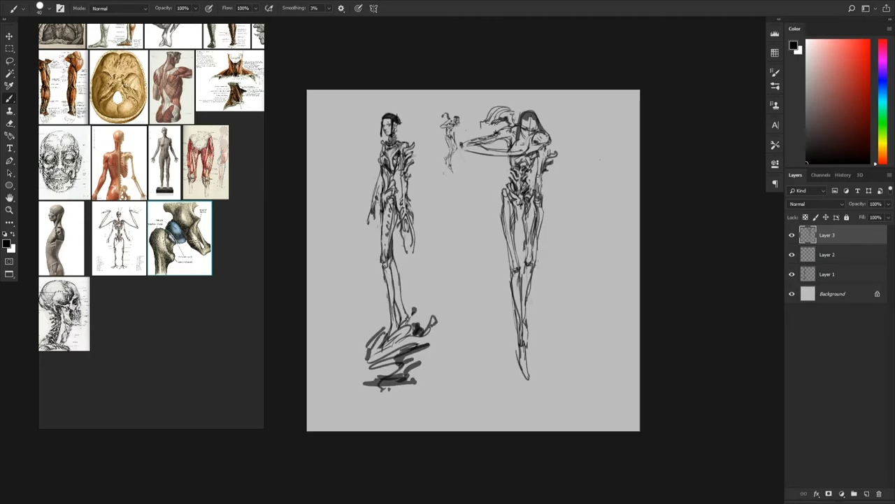
- Select Layer 2 together with Layer 3, scale both down slightly and move them toward the first figure
left_click(810, 254, "shift")
key("ctrl+t")
left_click_drag(600, 105, 576, 144)
left_click_drag(544, 178, 535, 158)
key("Return")
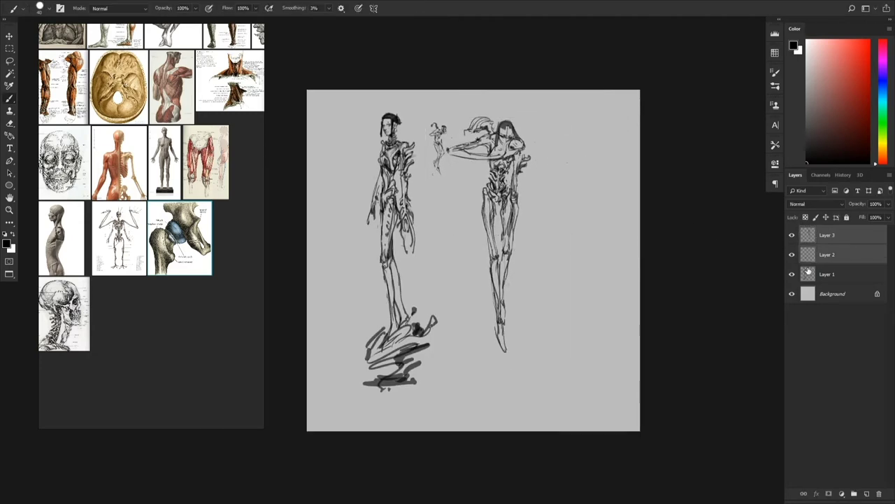
- Add Layer 1 to the selection, scale all the figures down together and place them in the canvas's upper-left area
left_click(810, 273, "shift")
key("ctrl+t")
left_click_drag(567, 114, 522, 175)
left_click_drag(460, 164, 452, 160)
key("Return")
- Crop the canvas to a wide format with empty space beside the figures, and fit it in the window
scroll(536, 210, "up", 2, "alt")
scroll(538, 228, "down", 3, "alt")
key("c")
key("b")
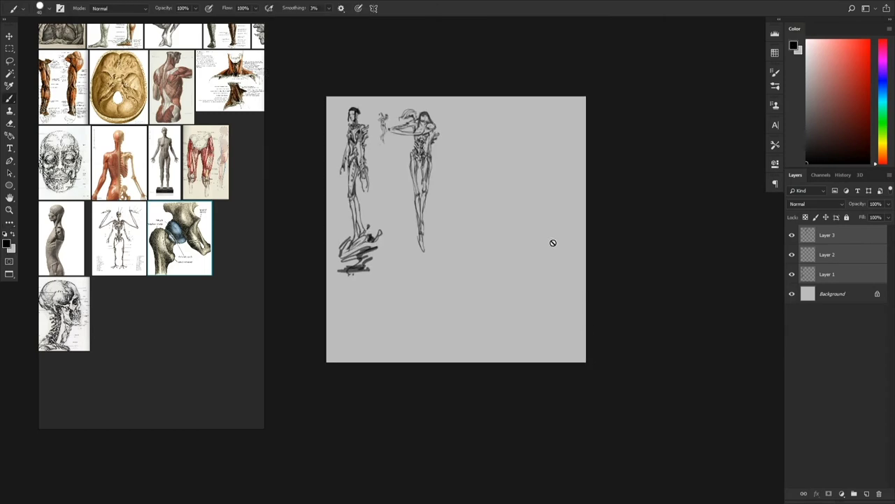
key("c")
left_click_drag(585, 359, 633, 319)
key("Return")
key("ctrl+0")
key("b")
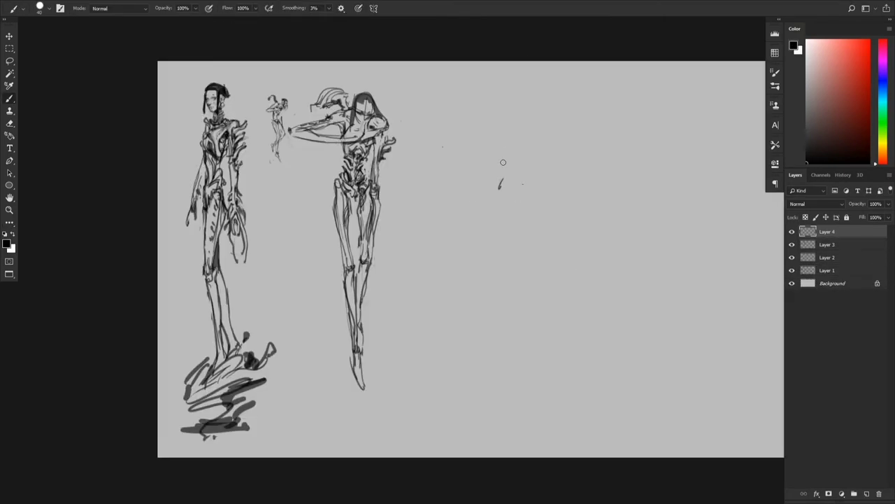
- On a new layer, rough in another figure's head, shoulders, rib cage and two lowered, spread arms in the empty area
left_click_drag(521, 139, 541, 137)
left_click_drag(498, 140, 482, 241)
left_click_drag(531, 142, 521, 219)
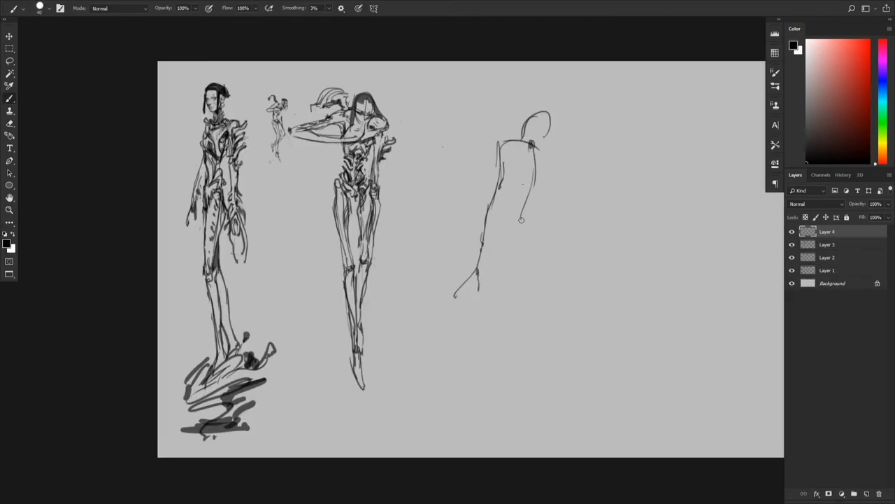
left_click_drag(546, 159, 523, 218)
left_click_drag(509, 155, 522, 192)
mouse_move(506, 209)
left_mouse_down()
mouse_move(515, 218)
mouse_move(496, 191)
left_mouse_up()
left_click_drag(548, 157, 599, 305)
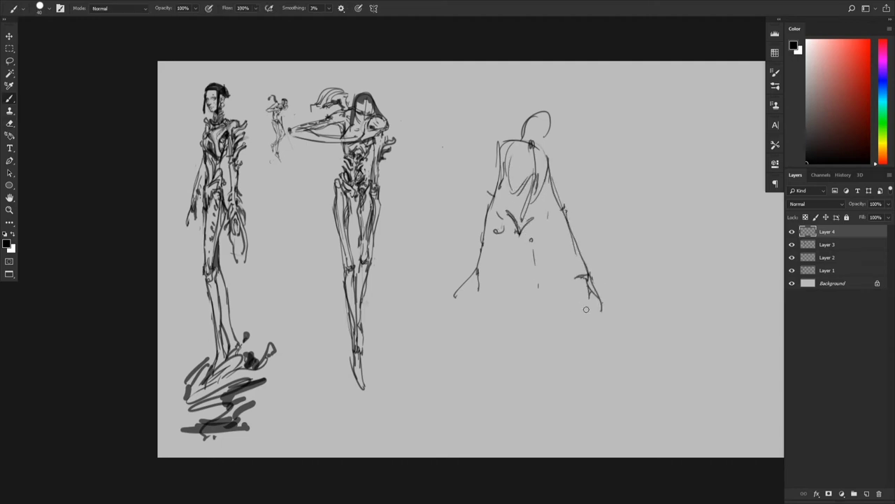
- Try straight vertical leg lines below the new figure's hips and erase them
left_click_drag(501, 298, 498, 382)
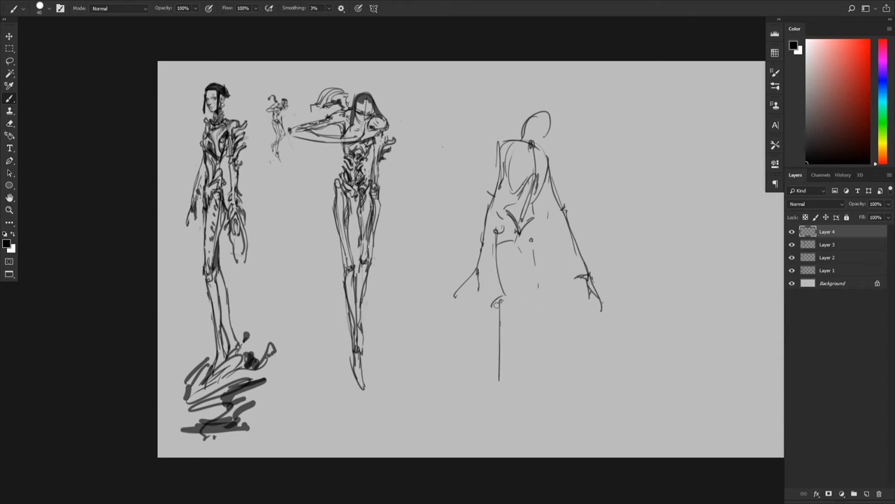
left_click_drag(498, 238, 490, 368)
left_click_drag(530, 243, 530, 301)
left_click_drag(533, 229, 548, 289)
key("e")
key("b")
- Draw the new figure's first leg angling outward to the foot, and redraw the other thigh from the hip
mouse_move(501, 245)
left_mouse_down()
mouse_move(495, 378)
mouse_move(468, 337)
mouse_move(446, 397)
left_mouse_up()
key("ctrl+z")
left_click_drag(475, 320, 453, 403)
key("e")
left_click_drag(532, 239, 532, 299)
key("b")
left_click_drag(534, 237, 544, 278)
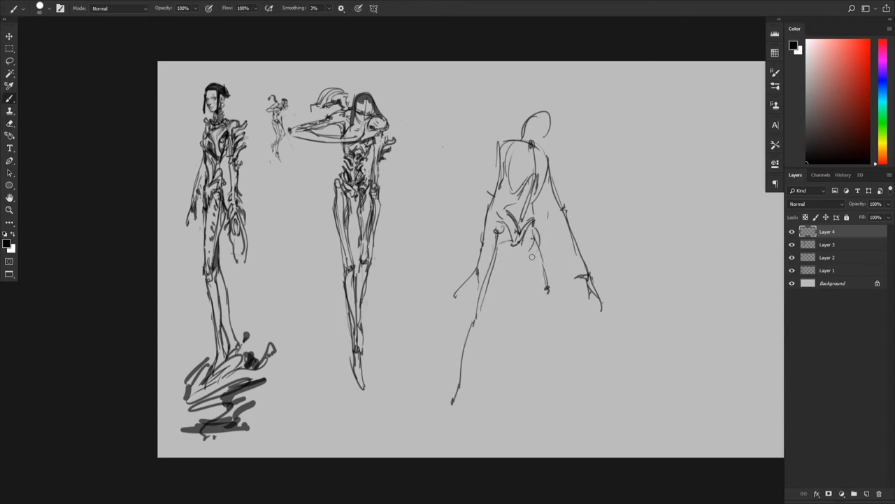
- Draw the new figure's outward leg with thigh and shin outlines and a foot, and check the pose mirrored
left_click_drag(504, 272, 483, 317)
left_click_drag(478, 311, 462, 382)
left_click_drag(459, 387, 442, 419)
left_click_drag(461, 404, 444, 420)
scroll(538, 284, "down", 3, "alt")
key("ctrl+shift+h")
key("ctrl+shift+h")
scroll(596, 272, "up", 4, "alt")
- Refine the new figure's head outline and erase its widely spread arm lines
mouse_move(482, 105)
left_mouse_down()
mouse_move(459, 133)
mouse_move(484, 127)
left_mouse_up()
key("ctrl+z")
mouse_move(460, 119)
left_mouse_down()
mouse_move(483, 117)
mouse_move(478, 132)
left_mouse_up()
key("e")
key("b")
mouse_move(500, 183)
left_mouse_down()
mouse_move(544, 315)
mouse_move(486, 267)
left_mouse_up()
key("e")
left_click_drag(419, 190, 392, 297)
left_click_drag(429, 137, 405, 182)
mouse_move(415, 179)
left_mouse_down()
mouse_move(380, 231)
mouse_move(350, 213)
mouse_move(343, 242)
left_mouse_up()
- Select part of the new figure's limbs with a lasso, rotate it slightly and shift it into place
key("l")
key("ctrl+t")
mouse_move(393, 231)
left_mouse_down()
mouse_move(396, 241)
mouse_move(371, 229)
left_mouse_up()
key("Return")
key("ctrl+d")
left_click_drag(443, 169, 434, 170, "ctrl")
left_click_drag(435, 216, 426, 172)
- Erase stray arm lines and redraw one arm angled outward and the other hanging straight beside the torso
key("e")
left_click_drag(381, 171, 350, 208)
key("b")
mouse_move(399, 125)
left_mouse_down()
mouse_move(413, 132)
mouse_move(419, 190)
left_mouse_up()
left_click_drag(473, 115, 456, 193)
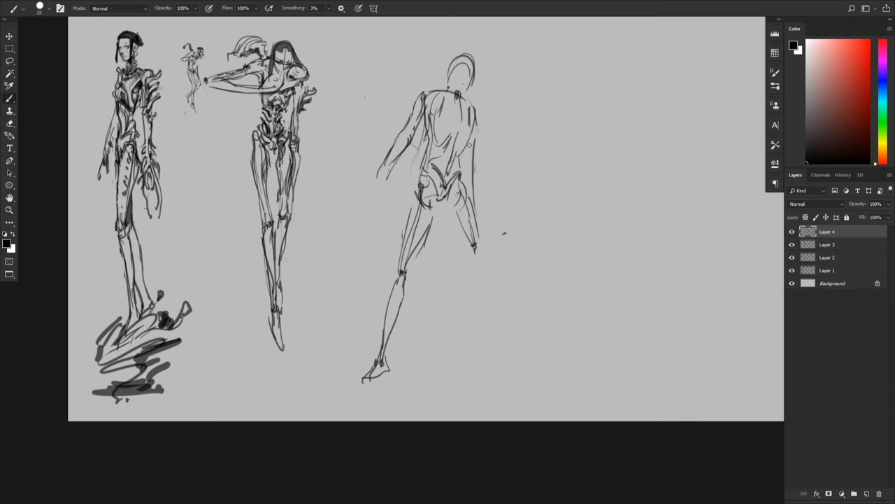
- Erase both of the new figure's legs below the hips
mouse_move(459, 204)
left_mouse_down()
mouse_move(424, 294)
mouse_move(426, 312)
left_mouse_up()
key("e")
left_click_drag(420, 210, 374, 375)
key("b")
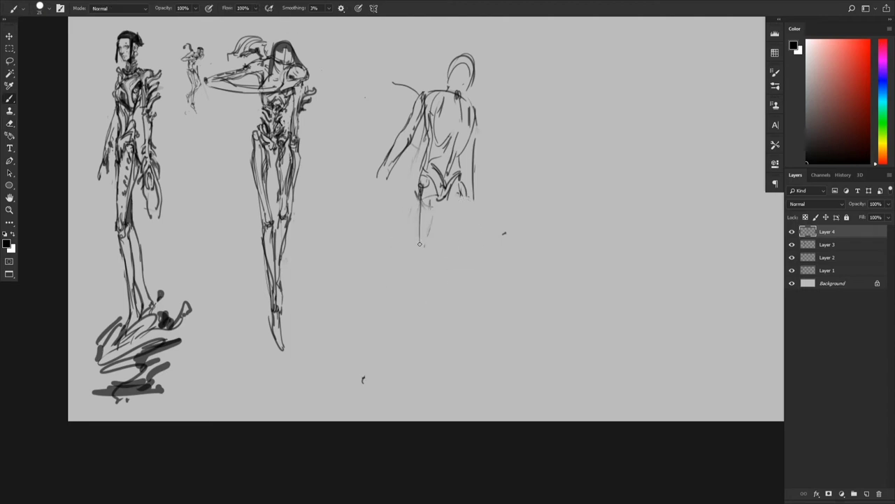
- Redraw one thigh straight down from the hip and extend the angled arm to a hand gripping a handle
key("e")
key("b")
left_click_drag(465, 184, 409, 268)
left_click_drag(404, 142, 377, 197)
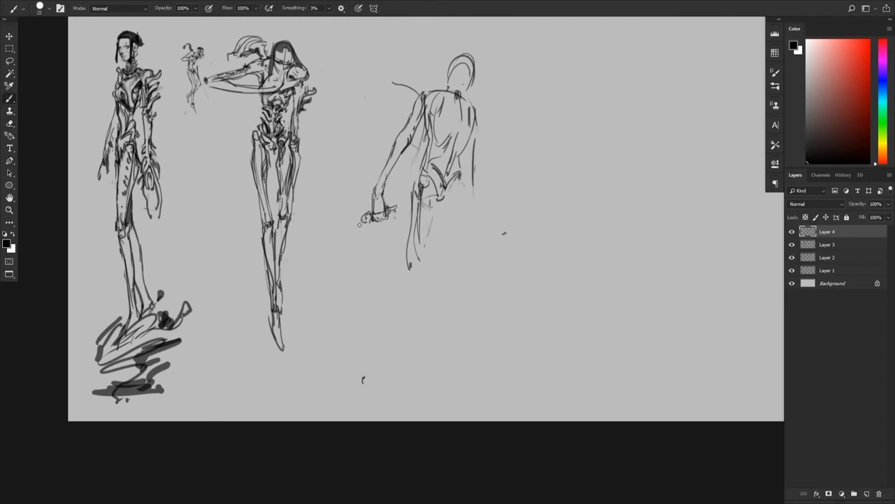
- Replace the pelvis lines with new waist and hip contours, and sketch the other thigh and crossing shins
key("e")
left_click_drag(454, 176, 424, 183)
key("b")
left_click_drag(429, 131, 427, 163)
left_click_drag(469, 130, 459, 177)
left_click_drag(426, 122, 418, 200)
left_click_drag(426, 195, 459, 191)
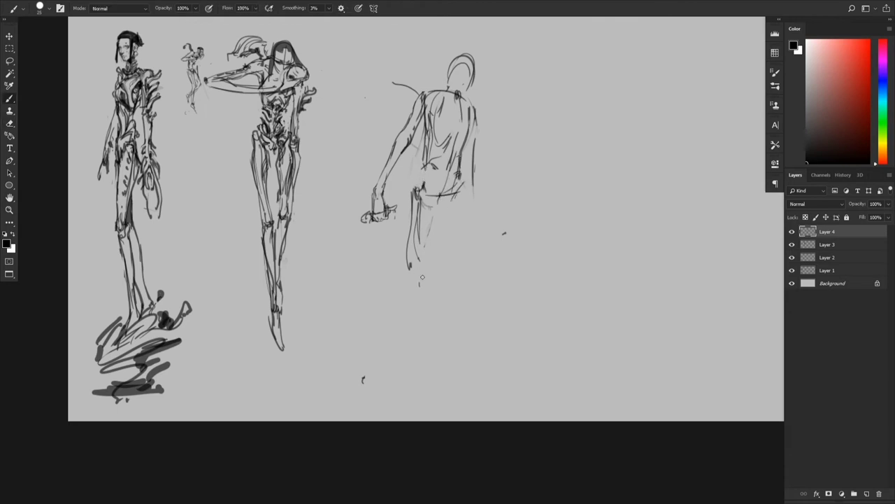
mouse_move(440, 256)
left_mouse_down()
mouse_move(428, 382)
mouse_move(460, 366)
left_mouse_up()
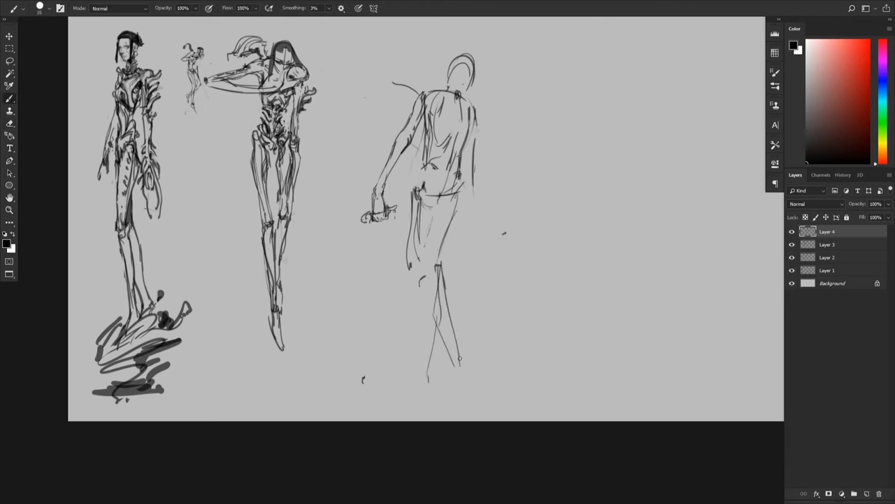
- Move the new figure beside the others and scale it down slightly with Free Transform
key("v")
left_click_drag(505, 206, 512, 196)
left_click_drag(520, 112, 496, 134)
scroll(493, 139, "down", 2, "alt")
key("ctrl+t")
left_click_drag(486, 87, 472, 104, "shift")
key("Return")
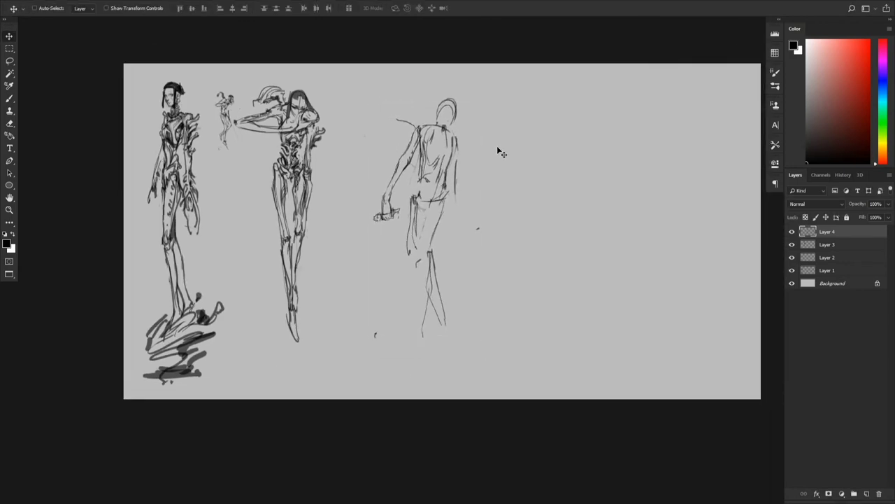
- Add contour lines to the new figure's back and tentative spikes off the shoulders
scroll(494, 164, "down", 2, "alt")
key("ctrl+shift+h")
key("h")
key("ctrl+plus")
key("b")
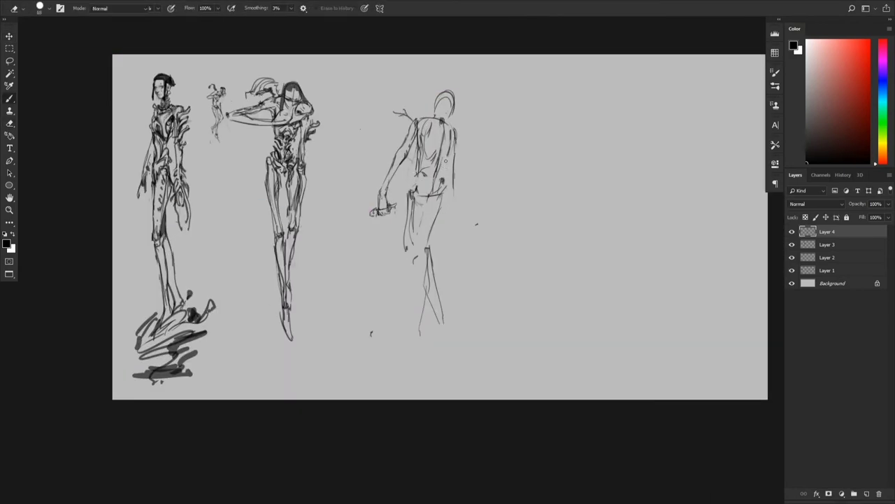
left_click_drag(423, 152, 419, 173)
left_click_drag(442, 167, 438, 185)
left_click_drag(459, 133, 475, 135)
- Erase the tentative shoulder spikes and redraw them as upright, curved spikes on both shoulders
key("e")
left_click_drag(395, 112, 412, 110)
left_click_drag(473, 129, 467, 135)
key("b")
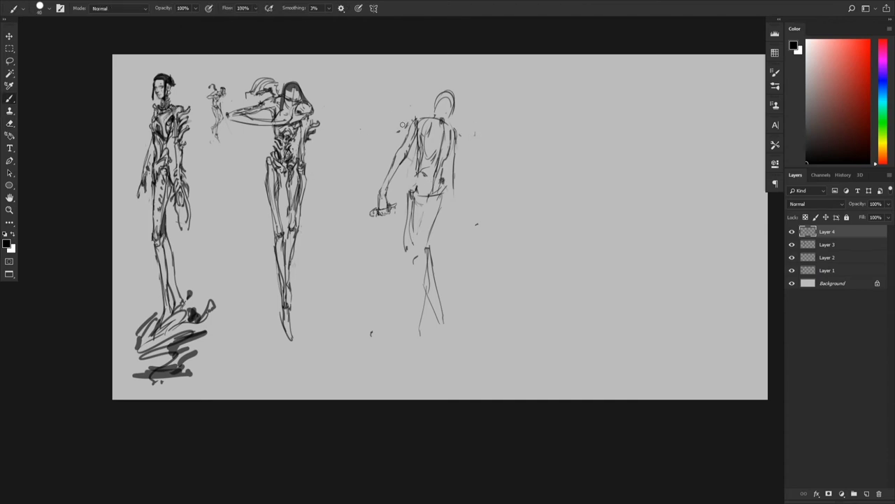
left_click_drag(407, 113, 400, 133)
left_click_drag(410, 117, 403, 150)
left_click_drag(467, 127, 460, 154)
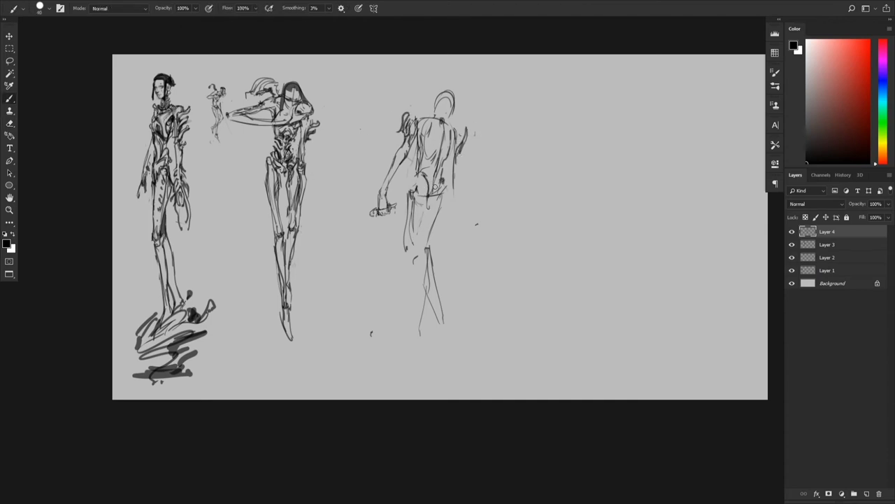
- Detail the new figure's pelvis and strengthen the outlines of both thighs down to the knees
left_click_drag(416, 179, 425, 183)
key("e")
key("b")
left_click_drag(424, 172, 423, 248)
left_click_drag(419, 196, 407, 258)
key("e")
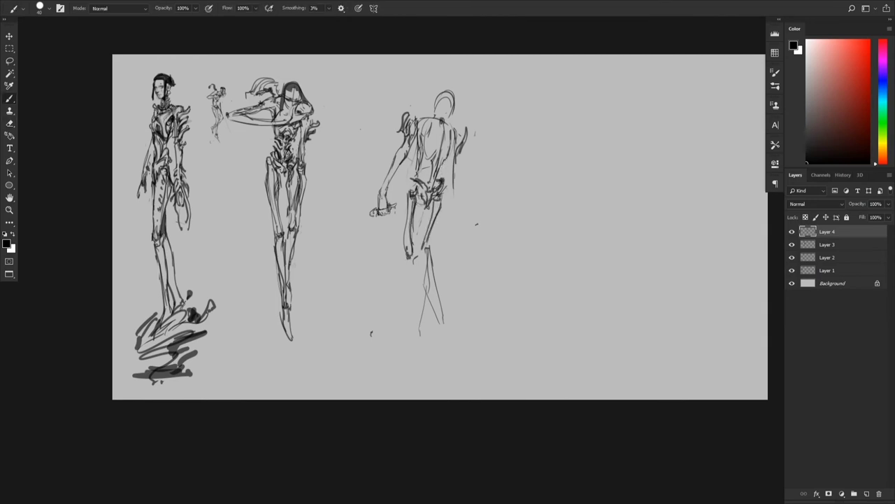
- Add shoulder-blade lines, and lasso the spiked shoulder and arm to nudge them slightly closer to the torso
key("b")
left_click_drag(420, 129, 423, 161)
key("l")
left_click_drag(420, 112, 417, 118)
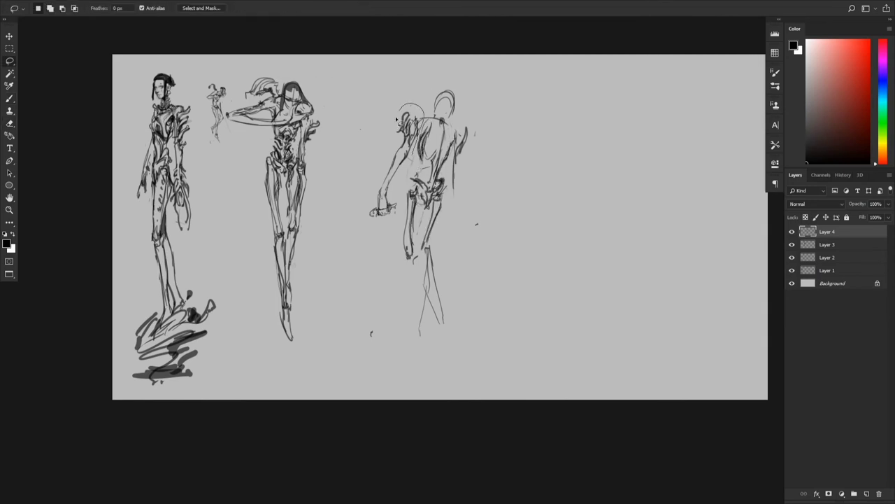
left_click_drag(398, 183, 400, 183, "ctrl")
key("ctrl+d")
- Draw the new figure's crossed lower legs from the knees down to the feet
key("ctrl+minus")
key("ctrl+minus")
key("ctrl+plus")
key("b")
left_click_drag(400, 246, 430, 316)
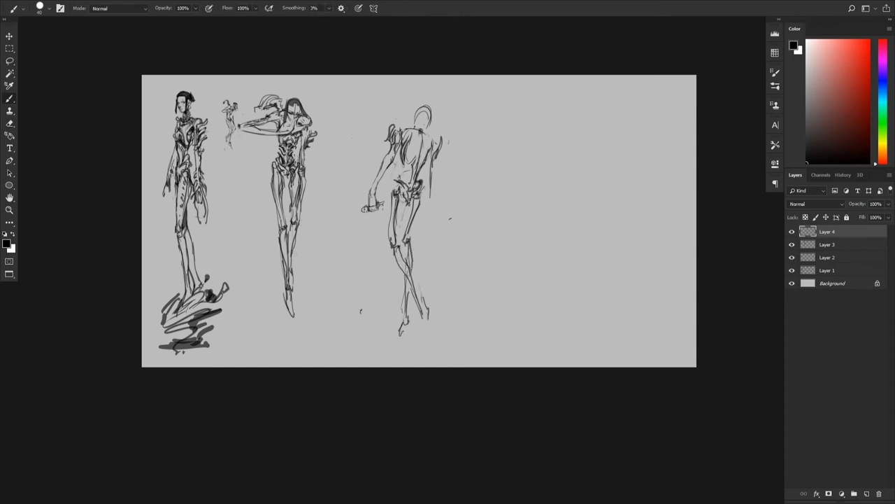
- Draw a ribbed belt around the hips with long, curving straps trailing down beside the legs
left_click_drag(409, 193, 416, 200)
left_click_drag(396, 179, 372, 292)
mouse_move(421, 189)
left_mouse_down()
mouse_move(455, 293)
mouse_move(410, 204)
left_mouse_up()
key("e")
key("b")
left_click_drag(414, 198, 429, 276)
key("e")
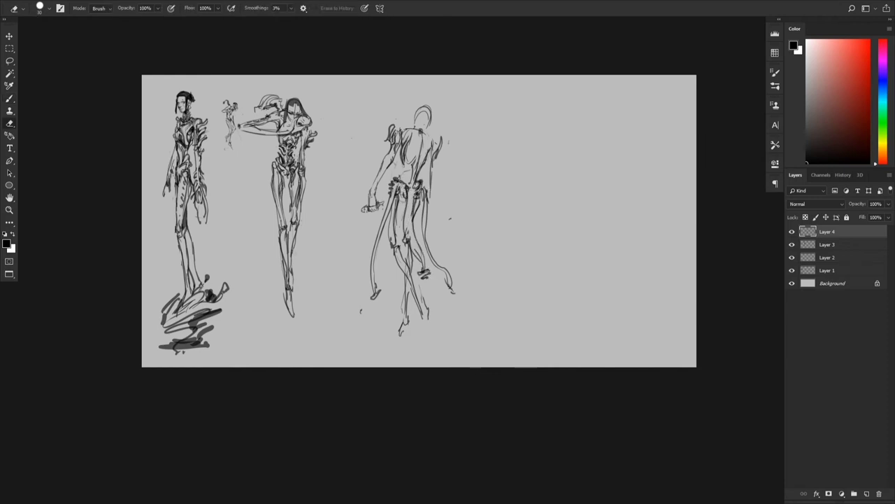
key("b")
- Replace the straight hanging arm with one reaching outward and down from the spiked shoulder
scroll(410, 210, "down", 3, "alt")
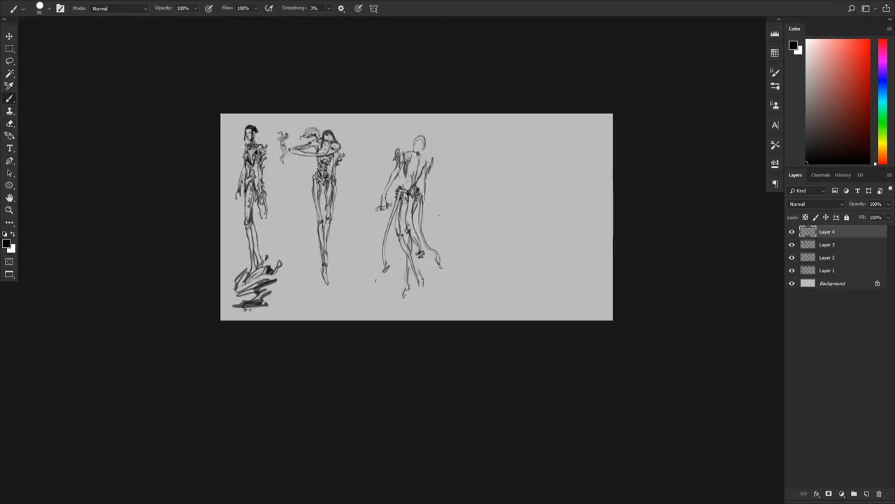
scroll(399, 208, "up", 3, "alt")
scroll(412, 212, "down", 3, "alt")
scroll(428, 149, "up", 5, "alt")
left_click_drag(459, 208, 470, 246)
key("e")
key("b")
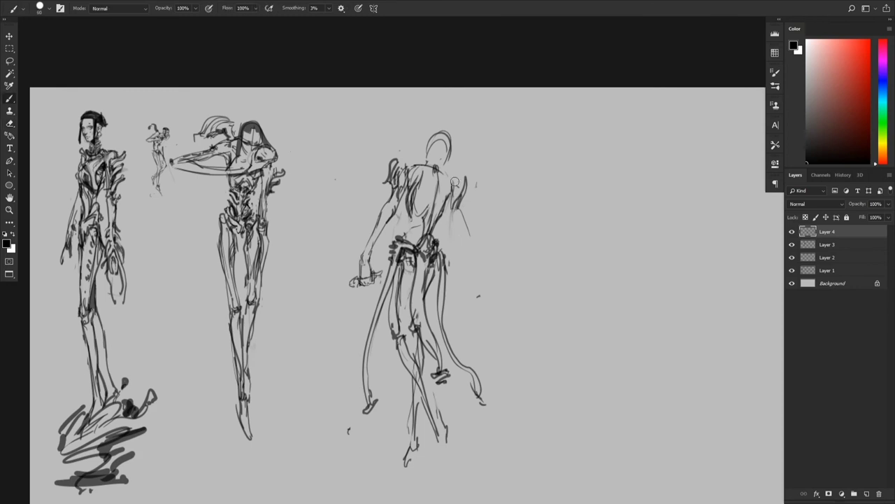
left_click_drag(456, 199, 494, 277)
mouse_move(467, 236)
left_mouse_down()
mouse_move(499, 295)
mouse_move(507, 291)
left_mouse_up()
- Rotate the new figure with Free Transform so that its legs swing toward the outstretched arm
scroll(459, 187, "down", 4, "alt")
key("ctrl+t")
left_click_drag(570, 215, 565, 200)
key("Return")
scroll(564, 200, "up", 1, "alt")
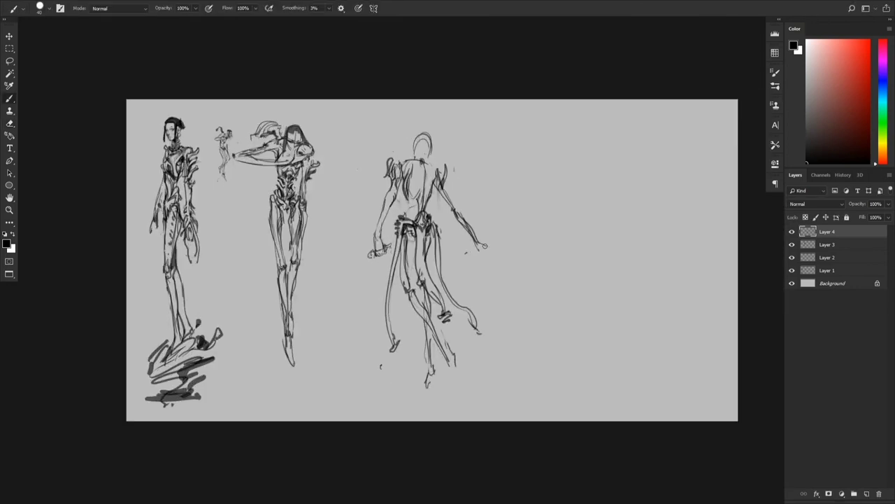
- Sketch the spine ridges, the fingers of the outstretched hand and a weapon in the gripping hand
scroll(459, 202, "down", 2, "alt")
scroll(424, 184, "up", 2, "alt")
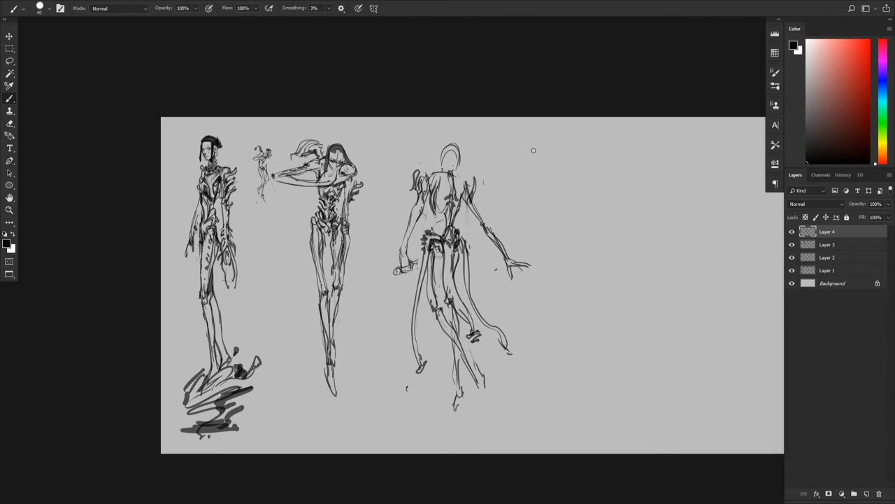
left_click_drag(448, 210, 502, 224)
mouse_move(446, 294)
left_mouse_down()
mouse_move(428, 288)
mouse_move(443, 293)
left_mouse_up()
key("ctrl+z")
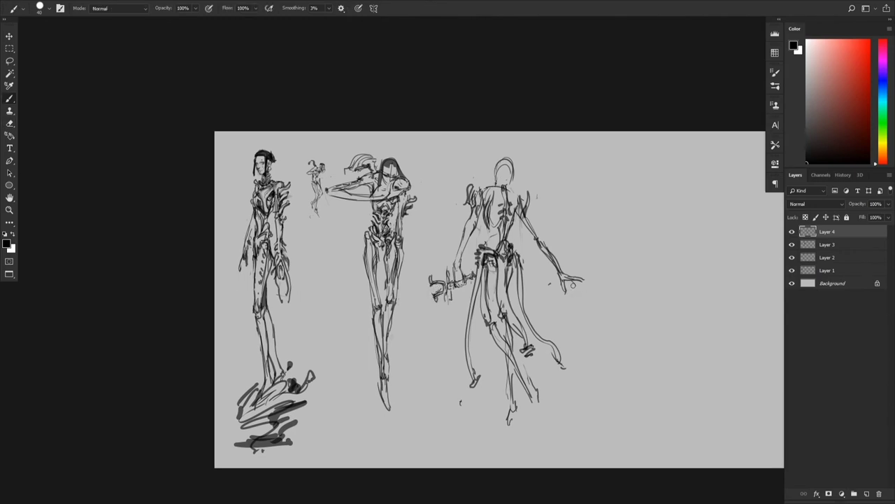
- Darken the inner thighs, define both feet and clean up lines around the figure's upper body
left_click_drag(490, 265, 492, 311)
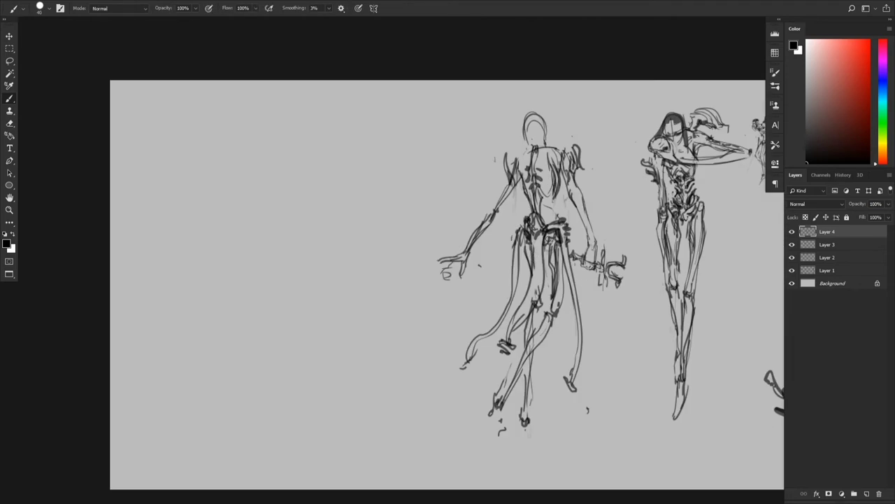
left_click_drag(531, 239, 529, 267)
mouse_move(658, 228)
left_mouse_down()
mouse_move(605, 228)
mouse_move(658, 229)
left_mouse_up()
key("e")
mouse_move(516, 150)
left_mouse_down()
mouse_move(517, 174)
mouse_move(529, 172)
left_mouse_up()
key("b")
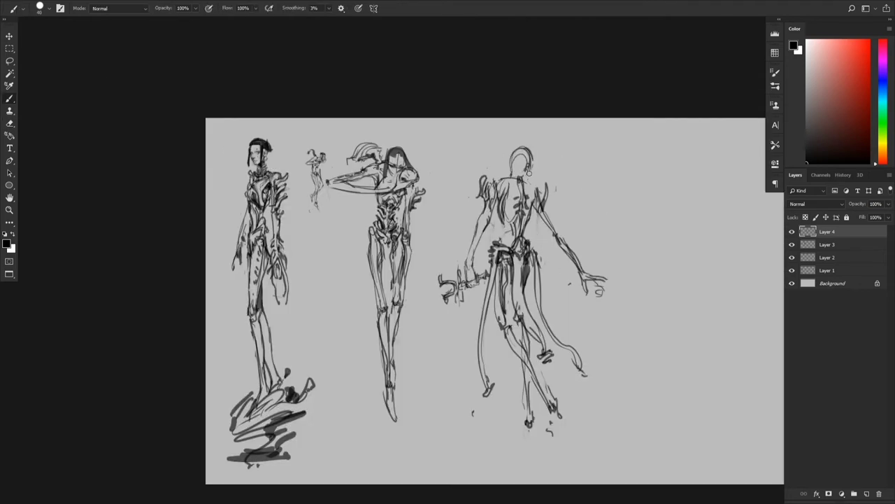
- Lasso the outstretched arm, rotate it closer to the body and shift it back onto the shoulder
key("e")
key("l")
left_click_drag(558, 230, 555, 233)
key("ctrl+t")
left_click_drag(589, 263, 577, 261)
left_click_drag(628, 240, 630, 249)
key("Return")
mouse_move(548, 228)
left_mouse_down()
mouse_move(603, 300)
mouse_move(547, 233)
left_mouse_up()
left_click_drag(592, 281, 589, 276, "ctrl")
key("ctrl+d")
- Clean up the moved arm and redraw its contour from the elbow to the wrist
key("b")
key("e")
key("b")
left_click_drag(547, 226, 568, 263)
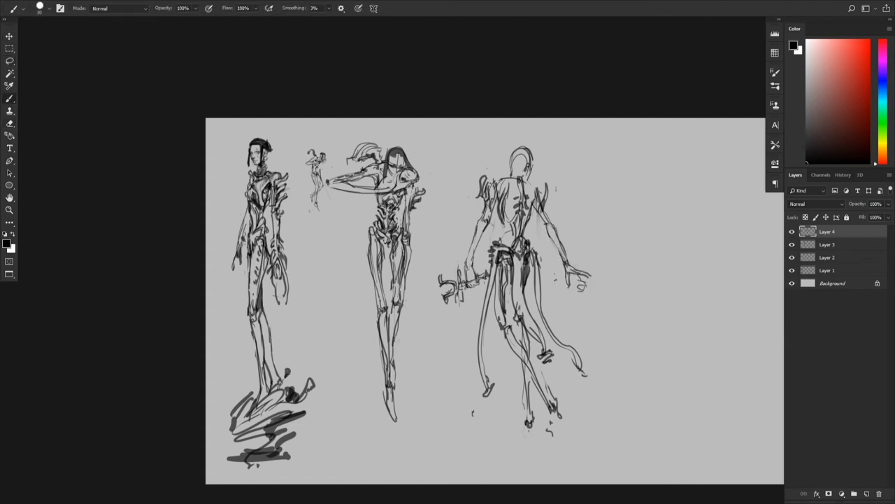
- Lasso the weapon arm and adjust its placement slightly with Free Transform
key("l")
mouse_move(483, 297)
left_mouse_down()
mouse_move(464, 262)
mouse_move(482, 298)
left_mouse_up()
key("ctrl+t")
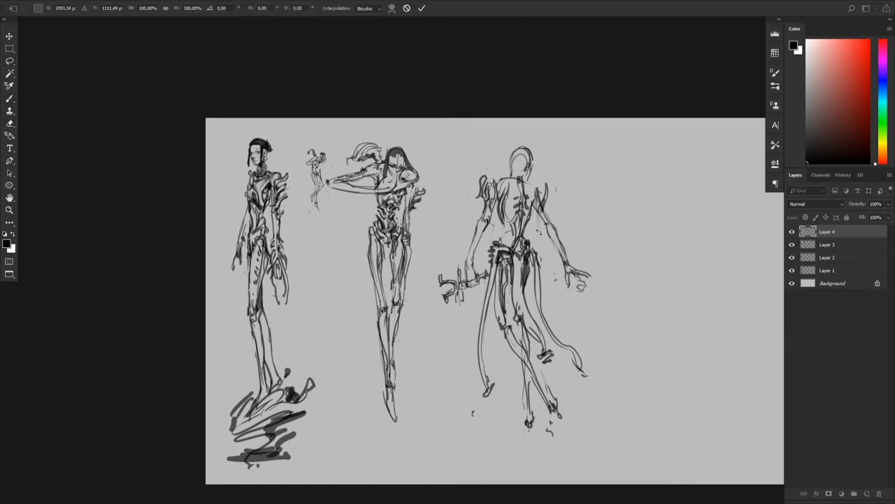
left_click_drag(543, 234, 547, 245)
key("Return")
key("ctrl+d")
- On a new layer, rough in another figure's head as a tall oval with eye marks in the empty area
left_click_drag(666, 237, 568, 255, "ctrl")
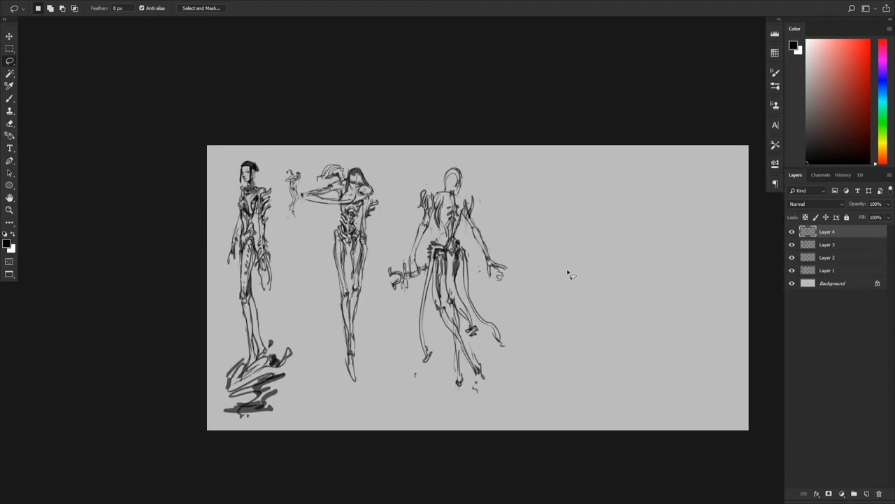
left_click(867, 493)
key("b")
left_click_drag(589, 206, 561, 214)
left_click_drag(519, 183, 520, 198)
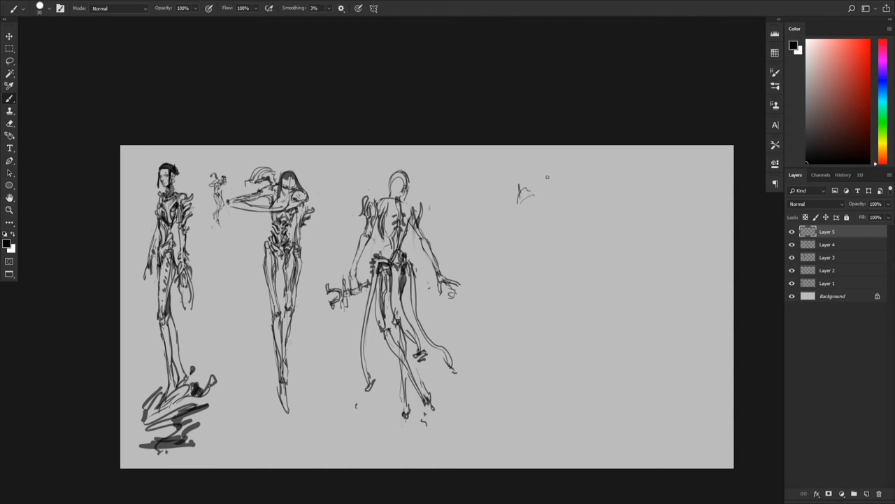
key("e")
key("b")
mouse_move(523, 176)
left_mouse_down()
mouse_move(526, 201)
mouse_move(556, 191)
left_mouse_up()
mouse_move(540, 178)
left_mouse_down()
mouse_move(543, 208)
mouse_move(538, 203)
mouse_move(566, 204)
left_mouse_up()
left_click_drag(526, 202, 563, 197)
left_click_drag(484, 199, 553, 206)
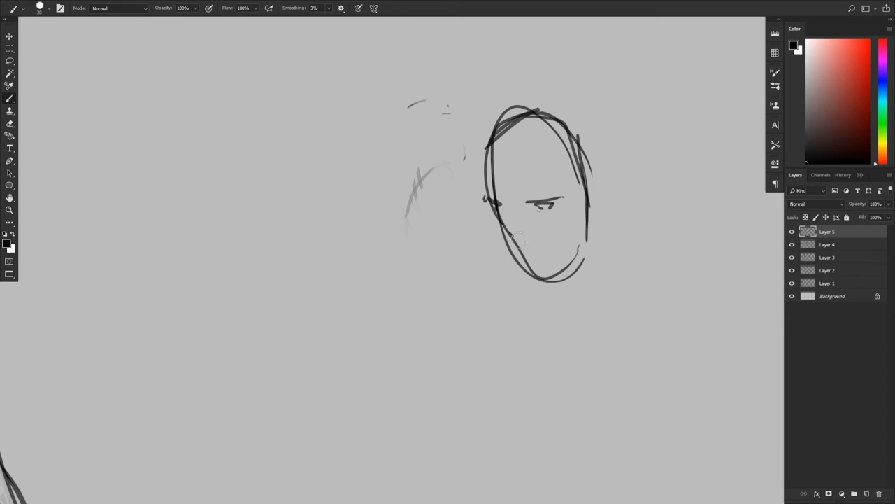
- Erase the lower part of the new head and redraw its jaw and chin contours
key("e")
left_click_drag(502, 231, 577, 265)
key("b")
left_click_drag(588, 235, 557, 276)
left_click_drag(492, 213, 525, 268)
- Rough in the new figure's vertical body axis, shoulder line and one bent arm below the head
left_click_drag(530, 260, 433, 261, "ctrl")
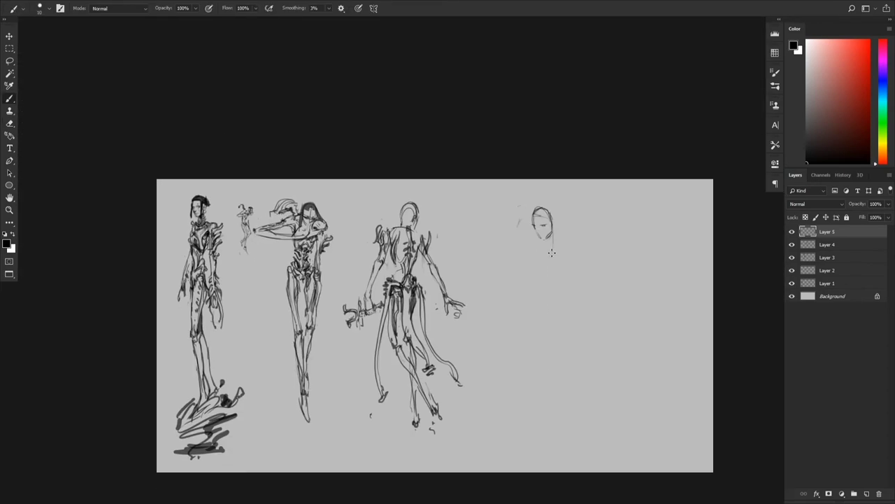
left_click_drag(552, 228, 546, 374)
left_click_drag(535, 252, 564, 255)
left_click_drag(562, 247, 570, 306)
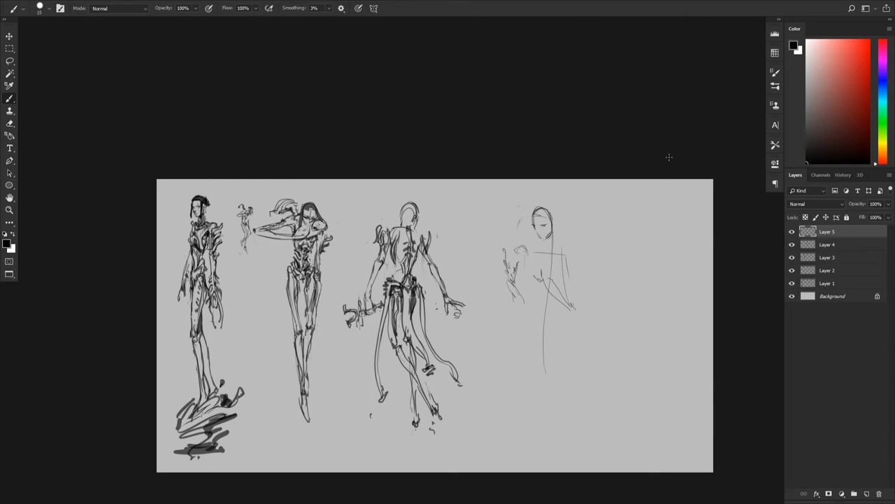
- Sketch the forearm folded across the chest and the second arm's raised hand with loose construction lines
scroll(552, 266, "up", 2, "alt")
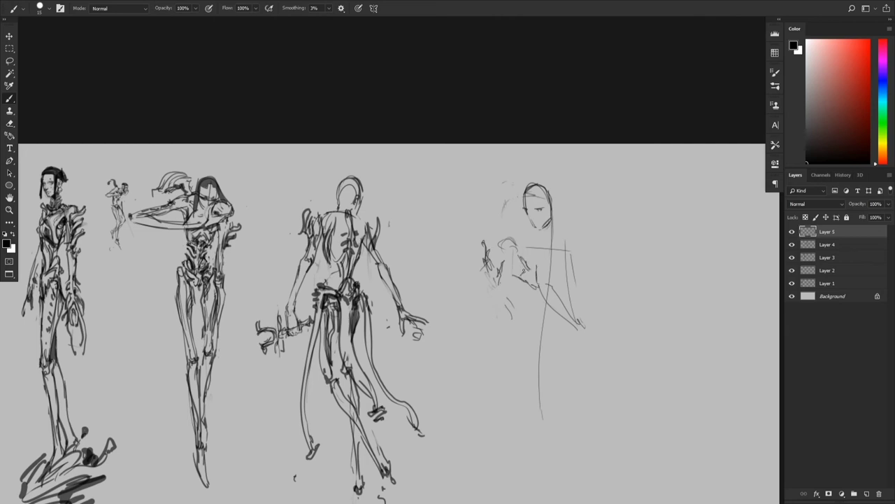
left_click_drag(533, 264, 484, 264)
scroll(482, 278, "down", 3, "alt")
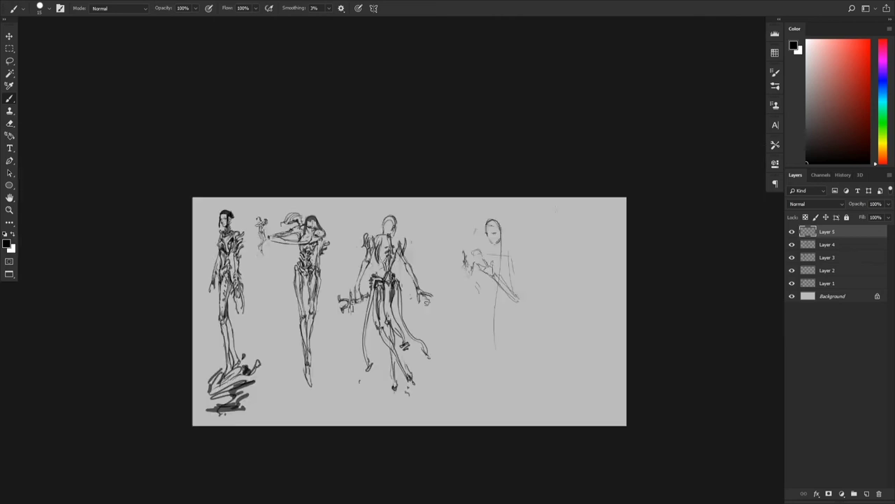
scroll(491, 242, "up", 3, "alt")
left_click_drag(497, 247, 496, 250, "ctrl")
key("ctrl+d")
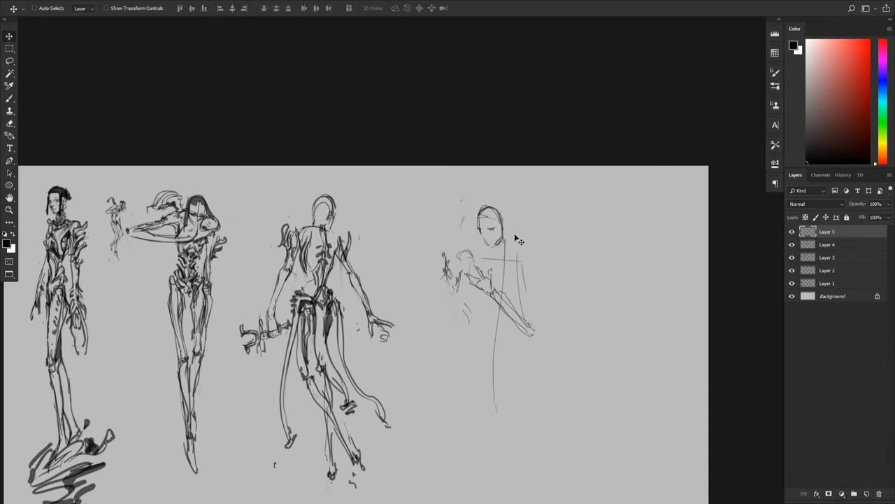
- With a larger brush, draw the neck contour into the shoulder and rework the lowered arm, undoing the last stray stroke
key("bracketright")
key("bracketright")
key("bracketright")
left_click_drag(503, 220, 505, 257)
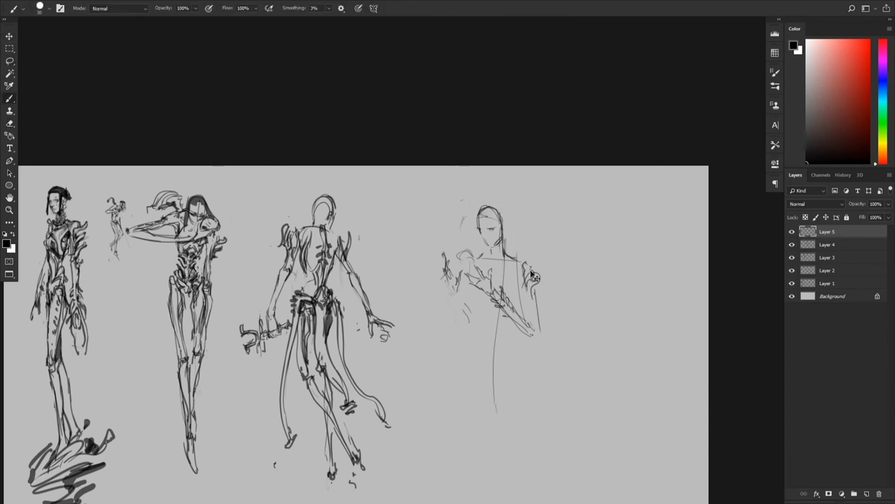
key("ctrl+z")
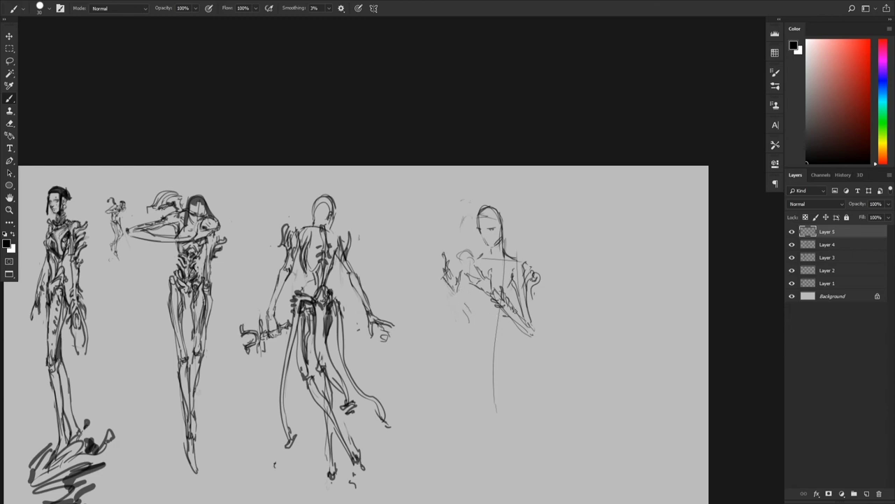
- Sketch the raised arm's elbow, the torso sides and the V-shaped pelvis with round hip ornaments
mouse_move(452, 289)
left_mouse_down()
mouse_move(460, 292)
mouse_move(459, 318)
left_mouse_up()
mouse_move(462, 292)
left_mouse_down()
mouse_move(480, 352)
mouse_move(474, 365)
left_mouse_up()
mouse_move(509, 346)
left_mouse_down()
mouse_move(521, 354)
mouse_move(499, 411)
left_mouse_up()
key("e")
key("b")
left_click_drag(500, 412, 509, 370)
key("e")
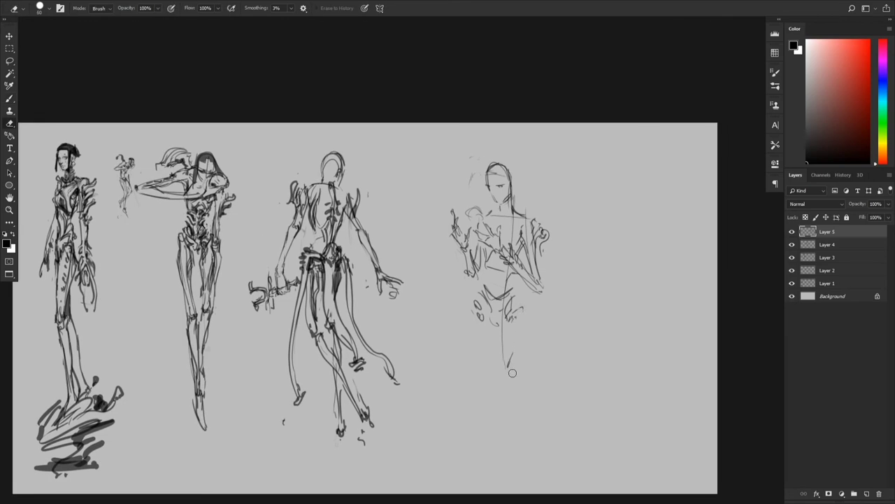
- Draw the outer and inner contours of both legs, tapering from the hips toward the knees
key("b")
left_click_drag(473, 312, 483, 379)
left_click_drag(520, 317, 505, 367)
left_click_drag(474, 323, 493, 400)
left_click_drag(522, 321, 507, 401)
- Add muscle and fold lines to the thighs and reinforce the outer hip contours
scroll(562, 284, "down", 4)
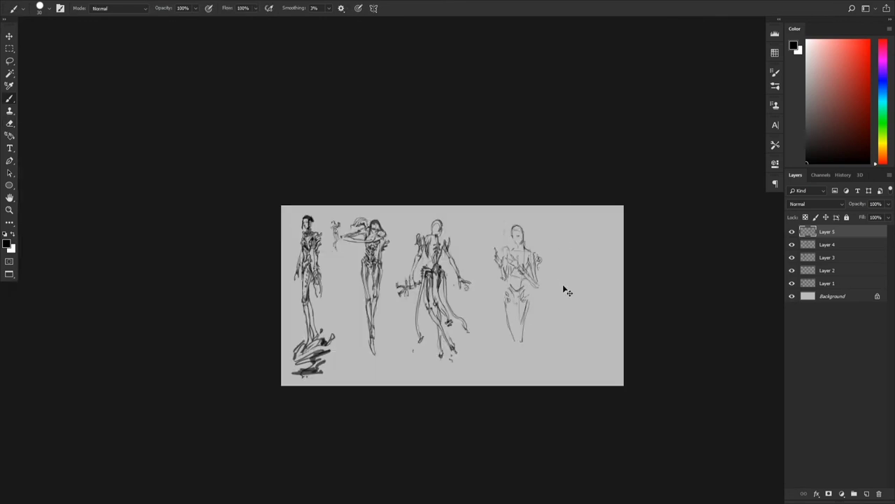
scroll(560, 284, "up", 5)
left_click_drag(525, 288, 500, 326)
left_click_drag(516, 308, 499, 342)
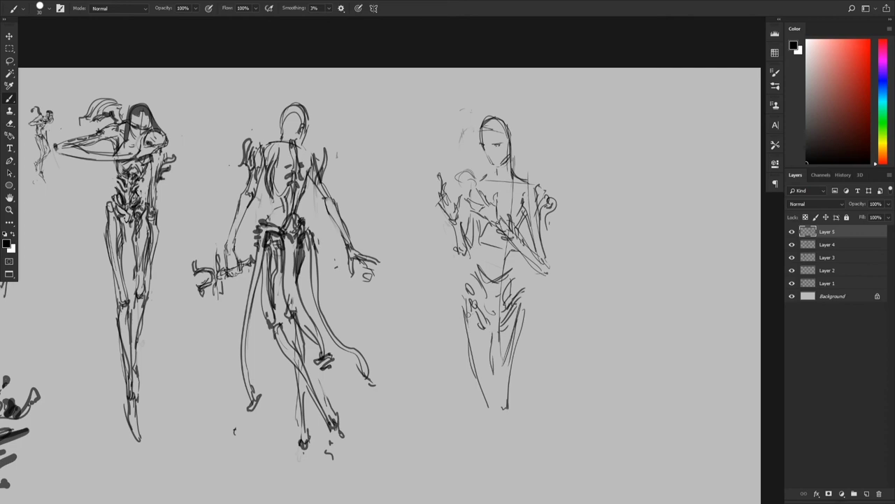
left_click_drag(459, 301, 458, 322)
left_click_drag(427, 322, 575, 287)
- Bring up the reference board and draw curled ear ornaments on both sides of the head
scroll(575, 286, "down", 1)
key("alt+Tab")
key("alt+Tab")
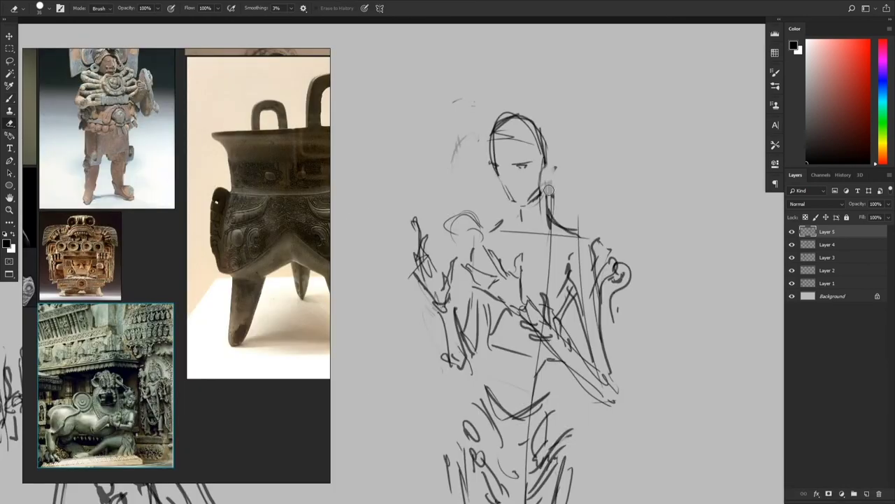
left_click_drag(500, 181, 499, 197)
left_click_drag(549, 161, 546, 196)
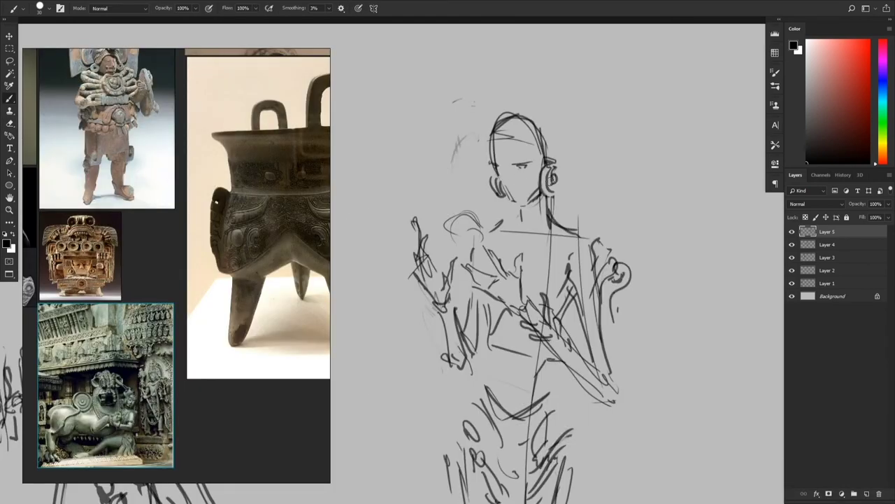
scroll(511, 175, "up", 3, "alt")
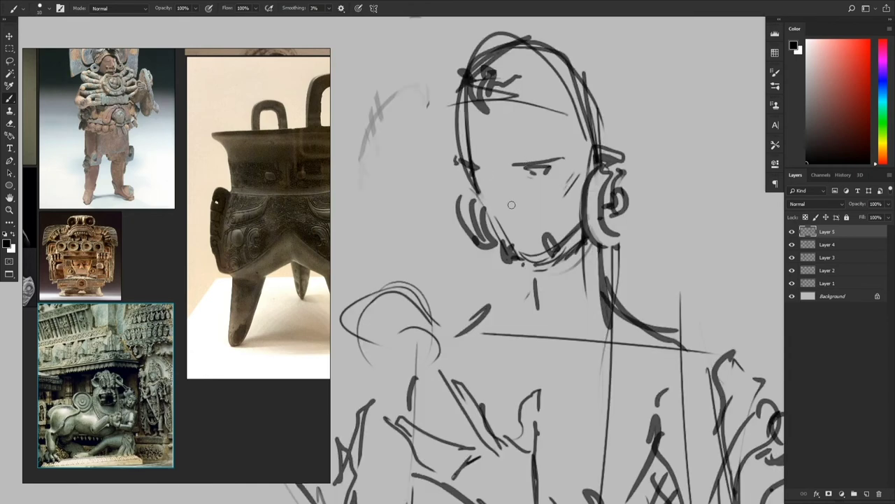
- Clean up the far cheek contour and sketch the far eye and brow area of the face
key("e")
left_click_drag(478, 195, 467, 108)
key("b")
mouse_move(522, 170)
left_mouse_down()
mouse_move(547, 172)
mouse_move(509, 206)
left_mouse_up()
scroll(563, 219, "down", 2, "alt")
scroll(563, 210, "up", 1, "alt")
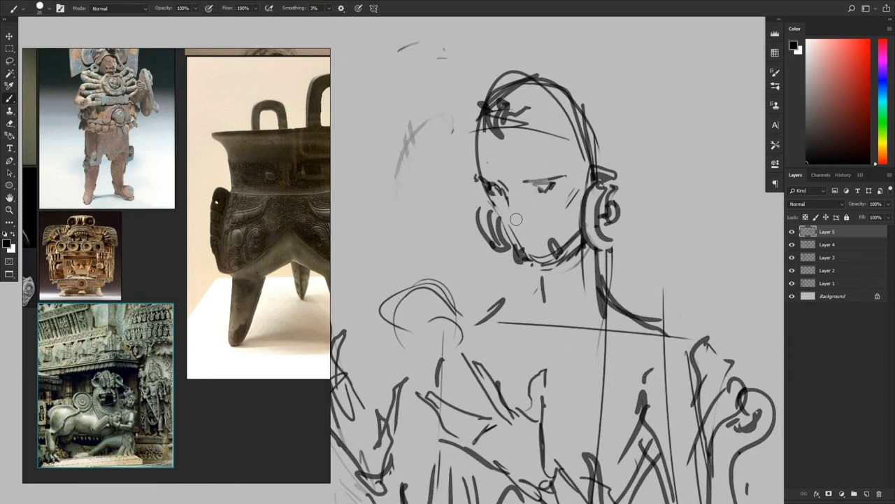
- Add arched strokes over the rounded shoulder beside the raised hand
scroll(570, 241, "down", 3, "alt")
scroll(579, 241, "down", 2, "alt")
scroll(489, 273, "up", 3, "alt")
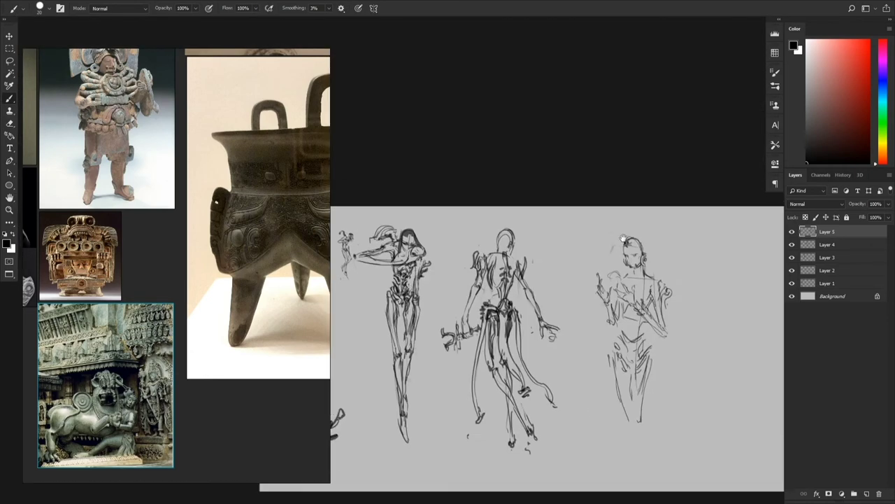
left_click_drag(480, 281, 519, 281)
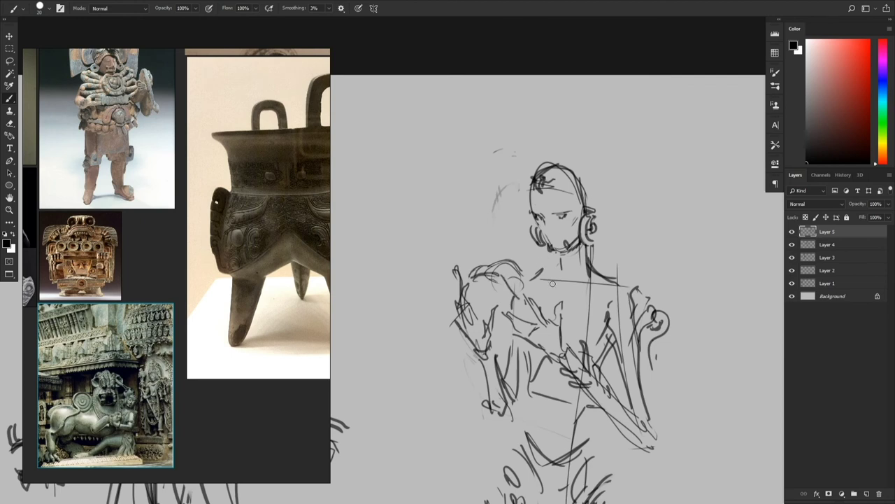
scroll(544, 224, "up", 2, "alt")
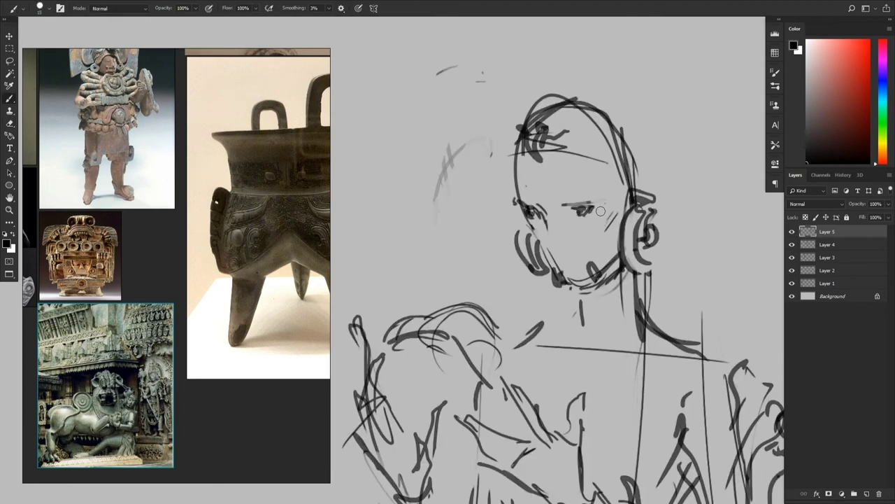
- Refine the near eye, tidy the chin and, with a smaller brush, draw the nose and mouth
left_click_drag(604, 203, 601, 211)
left_click_drag(550, 238, 559, 242)
key("e")
left_click_drag(574, 283, 588, 282)
key("b")
left_click_drag(537, 236, 571, 279)
key("bracketleft")
key("bracketleft")
key("bracketleft")
left_click_drag(562, 252, 571, 254)
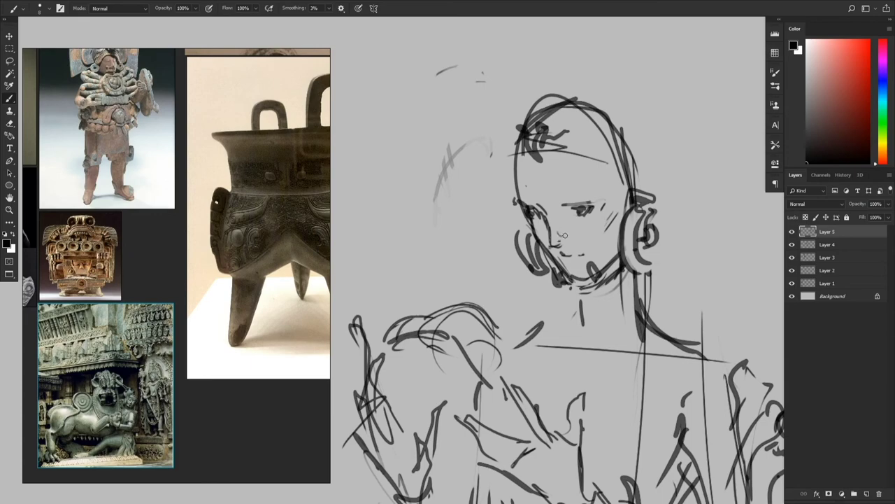
- Add small accent strokes beside the near eye and flip the canvas view horizontally to check the face
scroll(565, 235, "down", 2, "alt")
scroll(565, 235, "up", 2, "alt")
left_click_drag(582, 219, 624, 228)
scroll(649, 203, "down", 2, "alt")
scroll(633, 231, "down", 1, "alt")
key("F2")
scroll(505, 263, "up", 2, "alt")
key("l")
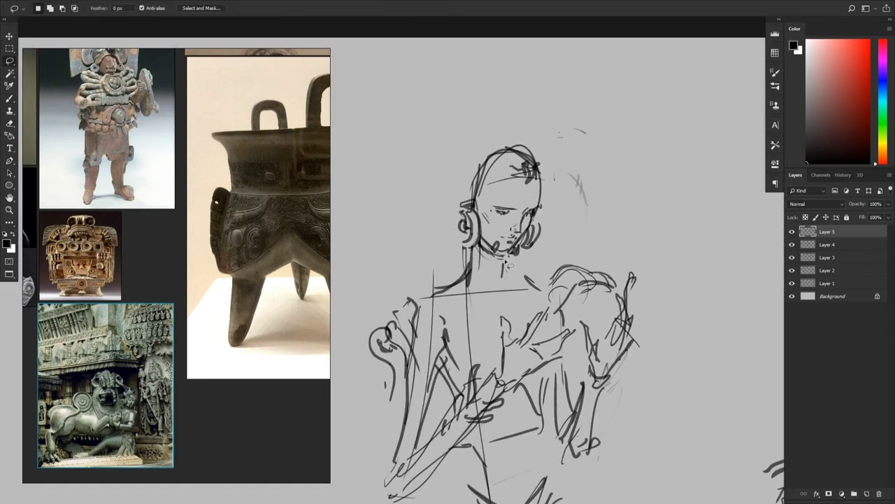
- Detail the eyelids and nose and add small marks on the forehead above the eyes
scroll(509, 266, "down", 3, "alt")
scroll(559, 237, "up", 5, "alt")
key("e")
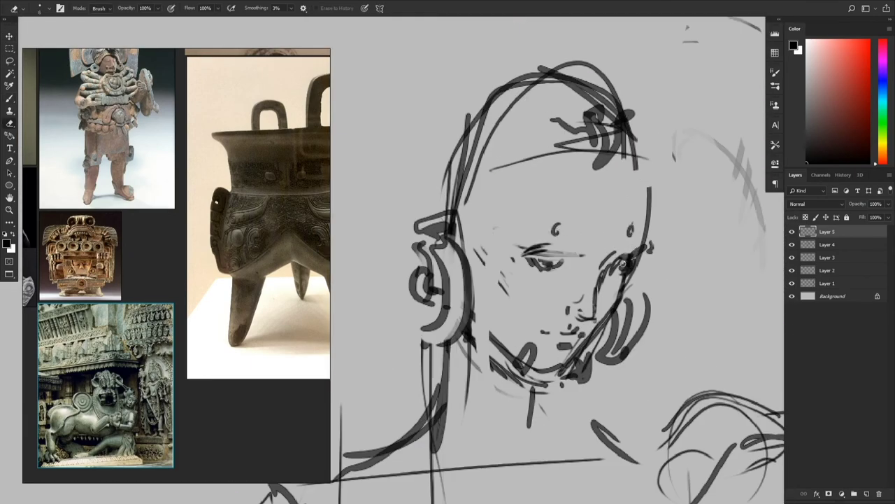
scroll(616, 259, "down", 3, "alt")
scroll(619, 209, "up", 3, "alt")
key("b")
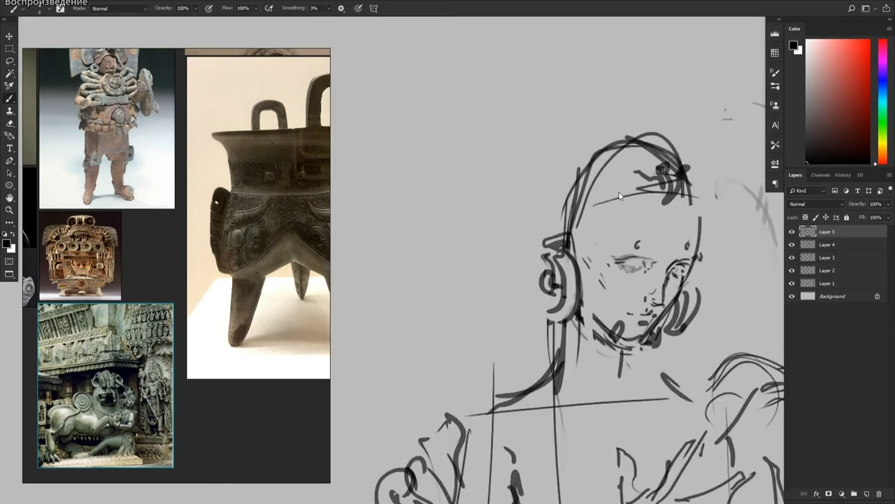
- Define the irises and eyelids more clearly and show the portrait photos on the reference board
scroll(619, 196, "down", 4, "alt")
scroll(530, 175, "up", 2, "alt")
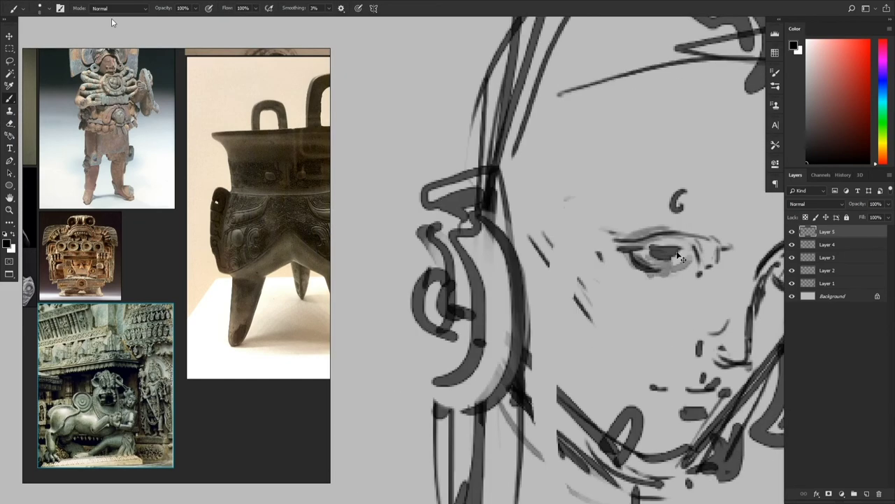
scroll(616, 265, "down", 3, "alt")
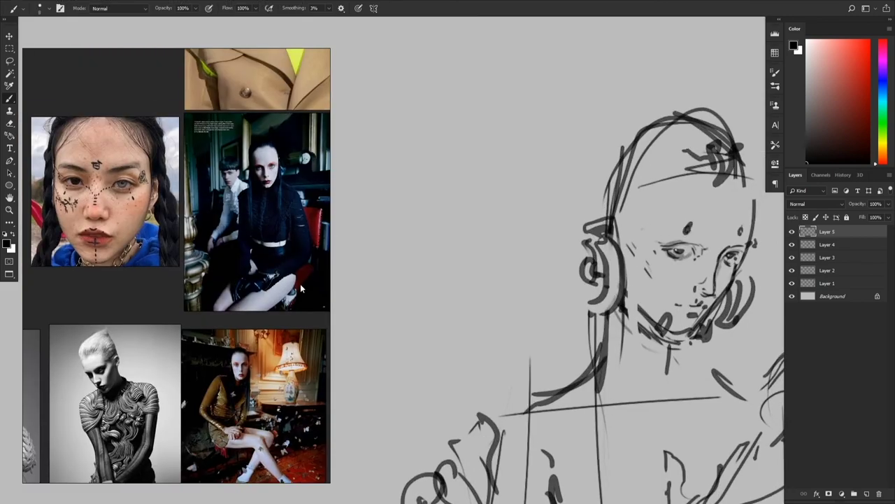
- Choose another brush preset, sample a gray tone and shade a soft patch on the forehead
right_click(485, 227)
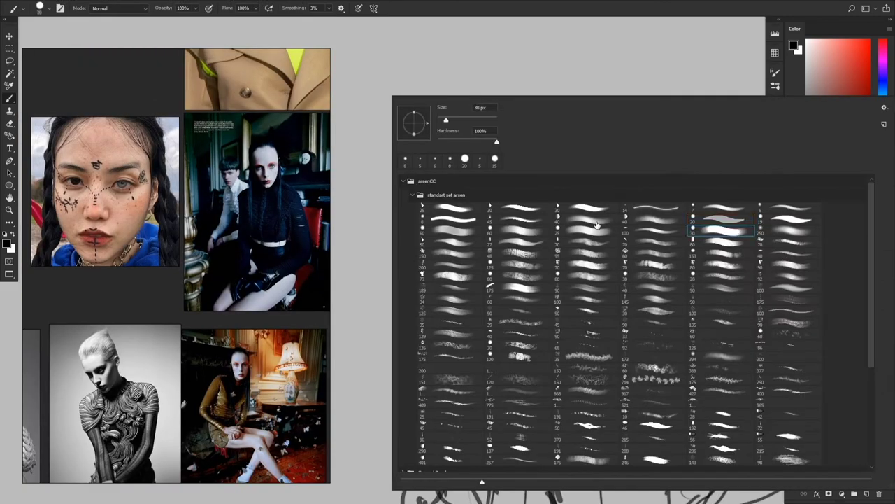
double_click(597, 224)
left_click_drag(673, 300, 706, 312)
left_click(661, 219, "alt")
scroll(606, 228, "down", 3, "alt")
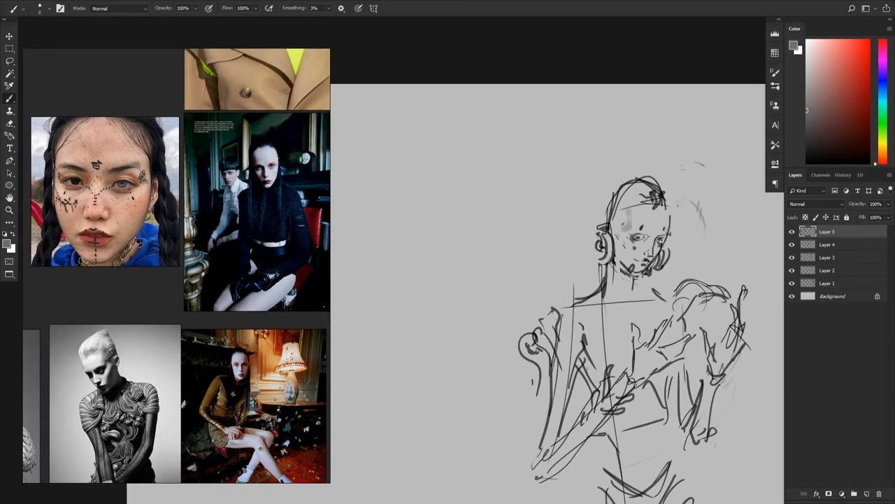
- Erase part of the skull's top contour and enlarge the head to about 113% with Free Transform
key("e")
left_click_drag(618, 191, 690, 189)
scroll(665, 203, "down", 3, "alt")
key("ctrl+t")
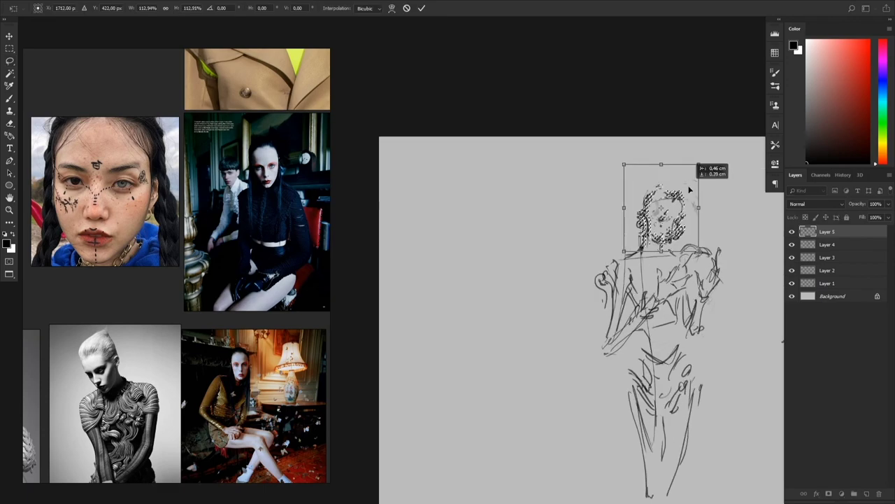
scroll(665, 210, "up", 5, "alt")
key("Return")
key("b")
scroll(546, 267, "down", 8, "alt")
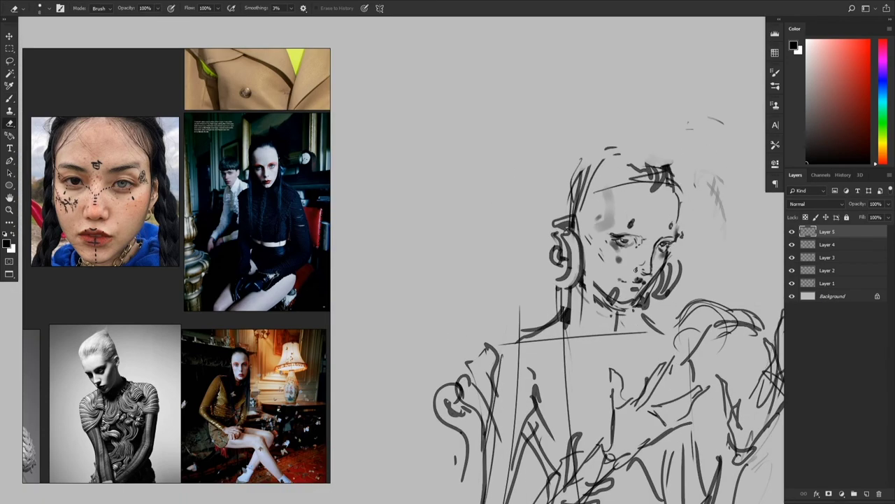
- Examine the enlarged head's proportions up close and against the full lineup of figures
scroll(546, 268, "down", 2, "alt")
scroll(705, 256, "up", 4, "alt")
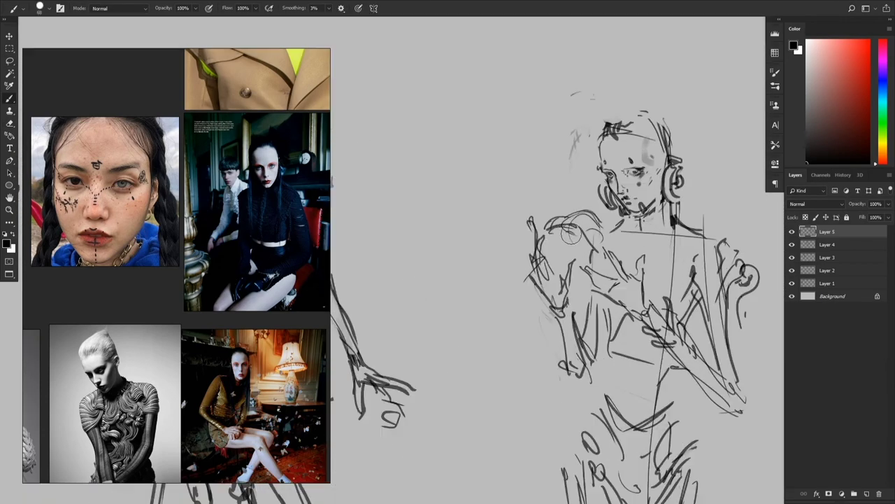
scroll(629, 265, "down", 4, "alt")
scroll(625, 264, "up", 2, "alt")
scroll(622, 264, "up", 2, "alt")
scroll(622, 263, "down", 4, "alt")
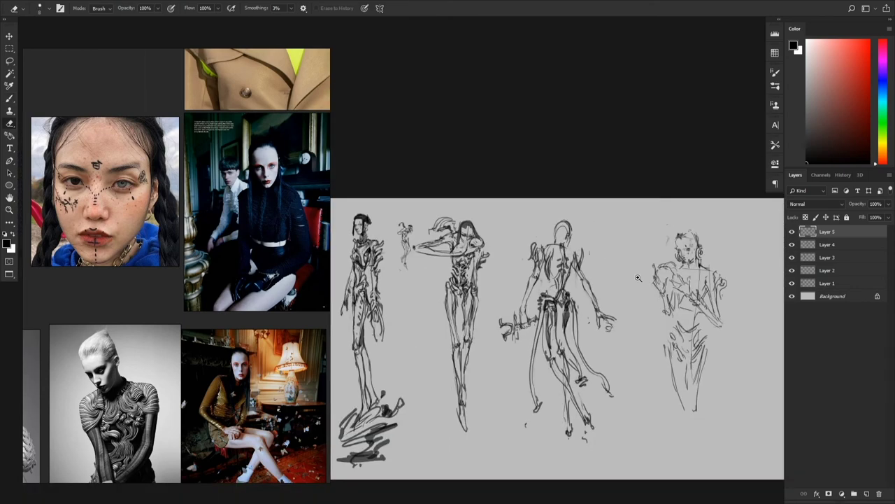
scroll(691, 231, "up", 6, "alt")
scroll(691, 232, "down", 2, "alt")
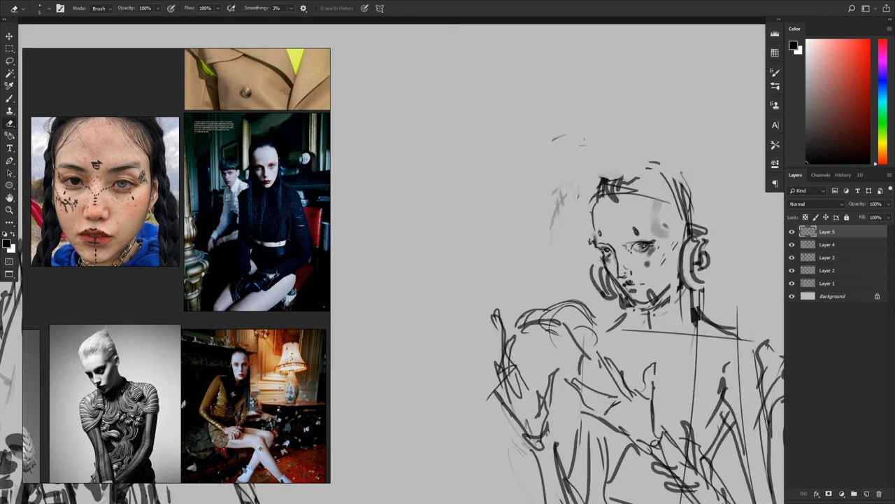
scroll(675, 243, "down", 4, "alt")
scroll(708, 238, "up", 4, "alt")
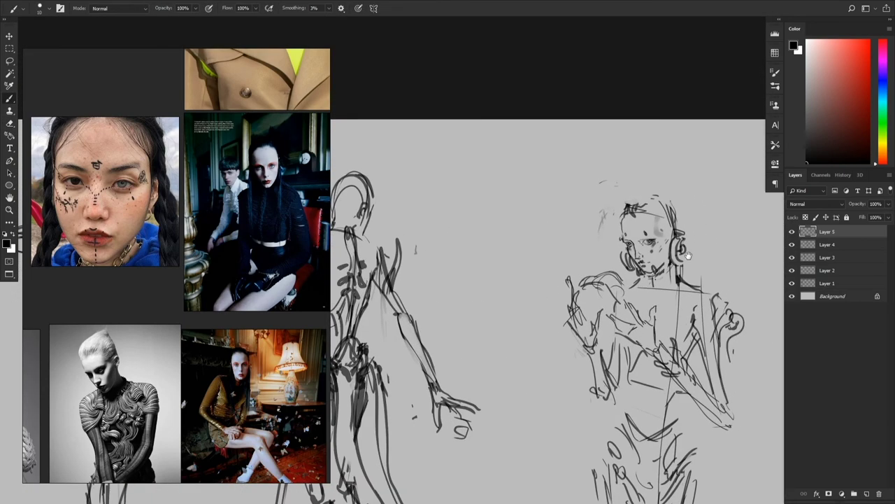
- Erase the near eye and replace it with a thin visor-like line across the face
key("e")
left_click_drag(666, 236, 639, 237)
key("b")
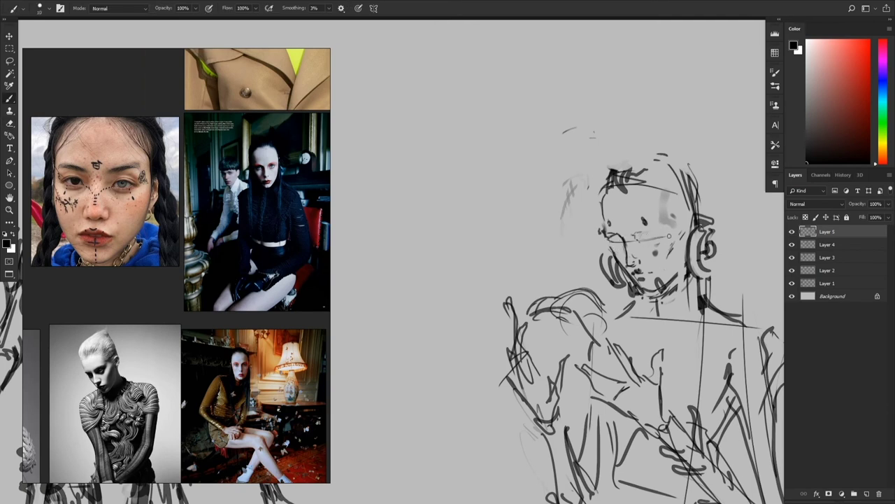
scroll(669, 236, "down", 4, "alt")
scroll(661, 259, "up", 4, "alt")
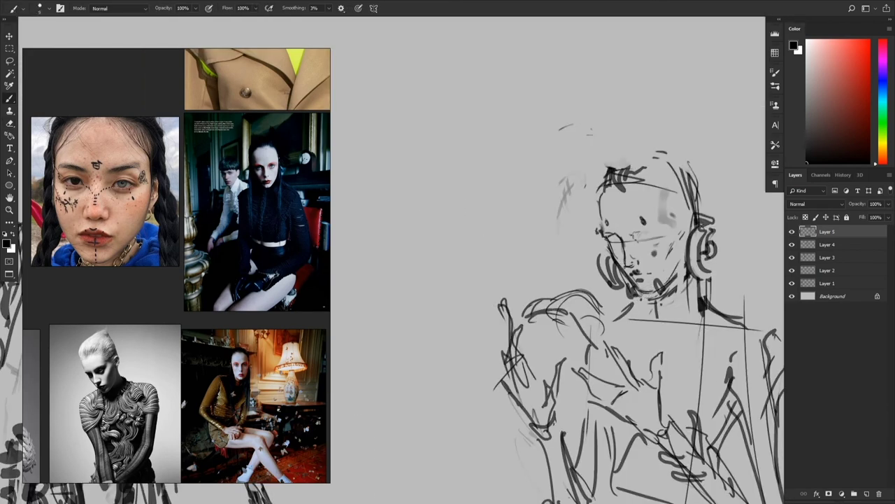
- Check the fourth figure against the lineup, then find a close-up portrait drawing on the reference board for the face
scroll(658, 231, "down", 4, "alt")
scroll(670, 256, "down", 1, "alt")
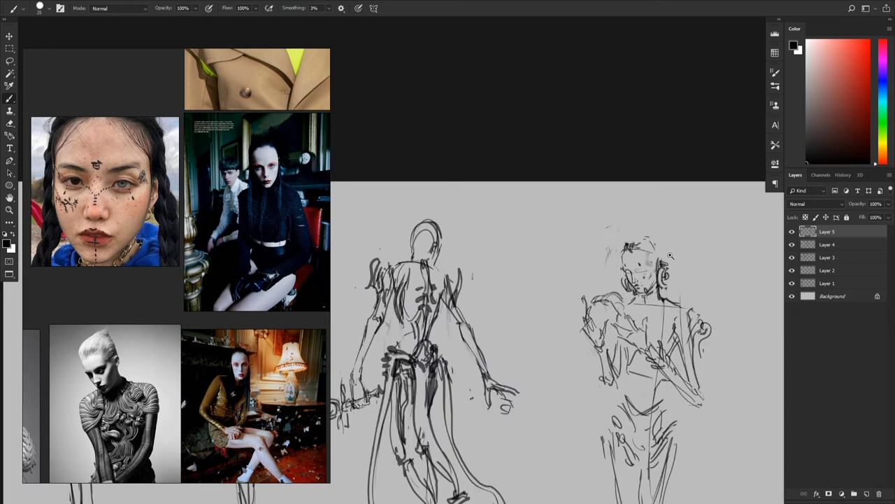
scroll(671, 256, "up", 2, "alt")
scroll(183, 264, "down", 8)
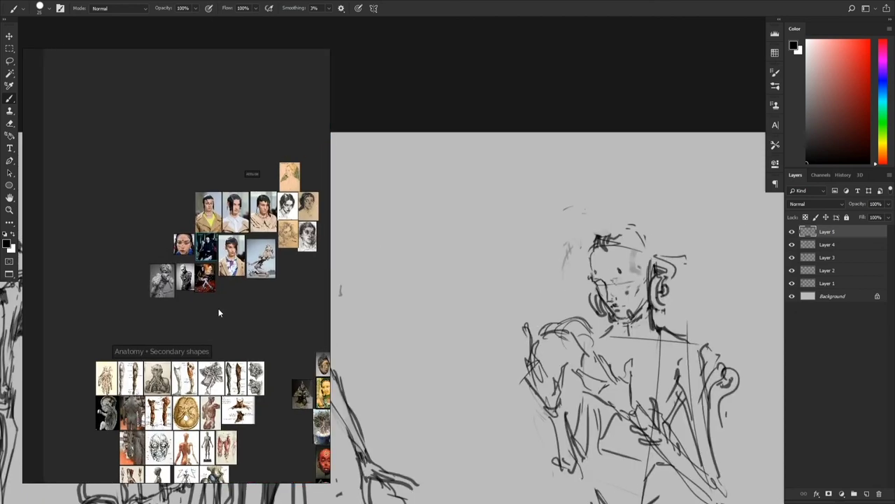
scroll(301, 203, "up", 6)
left_click(222, 238)
scroll(222, 238, "up", 6)
scroll(613, 224, "up", 2, "alt")
scroll(554, 184, "down", 1, "alt")
- Lasso the fourth figure's head, rotate it about 6° and shift it slightly with Free Transform
key("l")
mouse_move(553, 210)
left_mouse_down()
mouse_move(483, 298)
mouse_move(554, 270)
left_mouse_up()
key("ctrl+t")
left_click_drag(605, 193, 606, 205)
left_click_drag(546, 223, 549, 221)
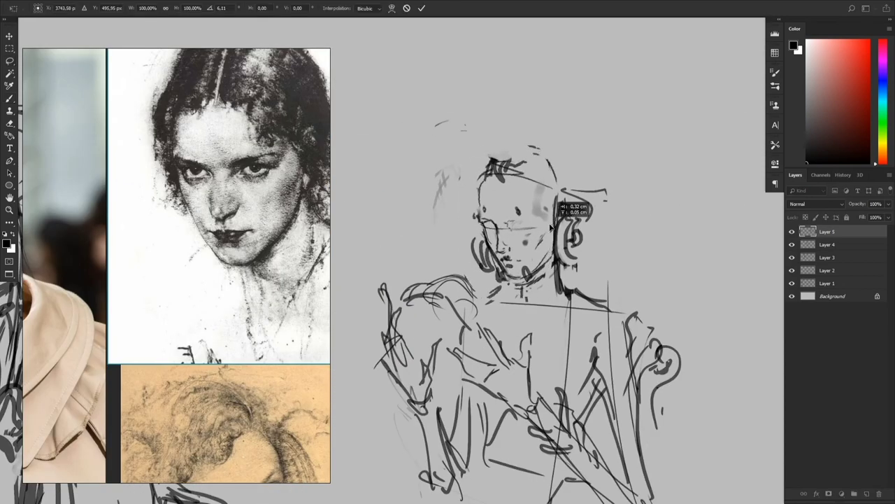
key("Return")
key("ctrl+d")
- Draw the eyes, nose and mouth on the fourth figure's face, cleaning up stray lines with the eraser
scroll(638, 238, "up", 2, "alt")
key("e")
key("b")
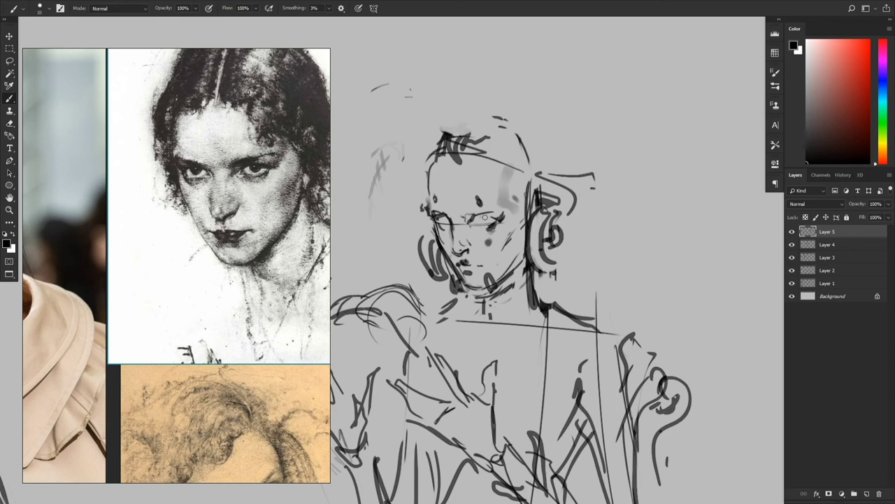
key("e")
left_click_drag(463, 260, 469, 260)
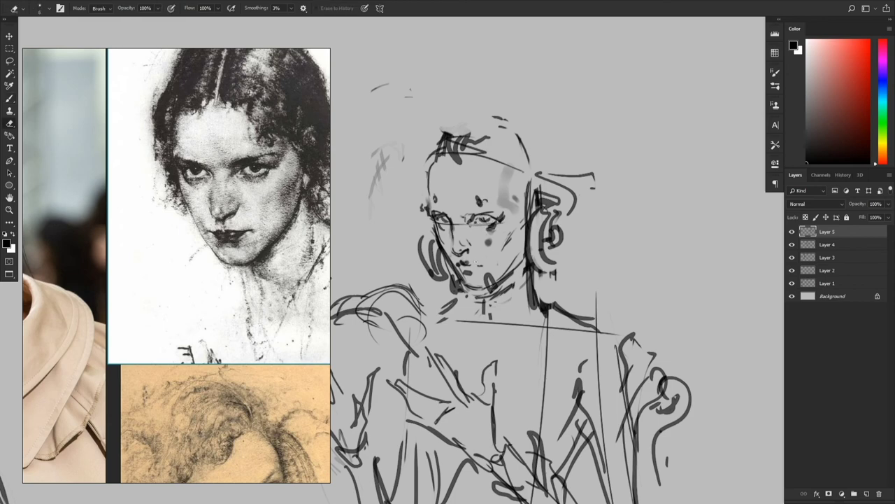
key("b")
key("e")
scroll(475, 269, "up", 4, "alt")
key("b")
left_click_drag(502, 193, 502, 199)
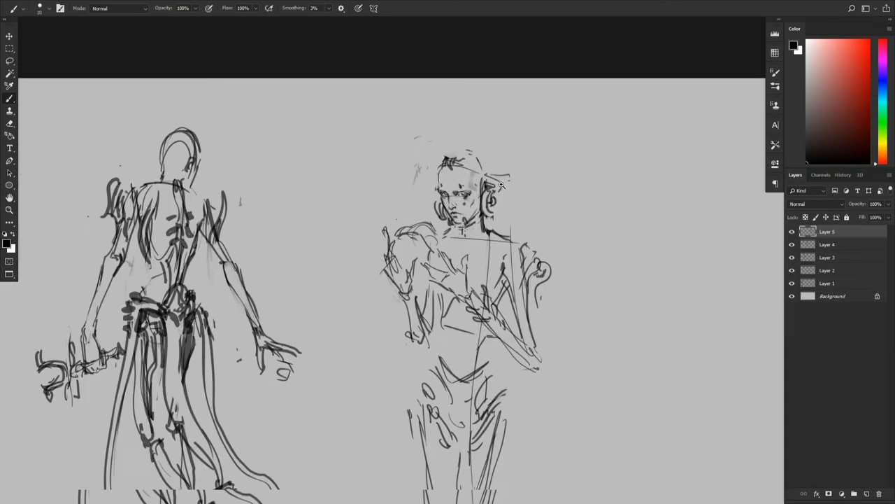
- Strengthen the fourth figure's facial features with a slightly larger brush and compare the face with the full lineup
scroll(501, 184, "up", 2, "alt")
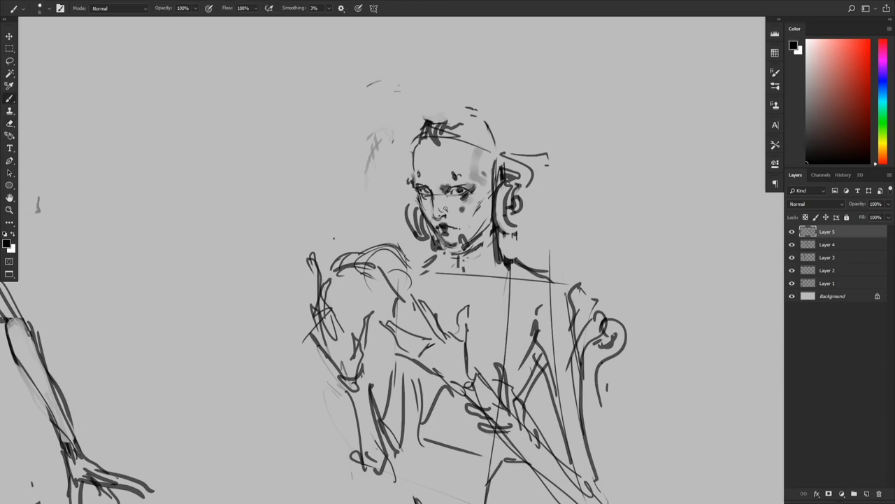
scroll(485, 214, "down", 5, "alt")
scroll(485, 213, "up", 3, "alt")
key("bracketright")
key("bracketright")
left_click_drag(449, 203, 447, 221)
scroll(501, 191, "down", 4, "alt")
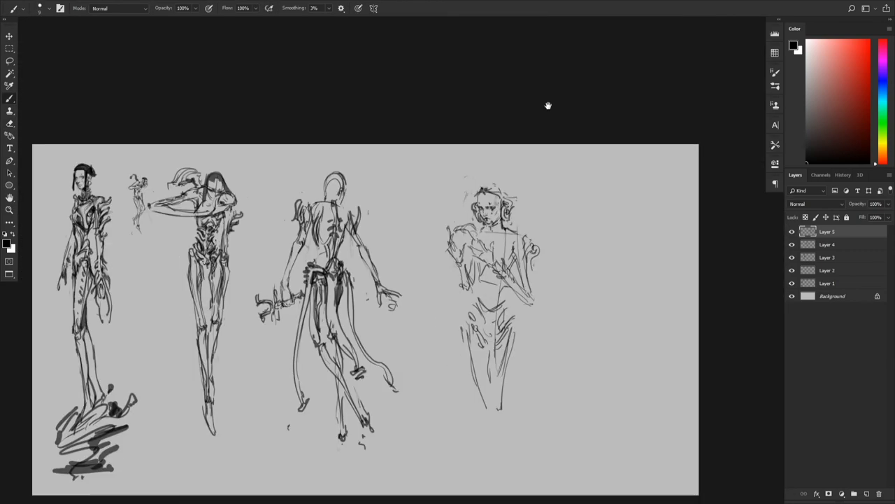
- Frame the fourth figure's face with a thick dark fringe and long side locks, checking it in mirrored view
scroll(548, 105, "up", 4, "alt")
scroll(470, 303, "down", 1, "alt")
scroll(470, 302, "up", 3, "alt")
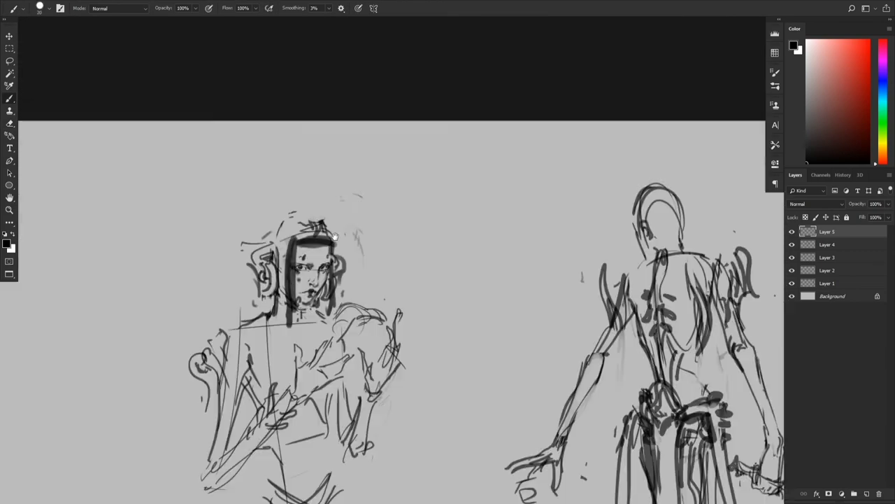
scroll(438, 228, "down", 4, "alt")
scroll(438, 228, "up", 4, "alt")
scroll(328, 414, "down", 4, "alt")
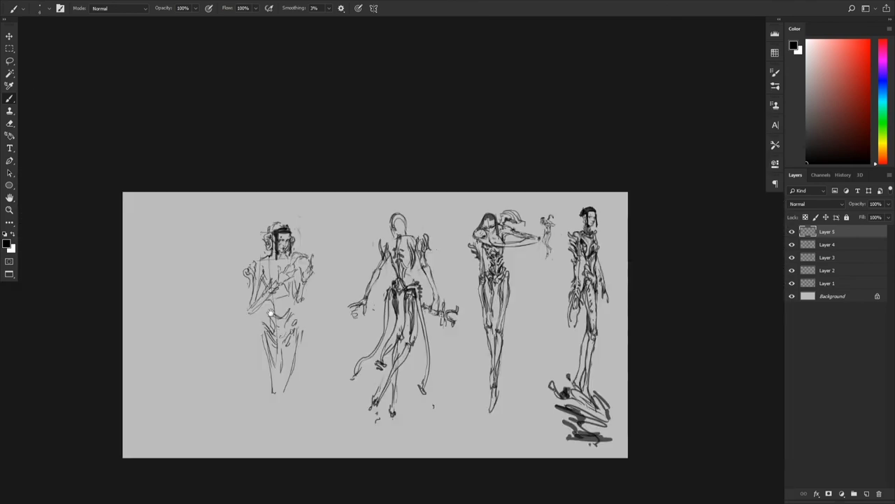
key("F2")
- Enlarge the brush, shade the fourth figure's chest and waist, and touch up the top of the head with a sampled gray
key("bracketright")
key("bracketright")
key("bracketright")
key("bracketright")
key("bracketright")
mouse_move(514, 222)
left_mouse_down("ctrl")
mouse_move(539, 236)
mouse_move(490, 264)
left_mouse_up("ctrl")
left_click_drag(484, 205, 475, 223)
left_click(526, 184, "alt")
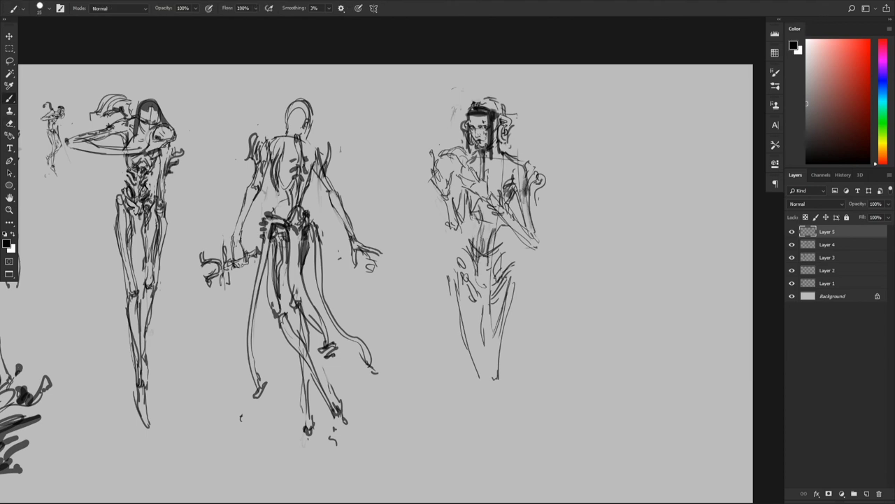
left_click(481, 98)
key("bracketleft")
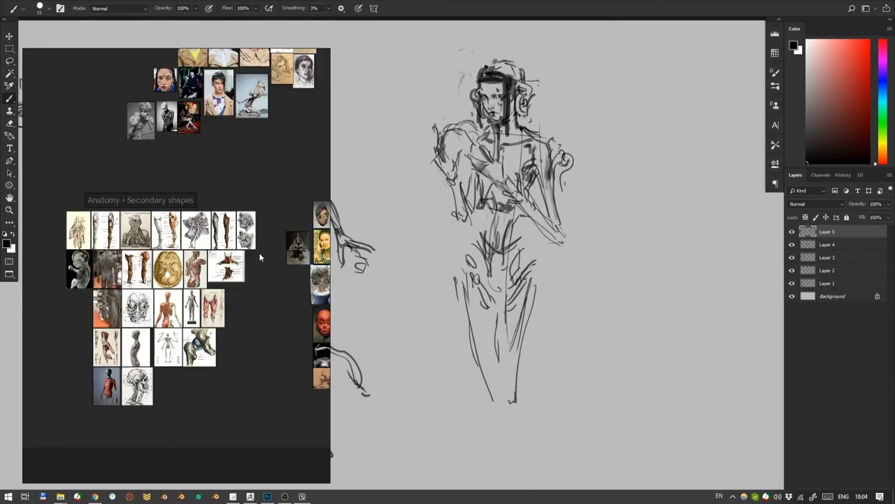
- Bring up the anatomy references and sketch the fourth figure's pelvis and upper thighs, undoing the misplaced thigh stroke
scroll(175, 266, "up", 3)
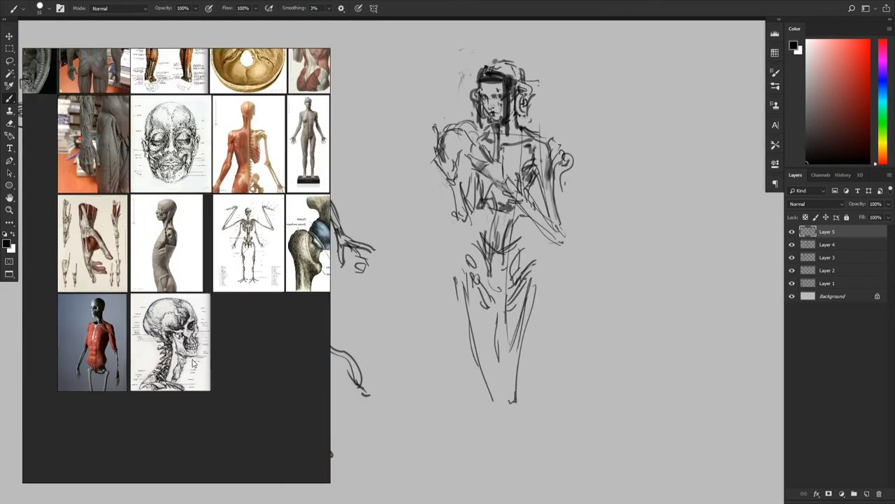
left_click_drag(527, 240, 505, 262)
left_click_drag(529, 254, 512, 284)
left_click_drag(478, 233, 468, 260)
left_click_drag(478, 253, 498, 370)
key("ctrl+z")
scroll(521, 287, "down", 2, "alt")
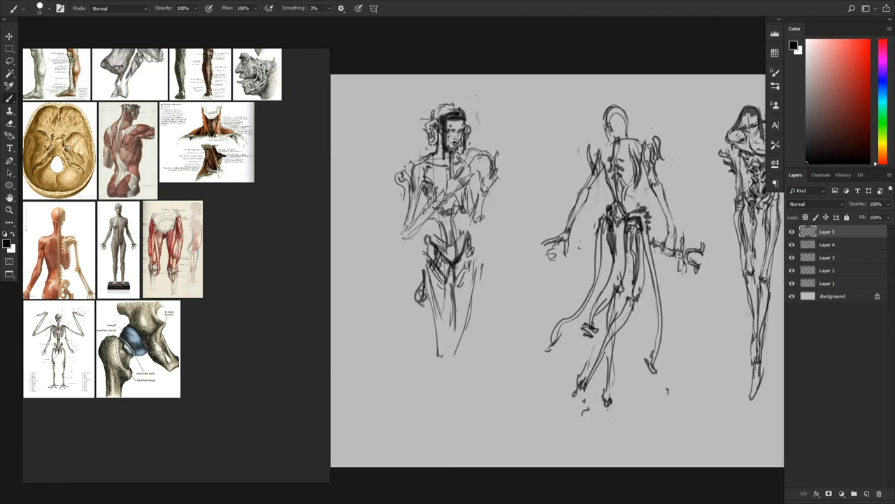
- Extend the fourth figure's legs with long tapering strokes down to the feet and rework the contours with the eraser
left_click_drag(424, 288, 449, 371)
left_click_drag(464, 343, 448, 409)
scroll(447, 123, "up", 8, "alt")
key("e")
key("b")
scroll(518, 210, "down", 8, "alt")
mouse_move(532, 224)
left_mouse_down()
mouse_move(603, 281)
mouse_move(598, 200)
left_mouse_up()
left_click_drag(561, 335, 549, 369)
left_click_drag(581, 342, 553, 397)
- Scale the whole fourth figure to about 88% with Free Transform and align it with the other figures
key("ctrl+shift+h")
scroll(616, 210, "down", 2, "alt")
key("ctrl+t")
left_click_drag(669, 175, 658, 201)
left_click_drag(635, 246, 635, 222)
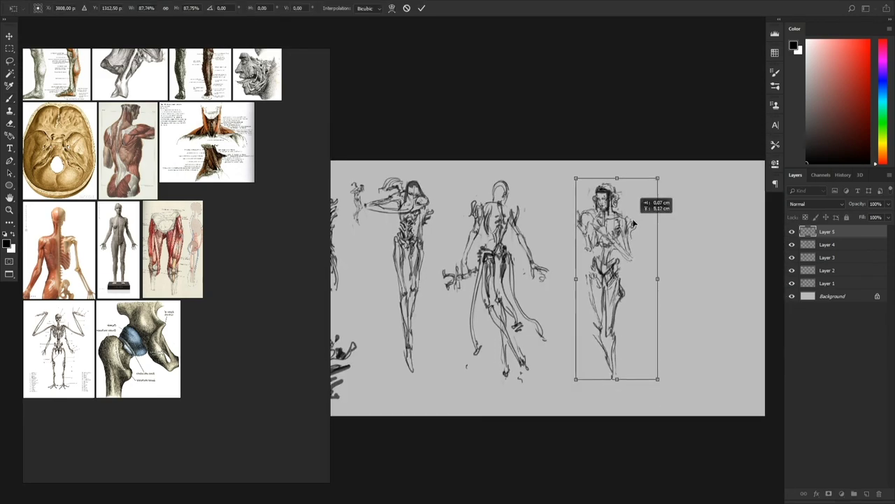
key("Return")
- Compare the resized figure with the earlier figures in the lineup, up close and from a distance
scroll(502, 311, "up", 5, "alt")
left_click_drag(579, 251, 580, 265)
scroll(593, 271, "down", 4, "alt")
left_click_drag(489, 224, 622, 225)
scroll(499, 238, "up", 6, "alt")
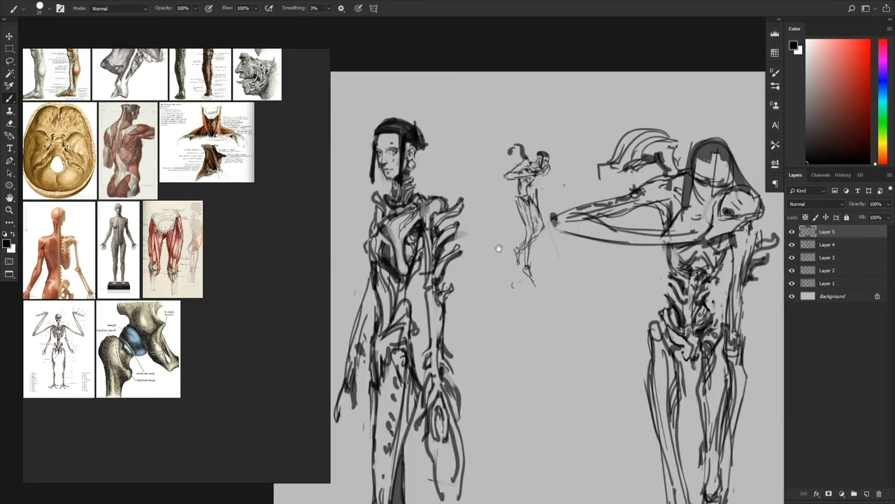
scroll(499, 248, "down", 4, "alt")
left_click_drag(602, 361, 518, 304)
mouse_move(548, 195)
left_mouse_down()
mouse_move(332, 220)
mouse_move(303, 187)
left_mouse_up()
- Erase the fourth figure's rough legs and redraw the pelvis, thighs and knees with slimmer contours
key("e")
key("b")
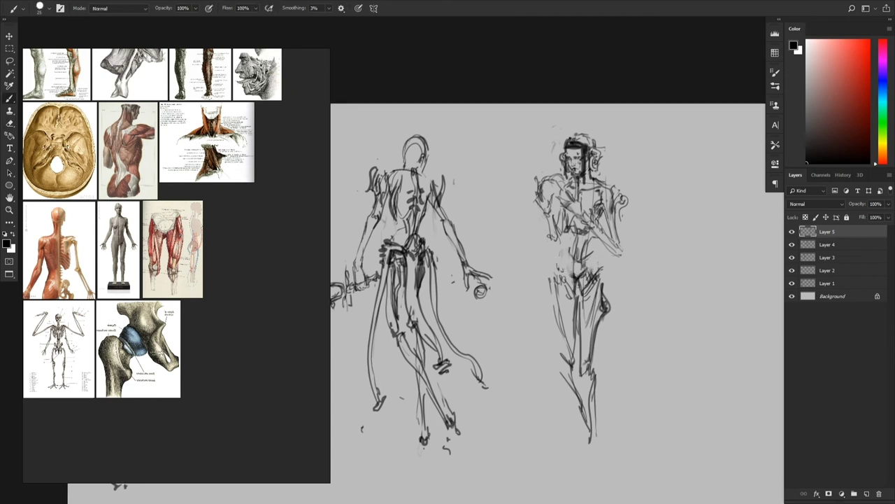
scroll(607, 277, "down", 4, "alt")
left_click_drag(568, 256, 594, 413)
scroll(608, 277, "up", 4, "alt")
key("e")
key("b")
left_click_drag(595, 281, 580, 381)
left_click_drag(567, 280, 566, 312)
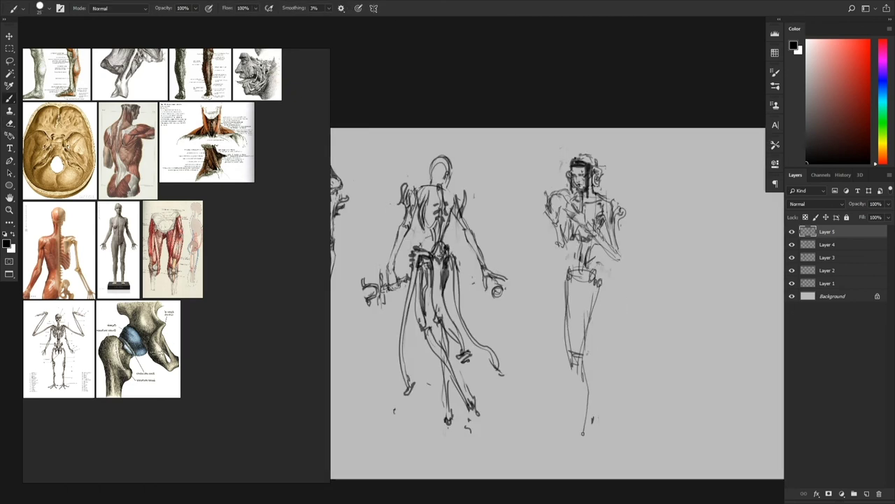
- Draw the tapering lower legs and erase overlapping lines around the inner thigh and knees
left_click_drag(570, 359, 575, 416)
left_click_drag(587, 374, 580, 433)
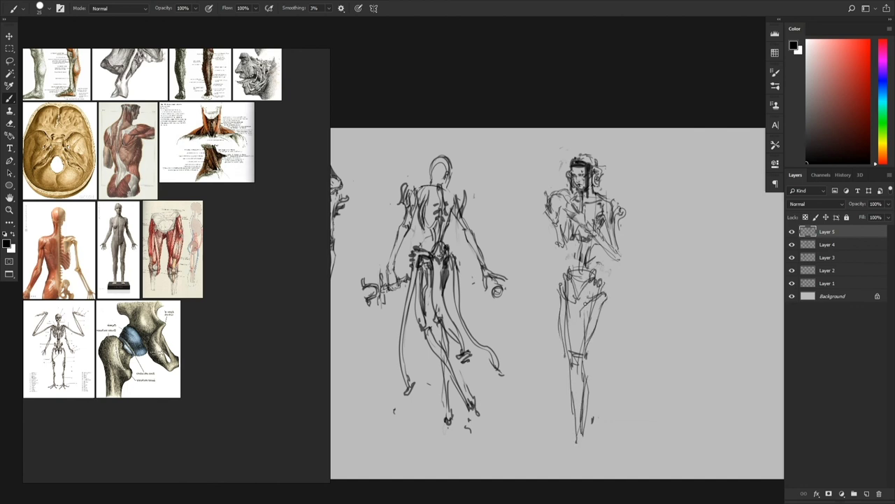
key("e")
mouse_move(578, 312)
left_mouse_down()
mouse_move(574, 366)
mouse_move(578, 355)
left_mouse_up()
left_click_drag(595, 336, 586, 351)
- Lasso the fourth figure's legs, enlarge them slightly with Free Transform and reposition them under the torso
key("l")
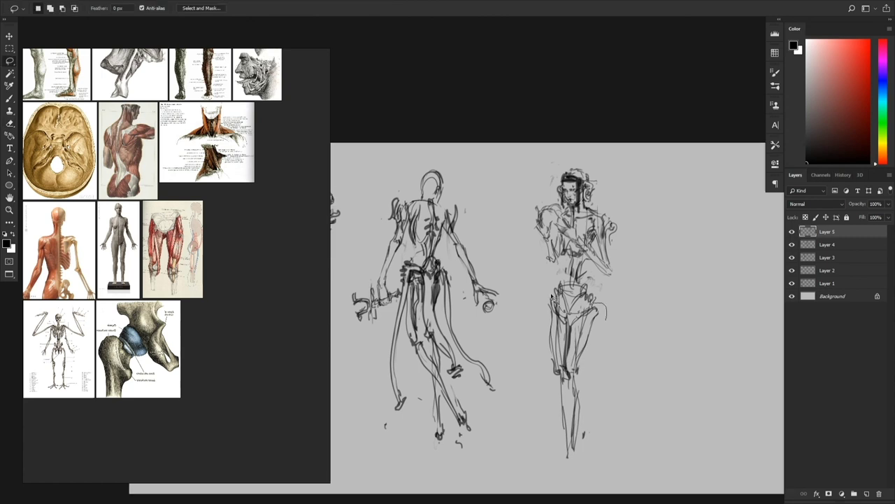
left_click_drag(549, 296, 553, 294)
key("ctrl+t")
left_click_drag(599, 453, 603, 465, "shift")
key("Return")
mouse_move(640, 361)
left_mouse_down("ctrl")
mouse_move(588, 364)
mouse_move(671, 363)
left_mouse_up("ctrl")
- Clean up the thigh lines and redraw the outer hip and thigh contours with darker strokes
key("e")
left_click_drag(571, 296, 572, 344)
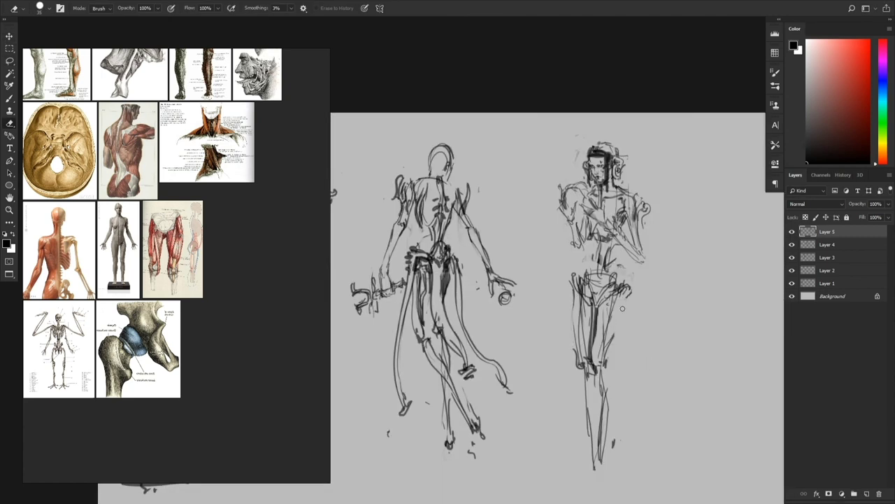
key("b")
left_click_drag(629, 283, 619, 307)
key("e")
key("b")
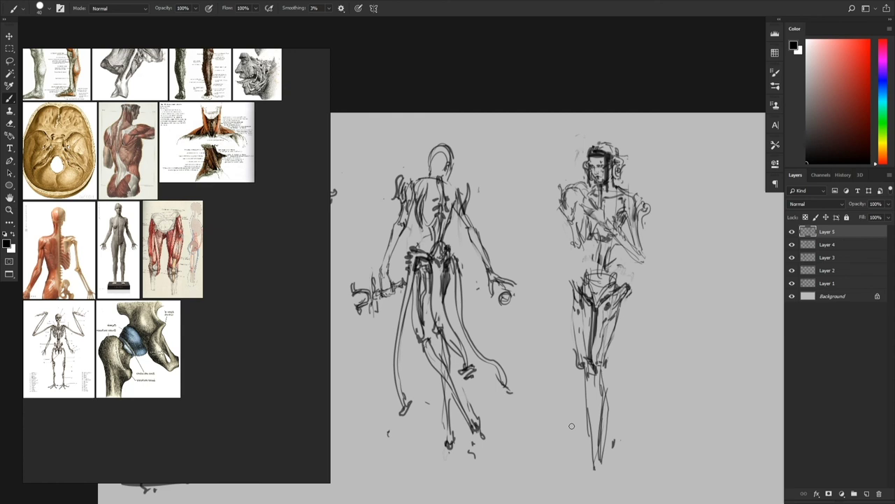
- Lasso the fourth figure's lower legs, nudge them upward and deselect them
key("l")
mouse_move(539, 384)
left_mouse_down()
mouse_move(648, 280)
mouse_move(553, 458)
left_mouse_up()
key("v")
left_click_drag(635, 398, 637, 392)
key("ctrl+d")
left_click_drag(640, 391, 633, 377, "ctrl")
key("b")
key("ctrl+e")
- Select the fourth figure's legs again and adjust their size slightly with Free Transform
key("l")
left_click_drag(692, 280, 650, 475)
key("ctrl+shift+j")
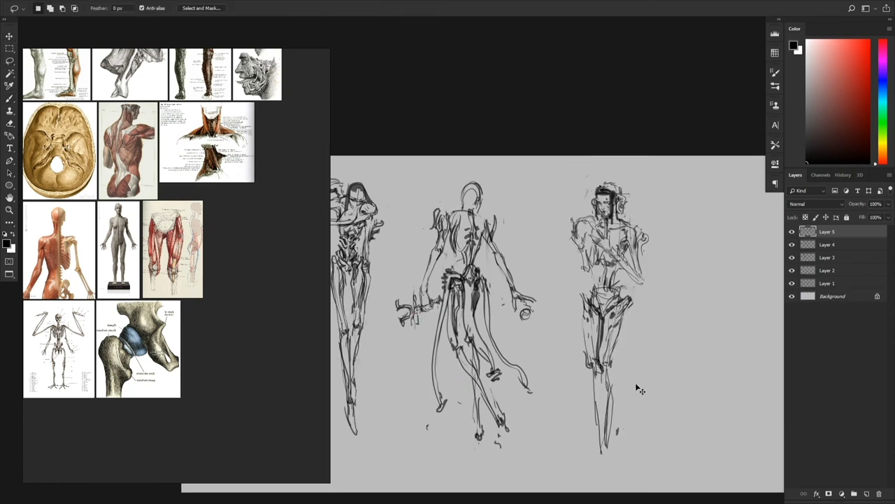
key("ctrl+t")
left_click_drag(672, 392, 674, 385)
key("Return")
- Erase and redraw the shins, then clean up the knees so the two lower legs separate
key("e")
mouse_move(600, 384)
left_mouse_down()
mouse_move(606, 444)
mouse_move(613, 440)
mouse_move(605, 453)
left_mouse_up()
key("b")
left_click_drag(604, 414, 606, 450)
key("e")
left_click_drag(520, 370, 520, 389)
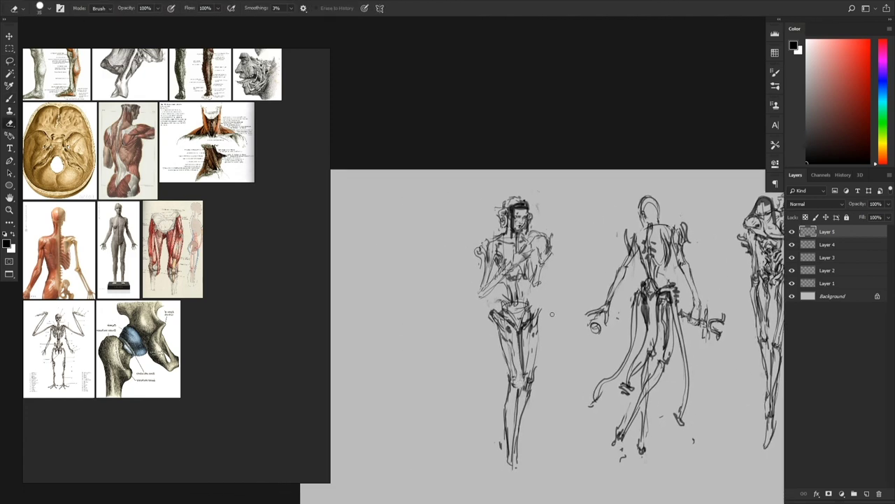
- Lasso the fourth figure's hips and legs, stretch them slightly with Free Transform and move them into place
key("l")
left_click_drag(490, 308, 540, 315)
key("ctrl+t")
left_click_drag(549, 458, 552, 464)
key("Return")
left_click_drag(552, 315, 525, 318, "ctrl")
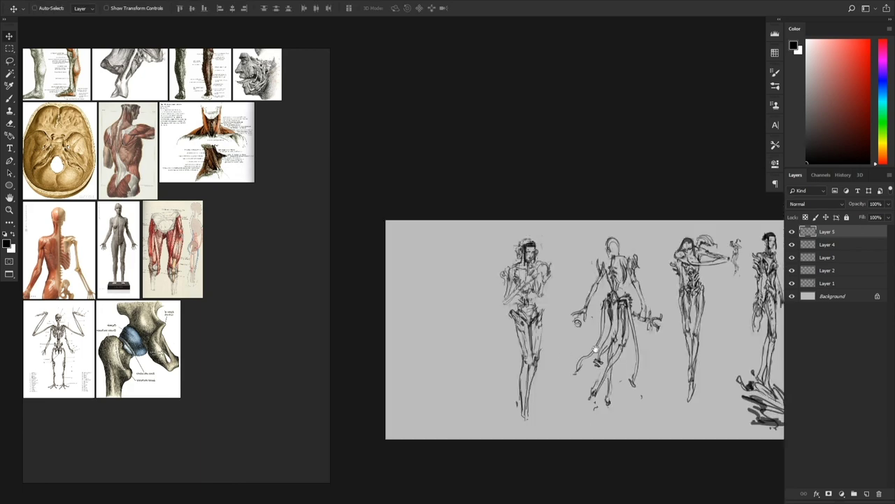
left_click_drag(523, 243, 595, 245, "ctrl")
- Add loose brush strokes to the fourth figure to refine its contours
key("b")
left_click_drag(595, 338, 586, 371)
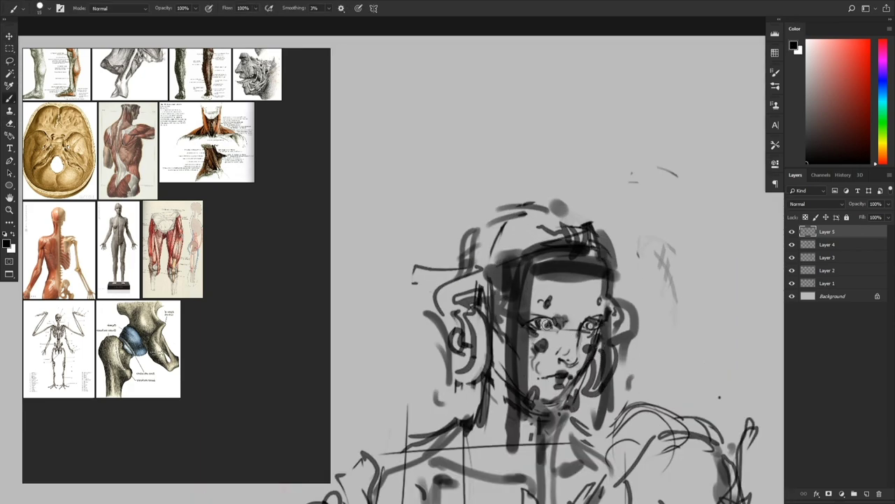